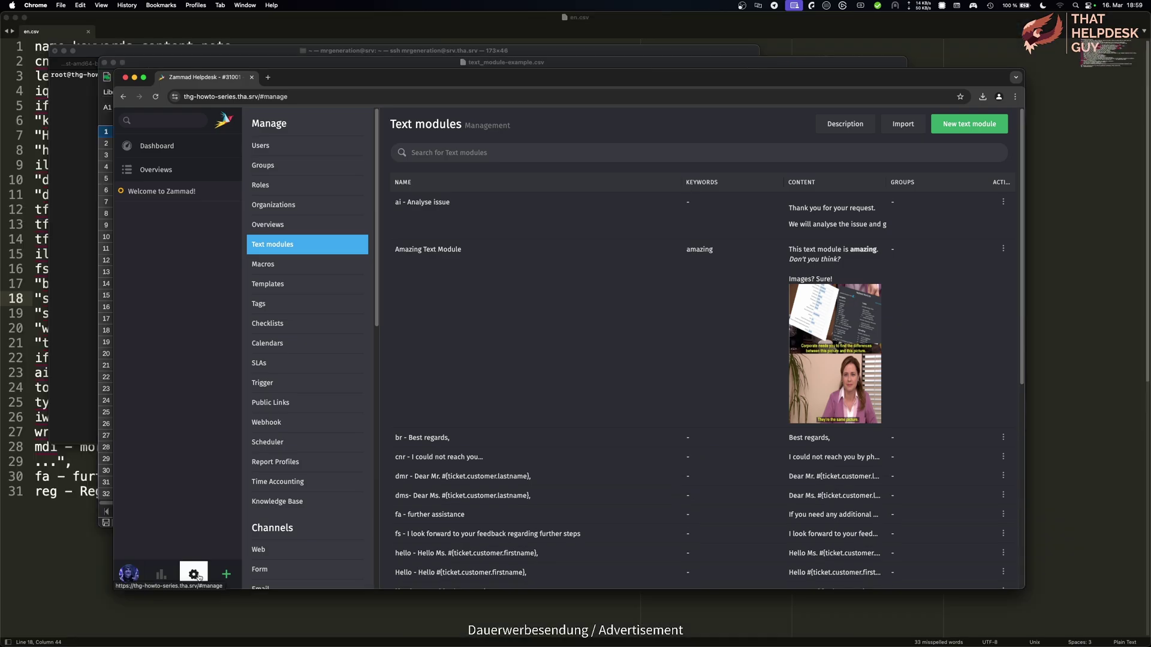
# Open the text module import, then copy the entire contents of en.csv in Sublime Text and close that file's window.
pyautogui.click(896, 125)
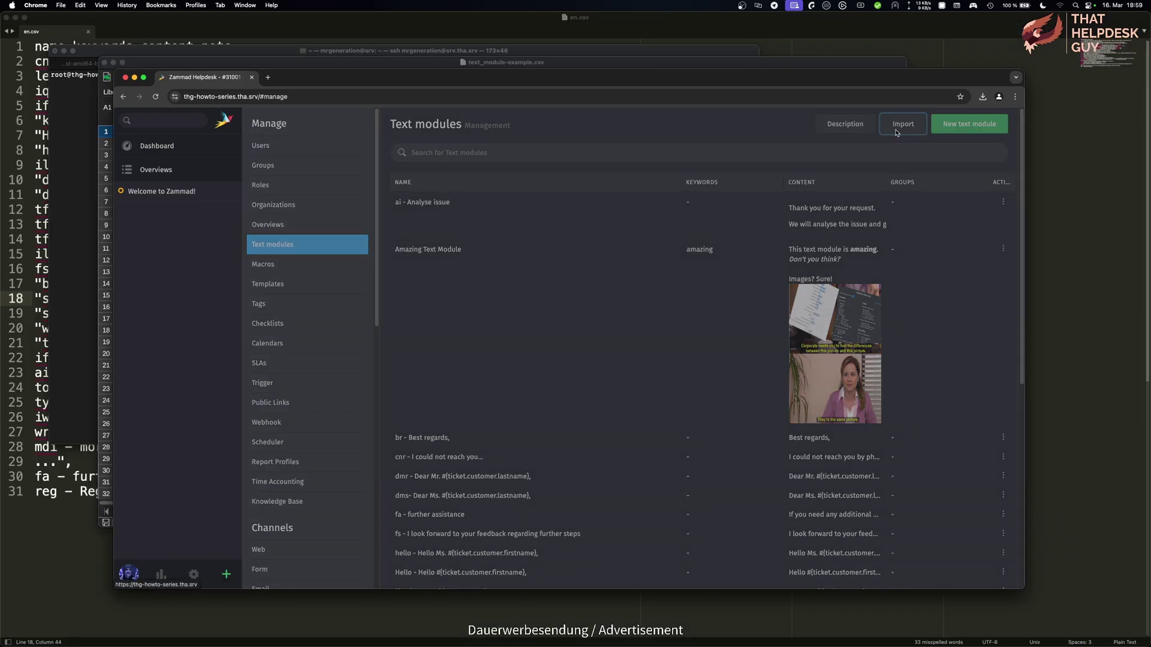
pyautogui.press('super+Tab')
pyautogui.press('super+a')
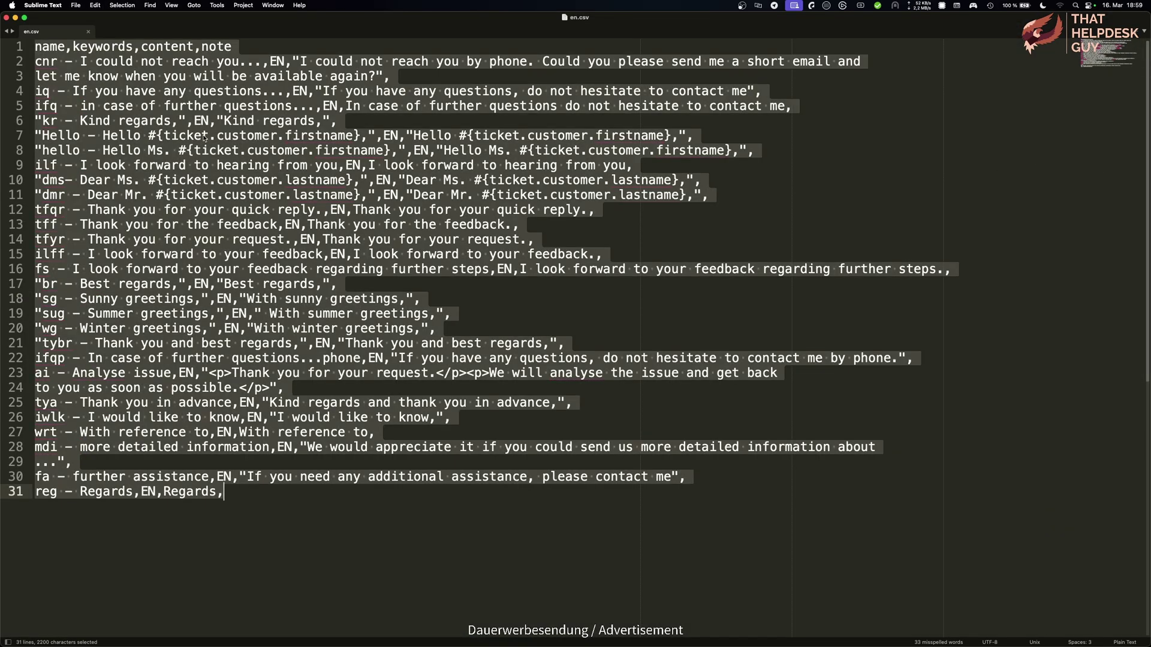
pyautogui.press('super+c')
pyautogui.click(5, 19)
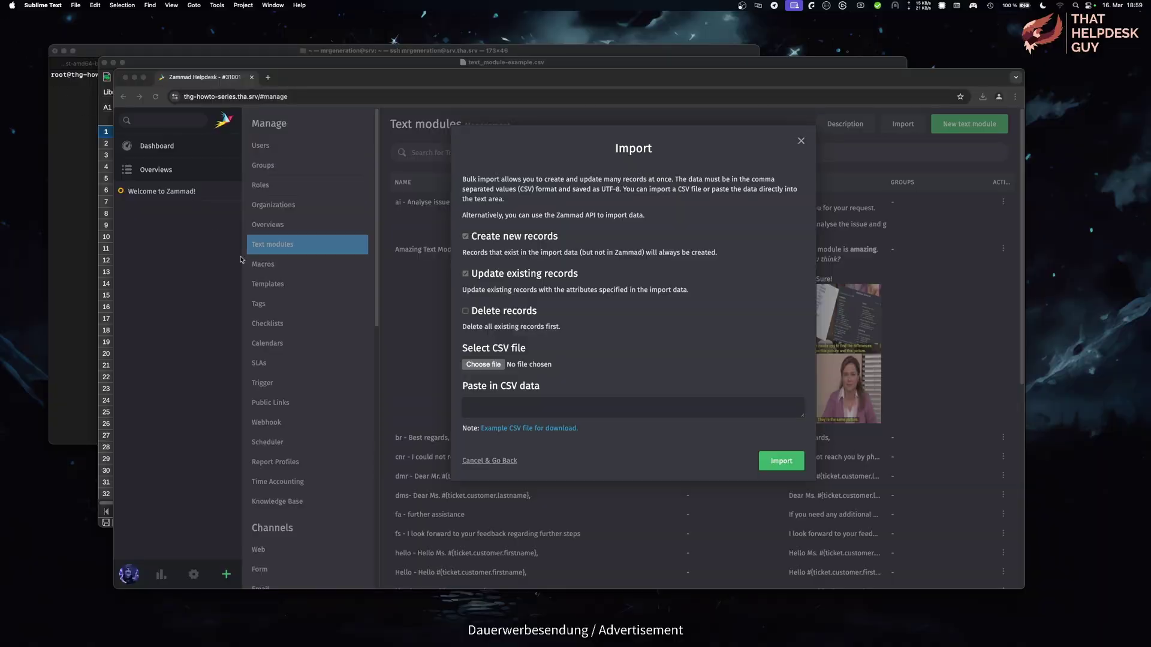
# Paste the copied CSV data into the import, run the test import and start the real import.
pyautogui.click(534, 406)
pyautogui.click(534, 401)
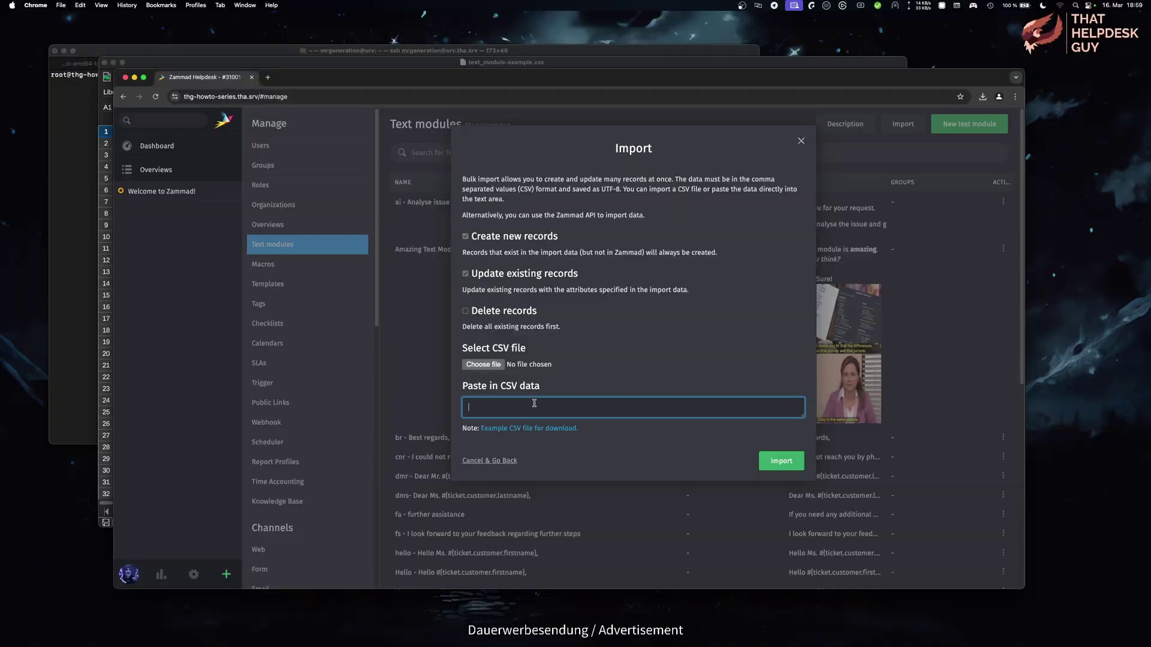
pyautogui.press('super+v')
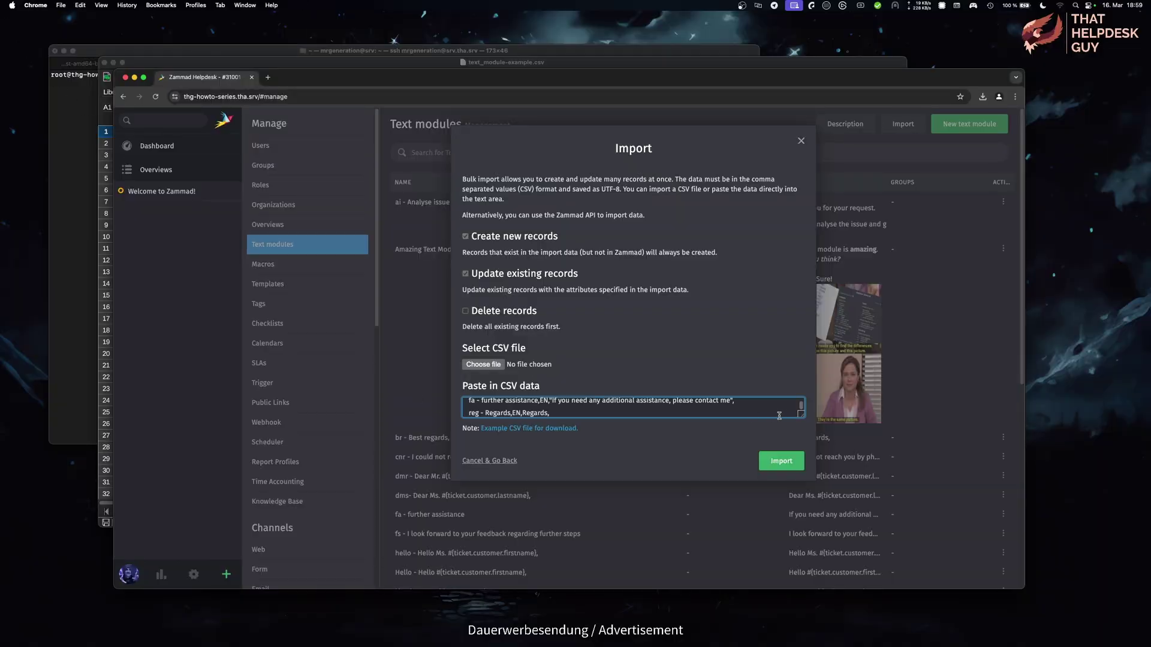
pyautogui.moveTo(803, 415); pyautogui.dragTo(805, 505)
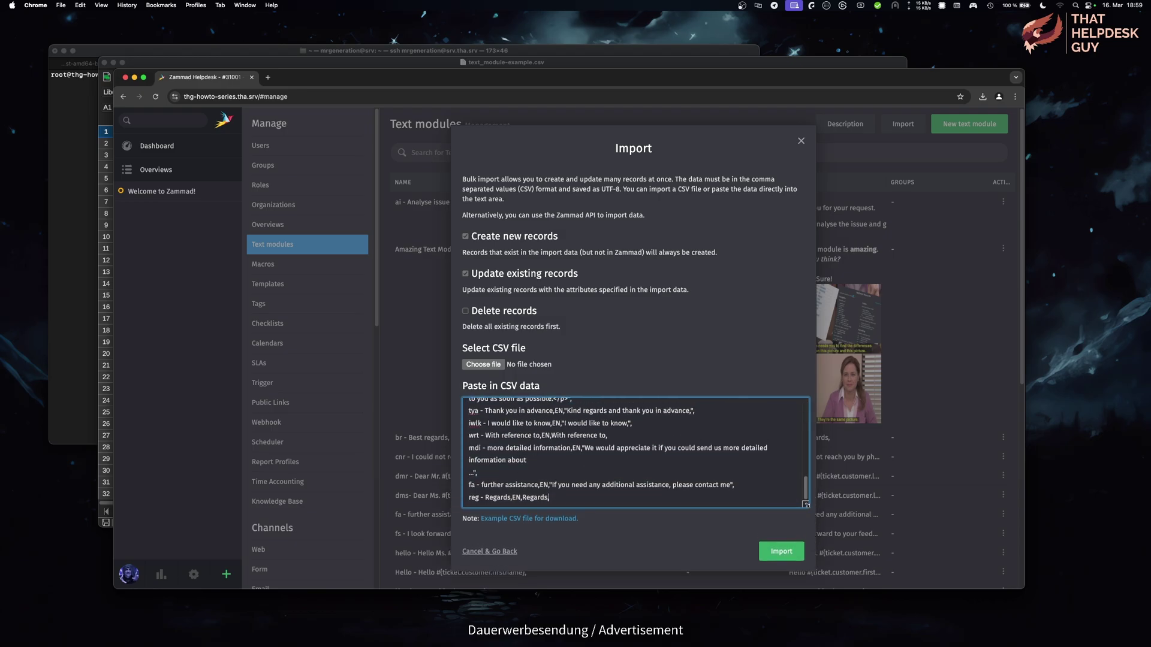
pyautogui.click(782, 557)
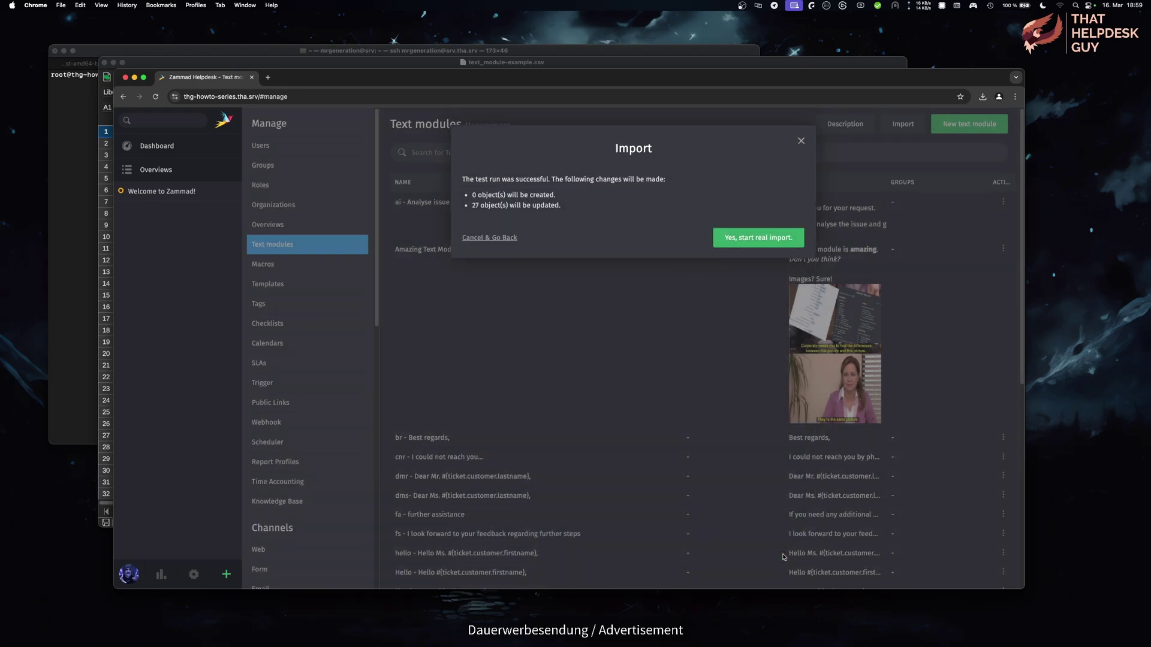
pyautogui.click(778, 240)
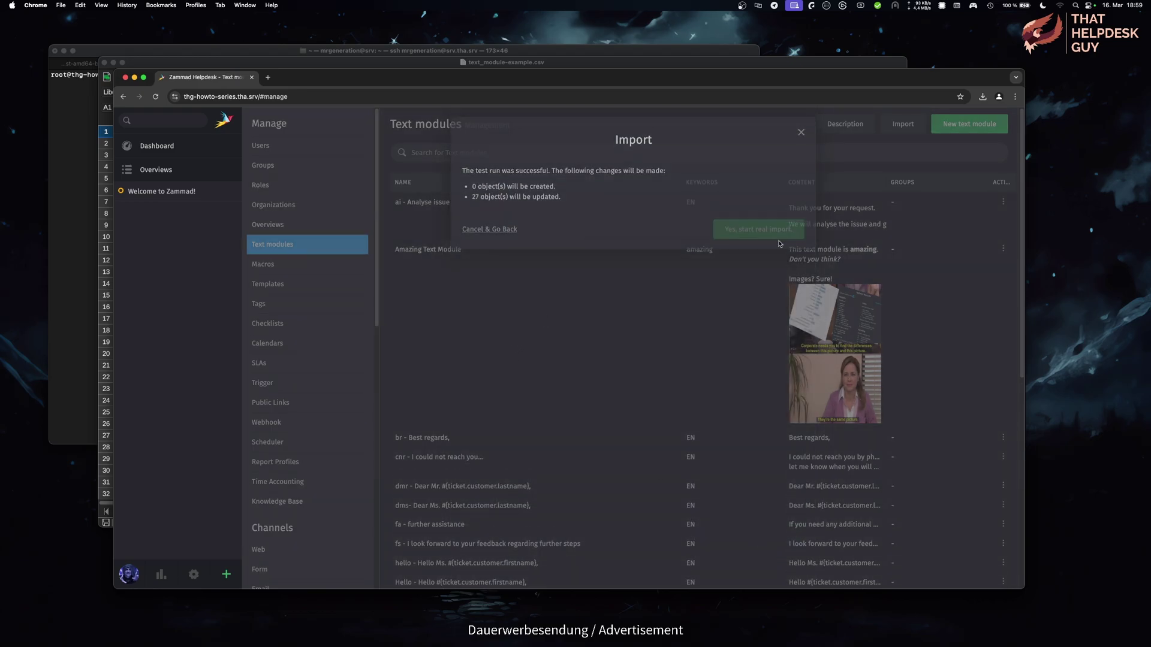
pyautogui.click(780, 242)
pyautogui.scroll(-3, 780, 252)
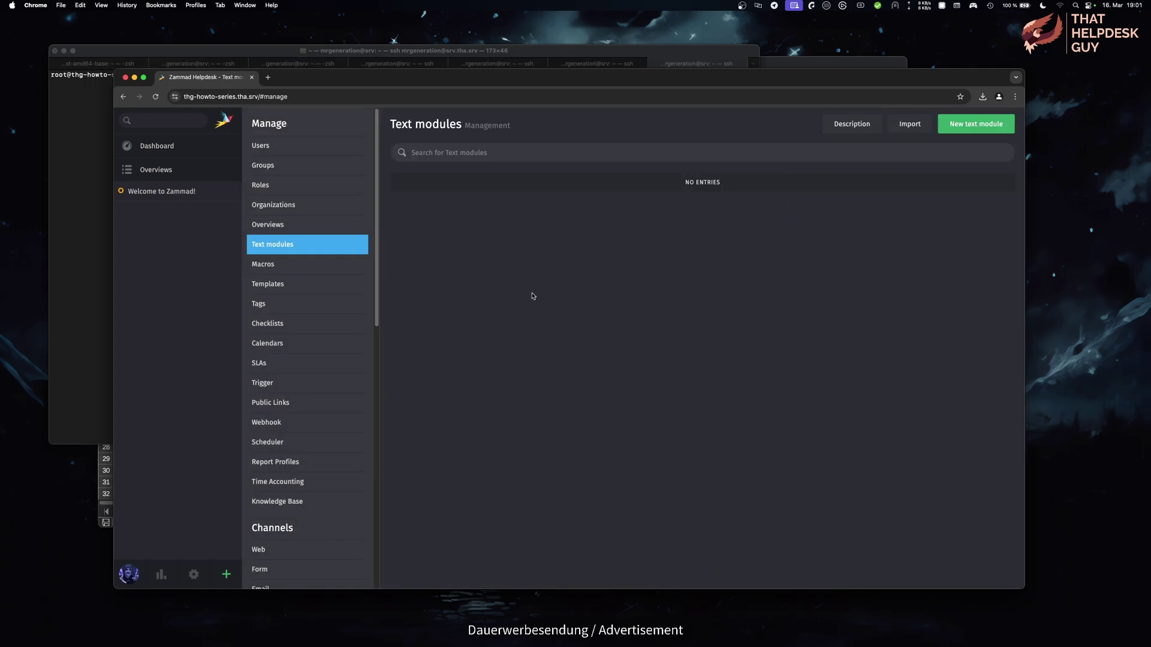
# Switch to the terminal and load the English text modules with zammad run rails r "TextModule.load('en')".
pyautogui.click(93, 206)
pyautogui.write('zammad run railsr')
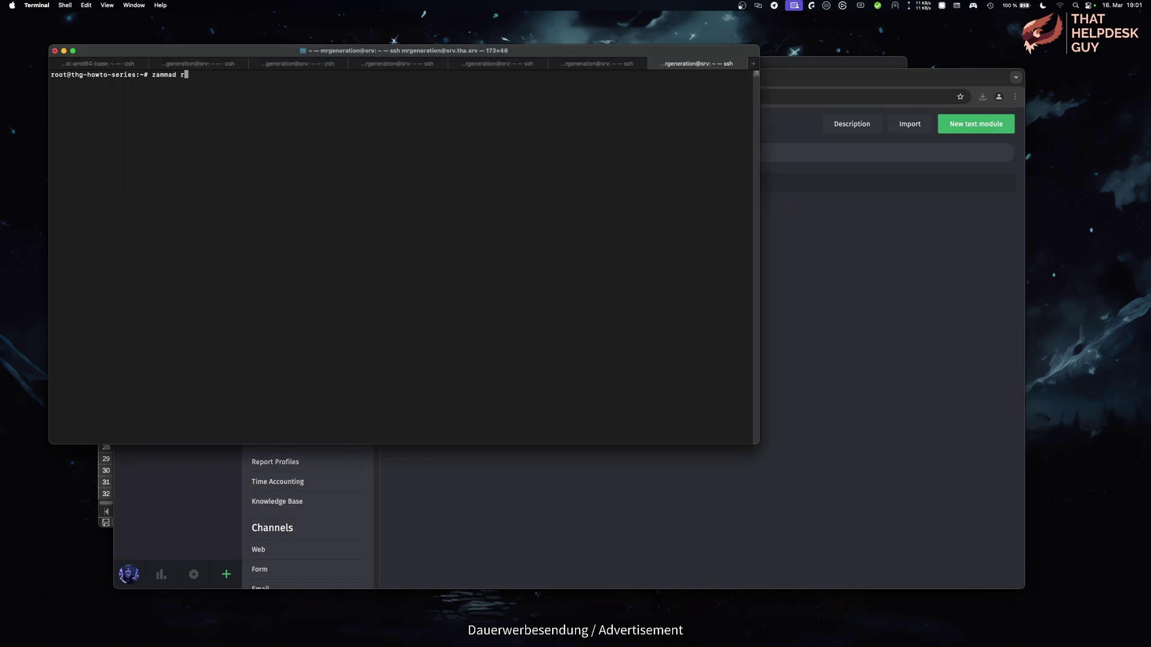
pyautogui.press('BackSpace')
pyautogui.press('BackSpace')
pyautogui.write('r "TextModule.load(\'en\')"')
pyautogui.press('Return')
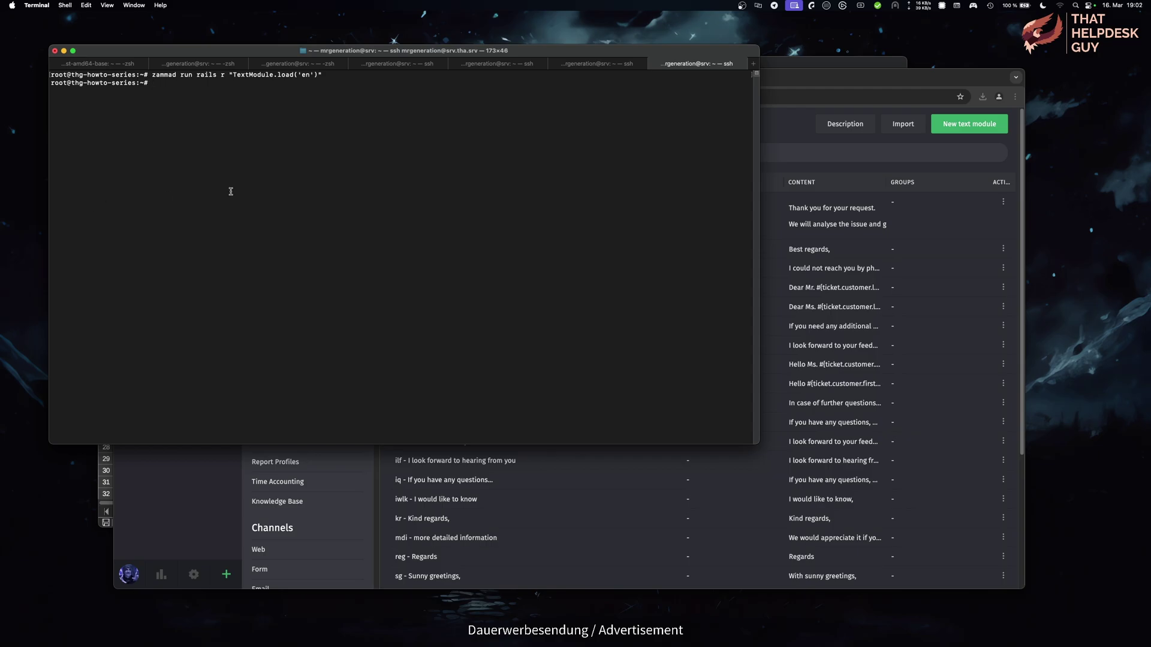
# Back in Zammad, start a new text module named "Amazing Text Module!" with the keywords "amazing wow".
pyautogui.click(818, 152)
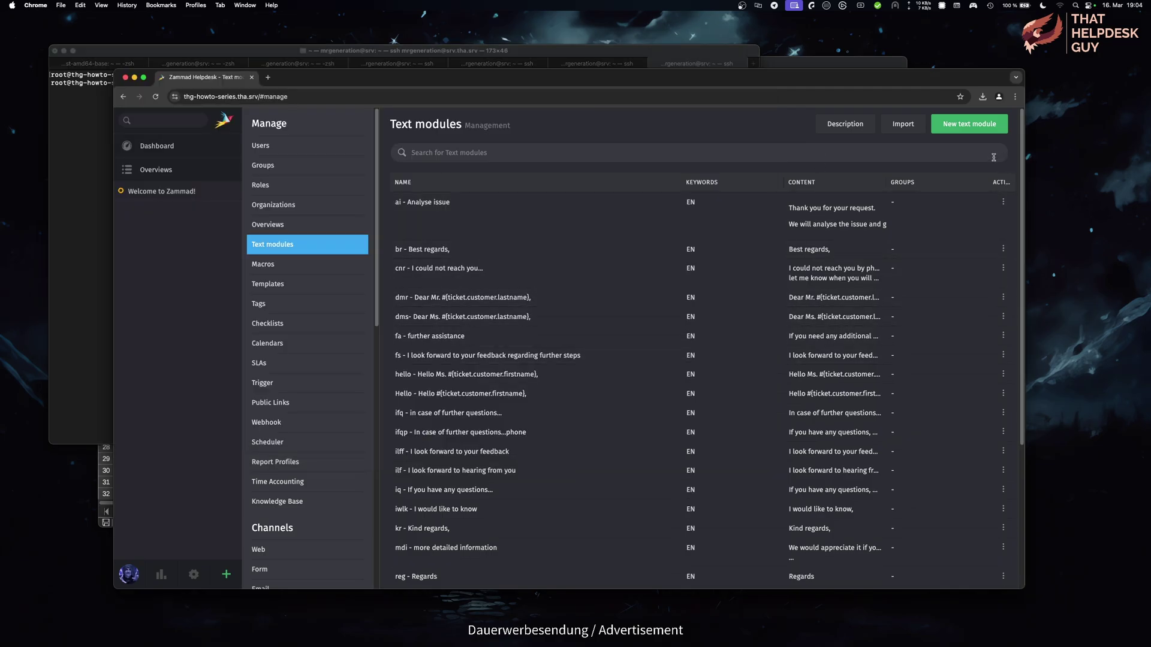
pyautogui.click(990, 129)
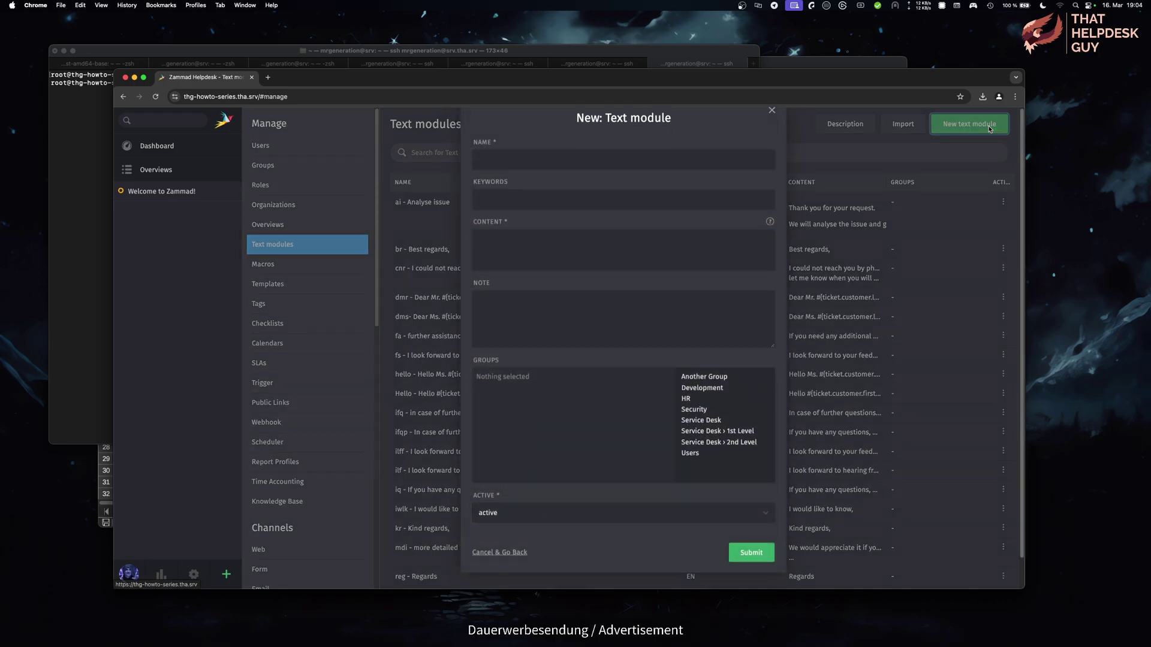
pyautogui.write('Amazi')
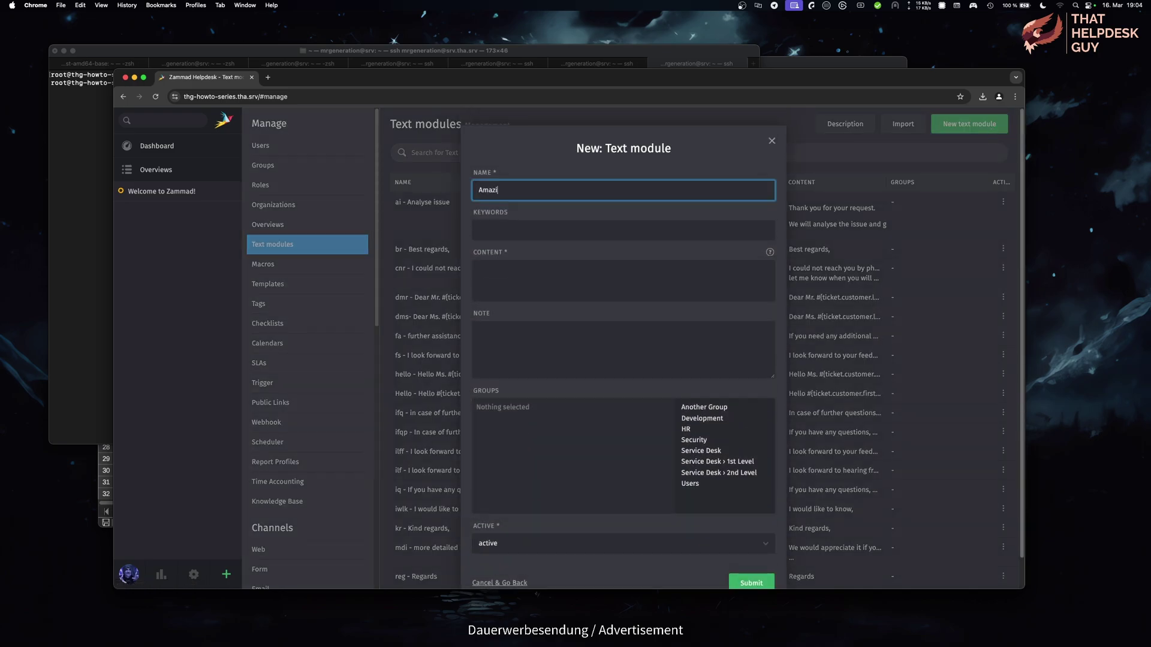
pyautogui.write('ng Text Modu')
pyautogui.press('Tab')
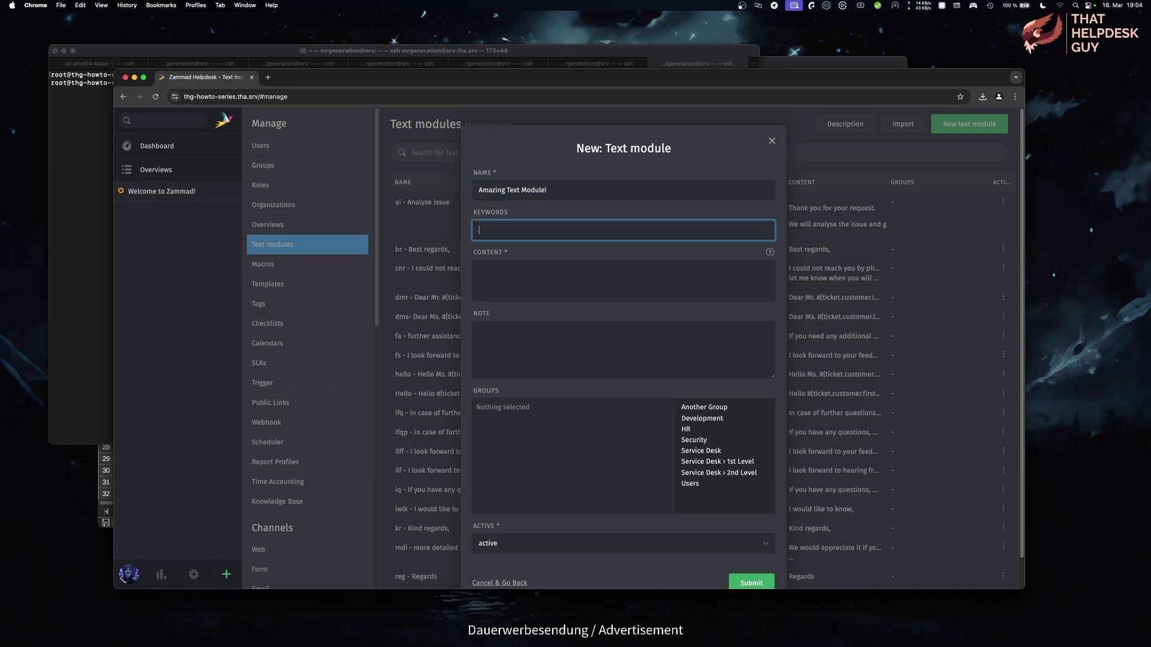
pyautogui.write('amazing wow')
# Enter the content "This Text Module is amazing!" with "amazing!" in bold.
pyautogui.click(478, 270)
pyautogui.write('This')
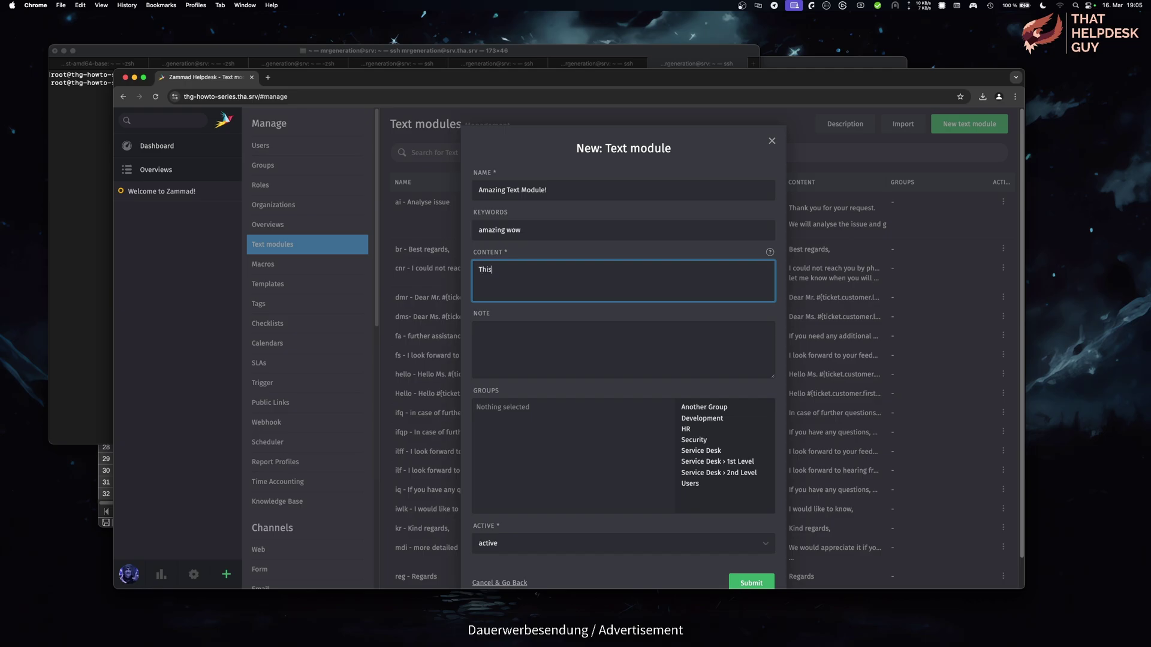
pyautogui.write(' Text Module is ama')
pyautogui.press('BackSpace')
pyautogui.write('mazing!')
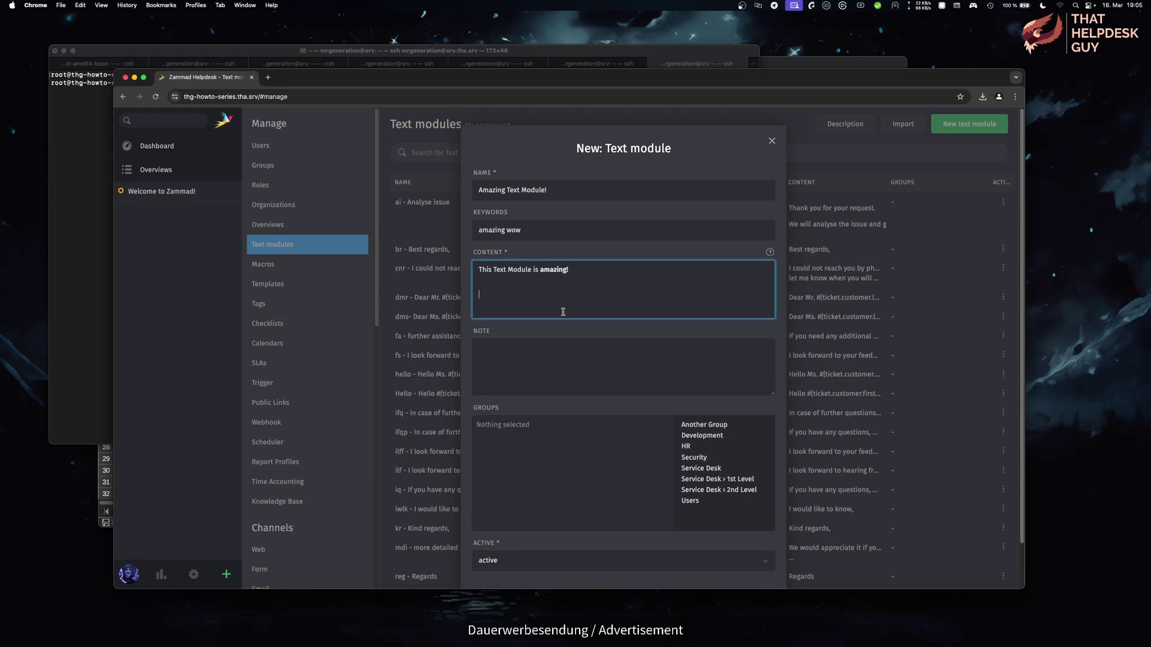
# Paste the Zammad logo image below the content text and shrink it to roughly two thirds of its width.
pyautogui.press('super+v')
pyautogui.click(568, 318)
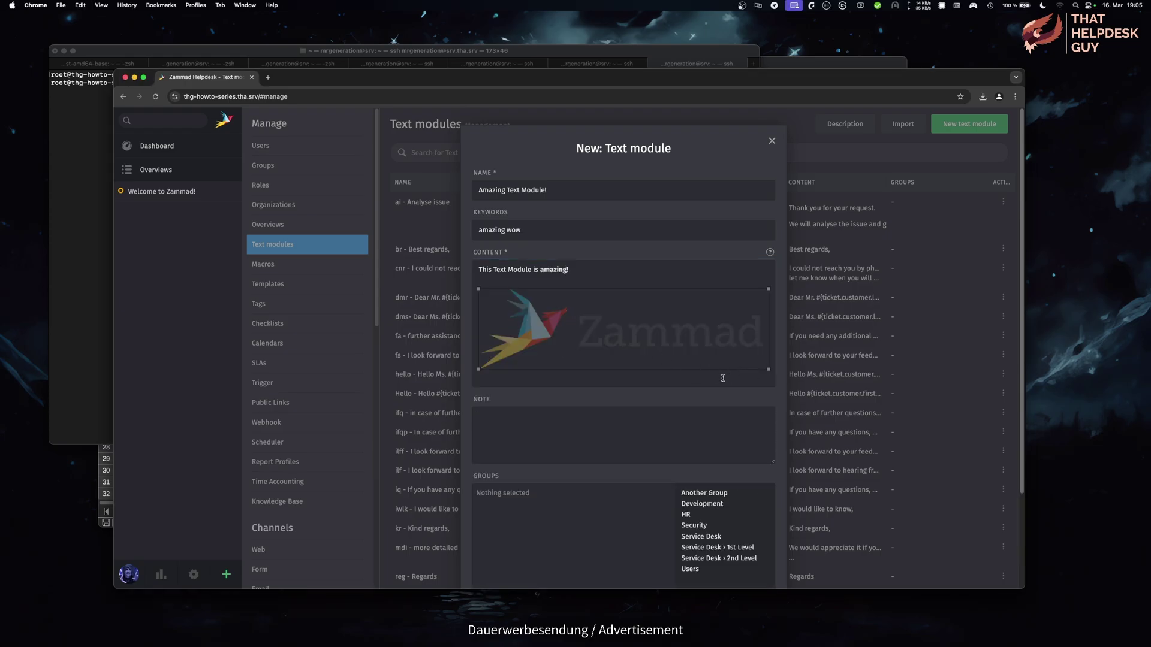
pyautogui.moveTo(764, 368); pyautogui.dragTo(670, 341)
pyautogui.click(681, 336)
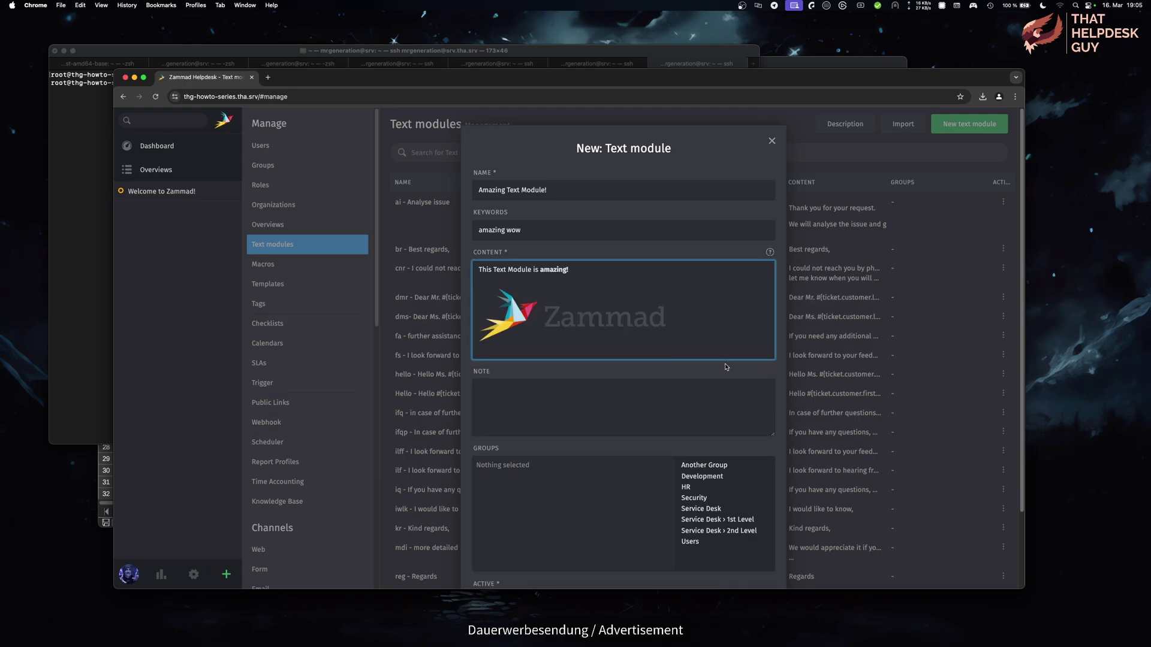
# Add the note "This note is for fellow admins only!" to the text module.
pyautogui.scroll(-3, 725, 366)
pyautogui.click(670, 312)
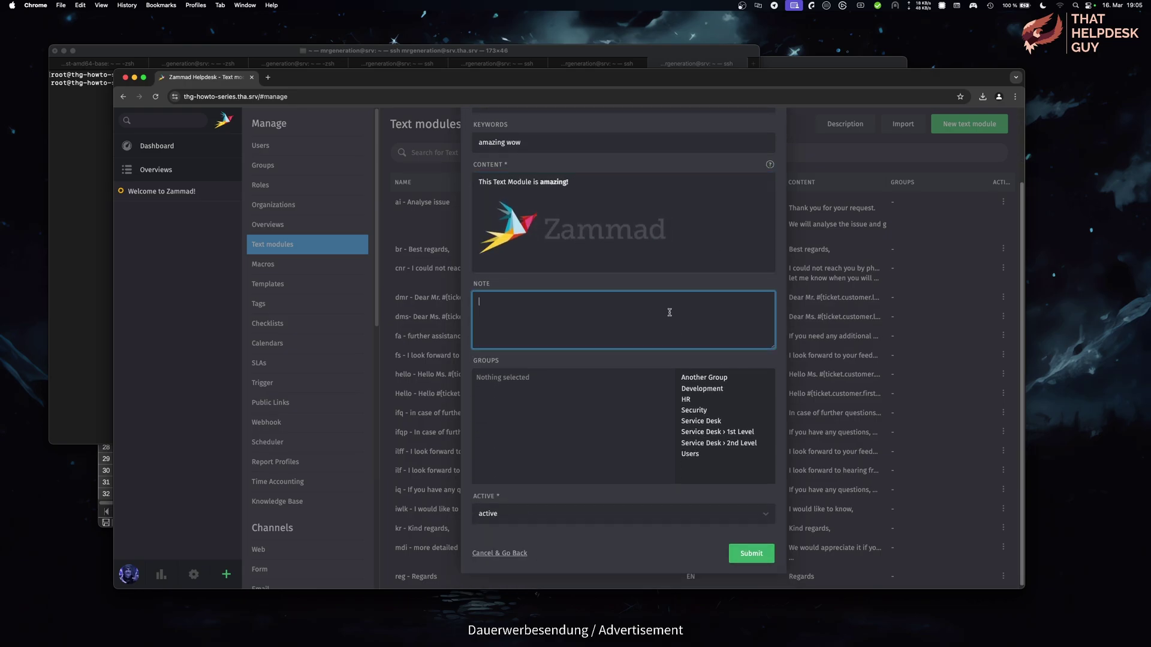
pyautogui.write('This note is for fellow admins only!')
# Assign Service Desk and its 1st Level and 2nd Level groups to the text module, then remove all three groups again.
pyautogui.scroll(-1, 668, 316)
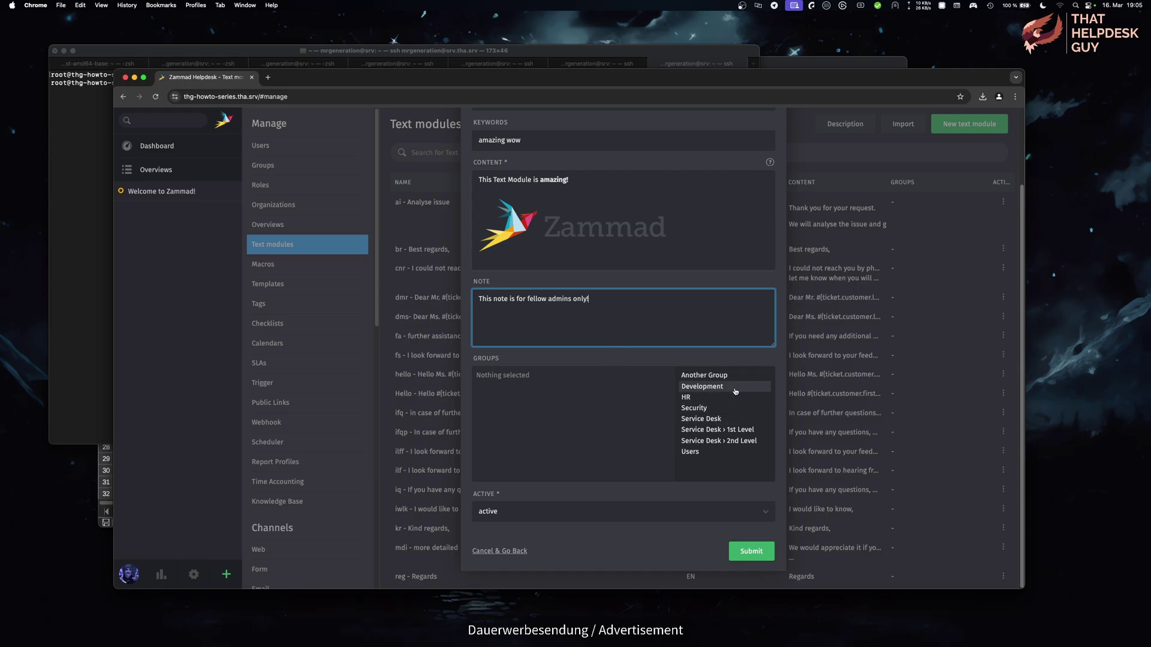
pyautogui.click(729, 431)
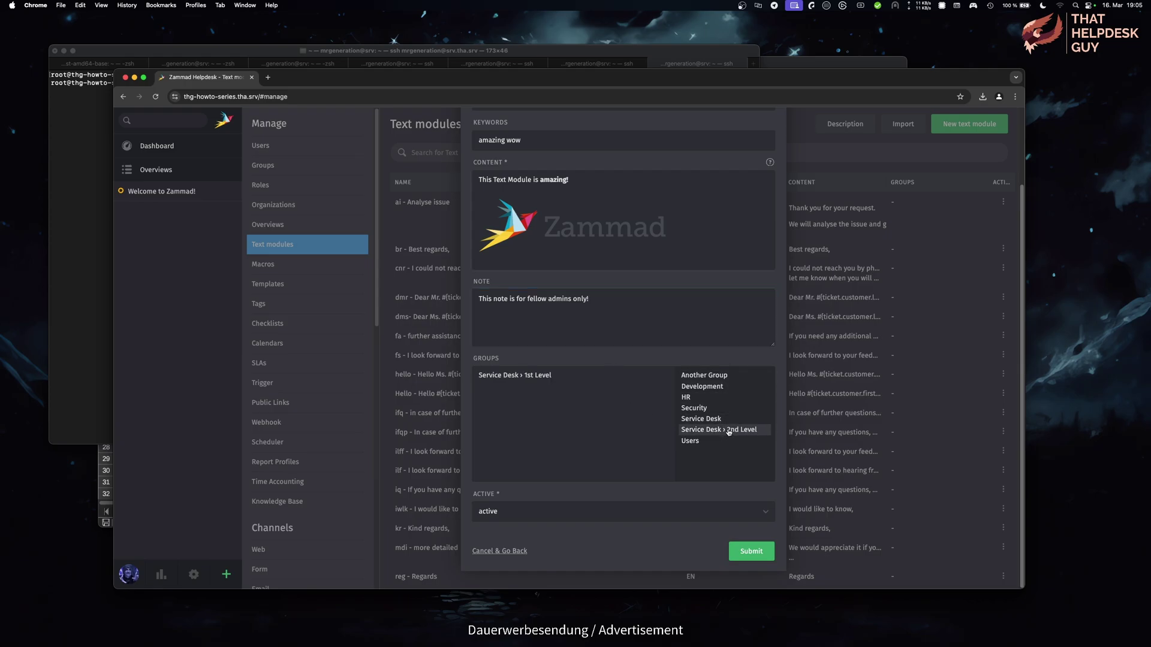
pyautogui.click(729, 430)
pyautogui.click(728, 419)
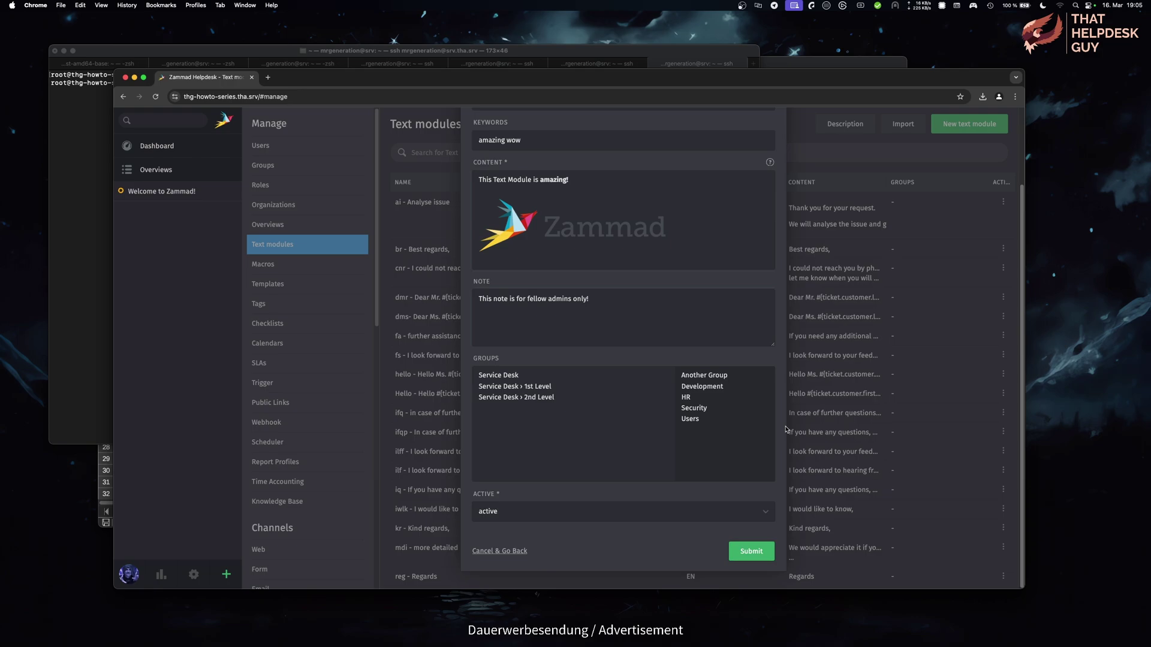
pyautogui.click(573, 375)
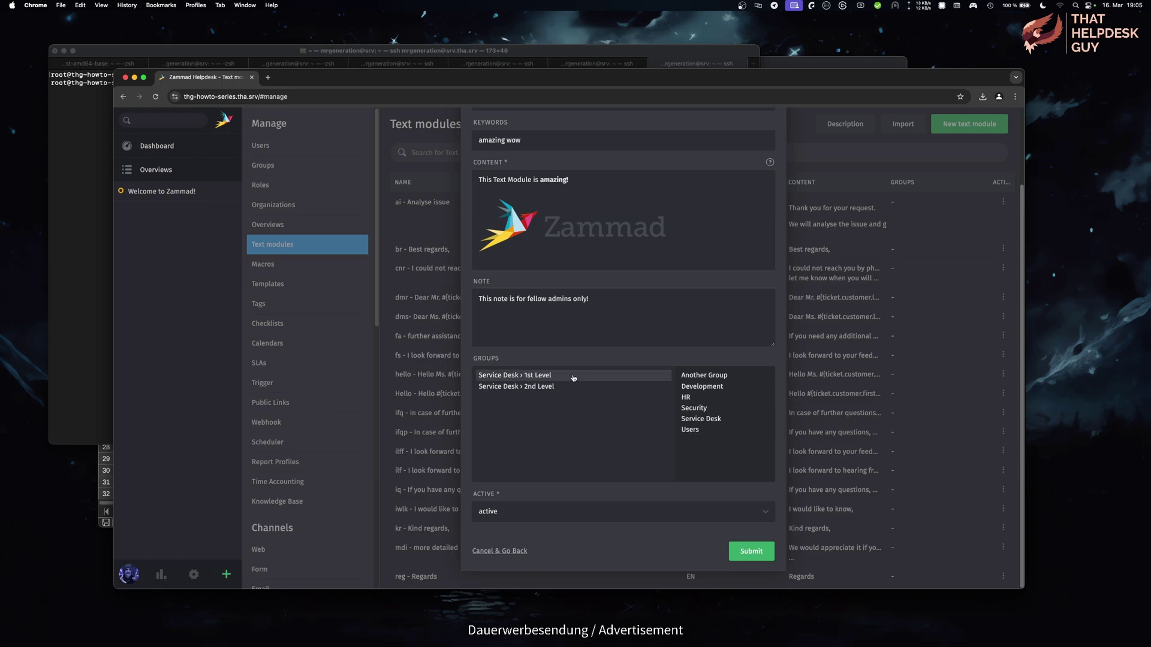
pyautogui.click(572, 376)
pyautogui.click(569, 376)
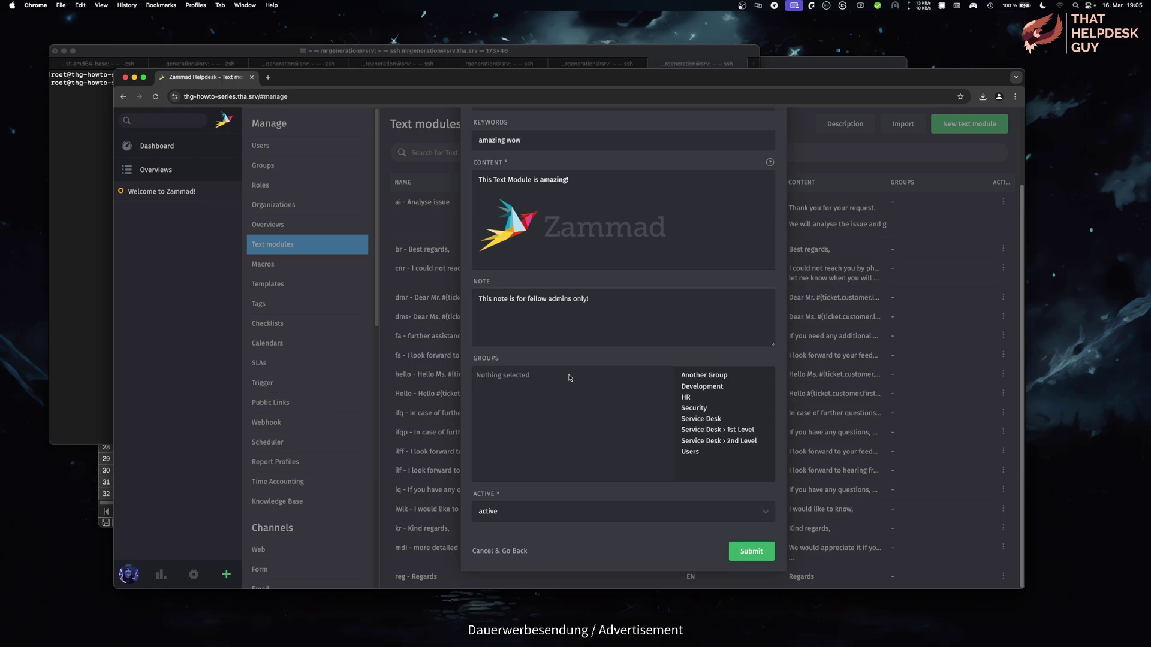
# Keep the text module set to active and submit it.
pyautogui.click(770, 511)
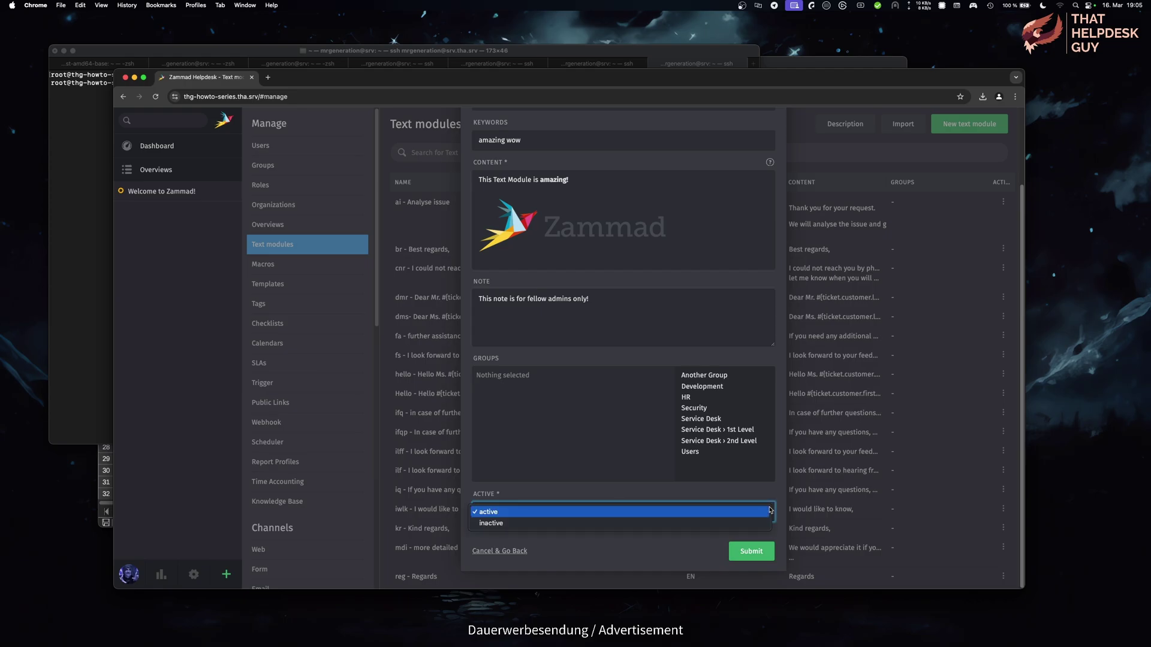
pyautogui.click(776, 530)
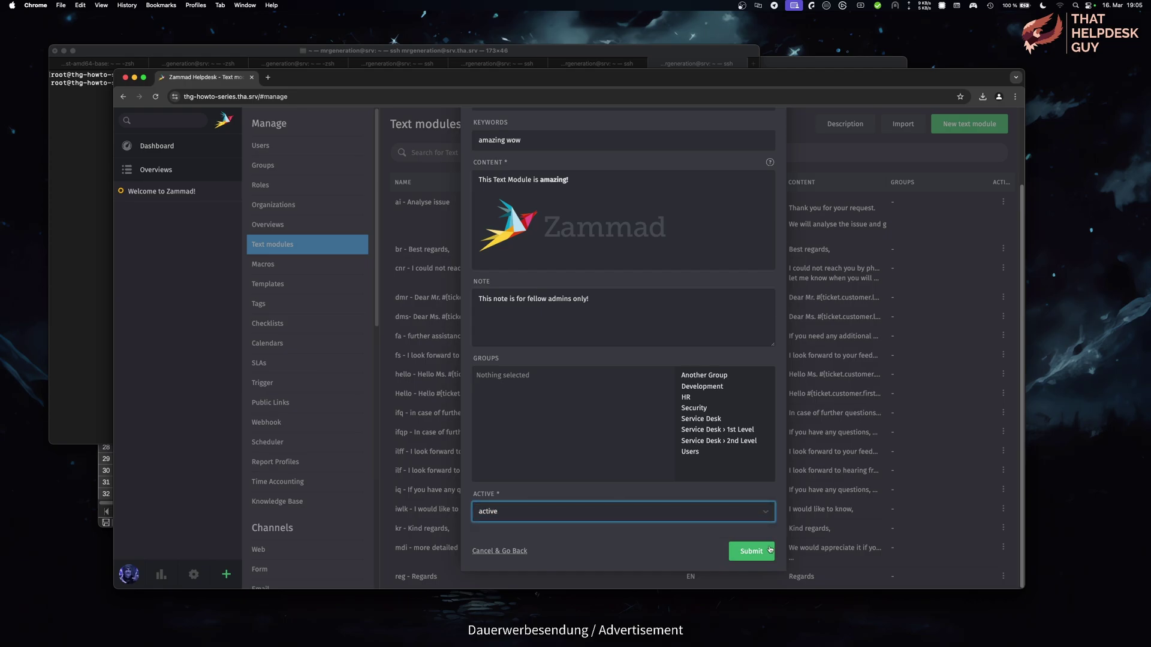
pyautogui.click(759, 552)
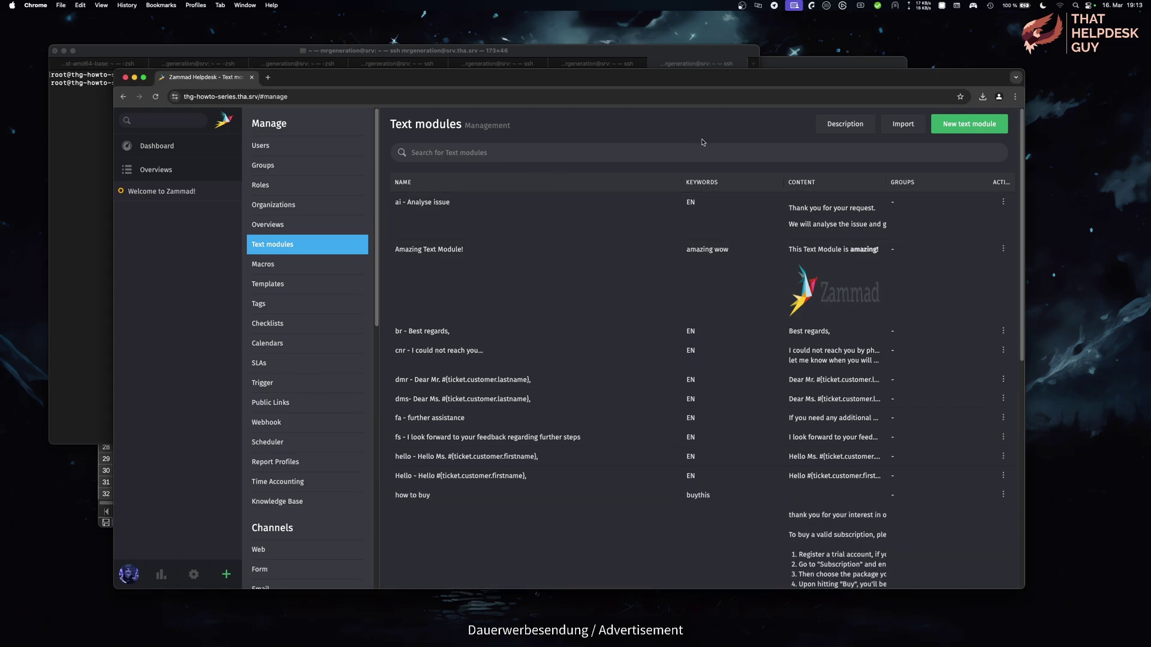
# Insert the "dmr - Dear Mr." text module into the reply of the "Welcome to Zammad!" ticket.
pyautogui.scroll(-5, 671, 265)
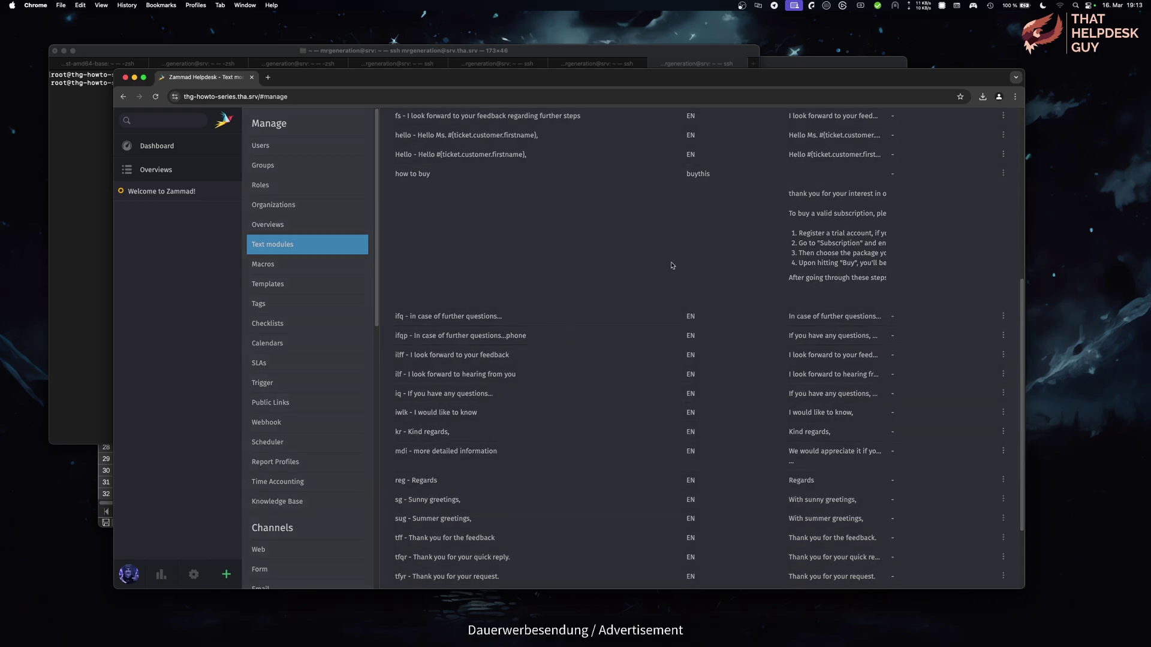
pyautogui.click(672, 265)
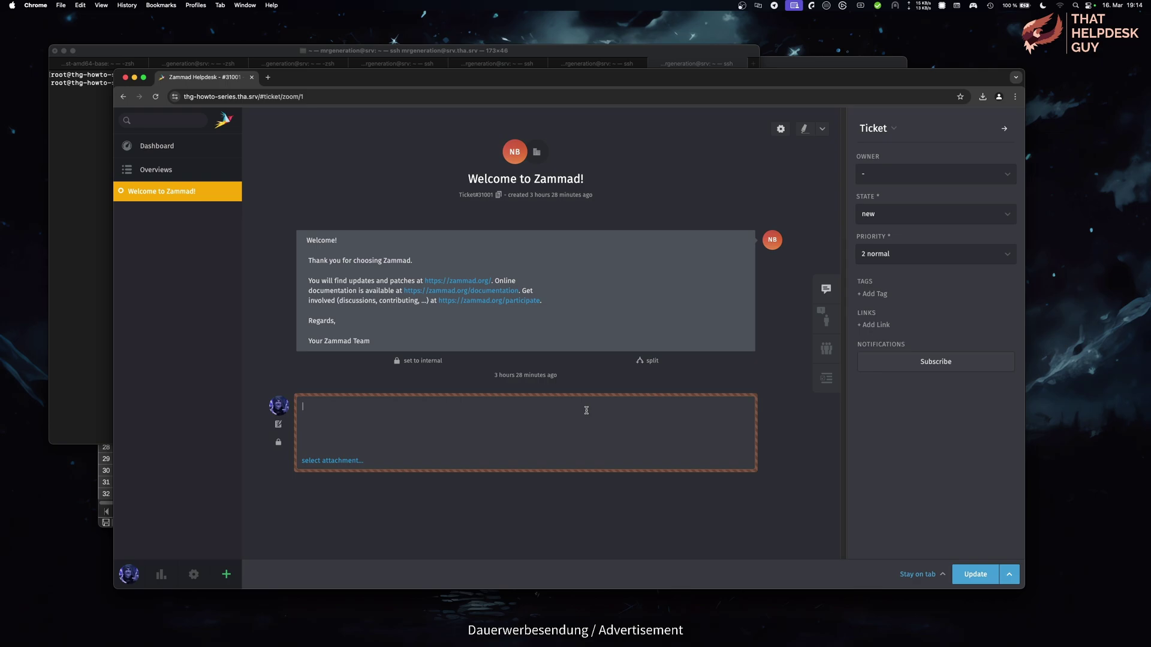
pyautogui.write('::')
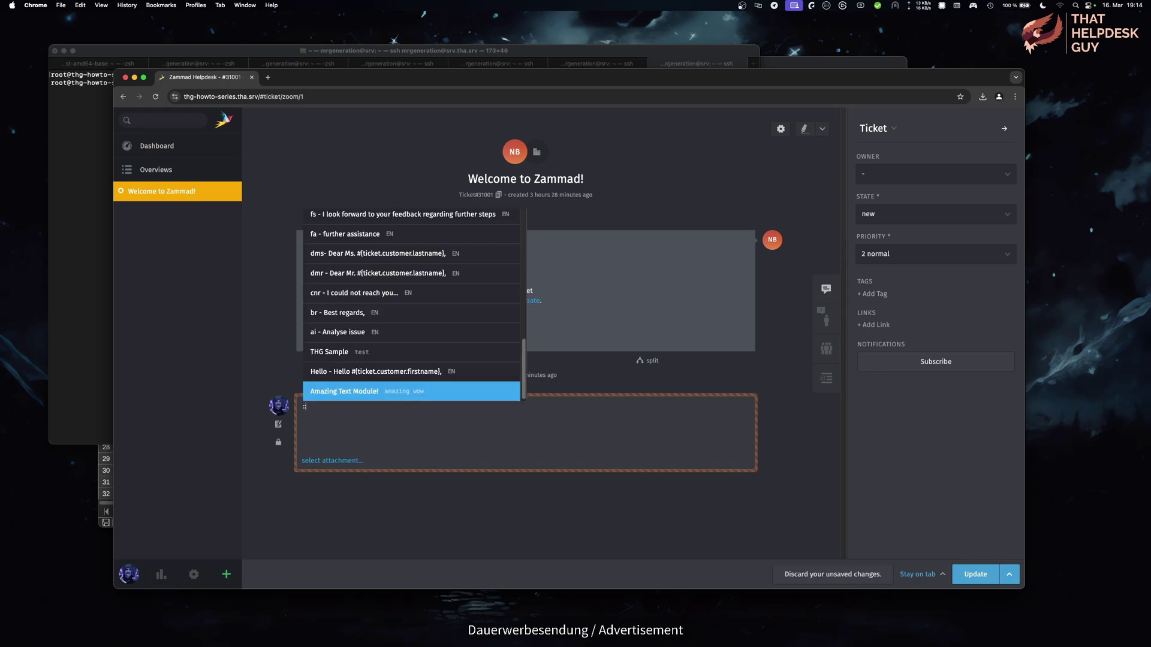
pyautogui.write('mr')
pyautogui.press('Return')
pyautogui.press('Return')
pyautogui.press('Return')
# Insert the "Amazing Text Module!" and "reg - Regards" text modules below the salutation in the reply.
pyautogui.write('::ama')
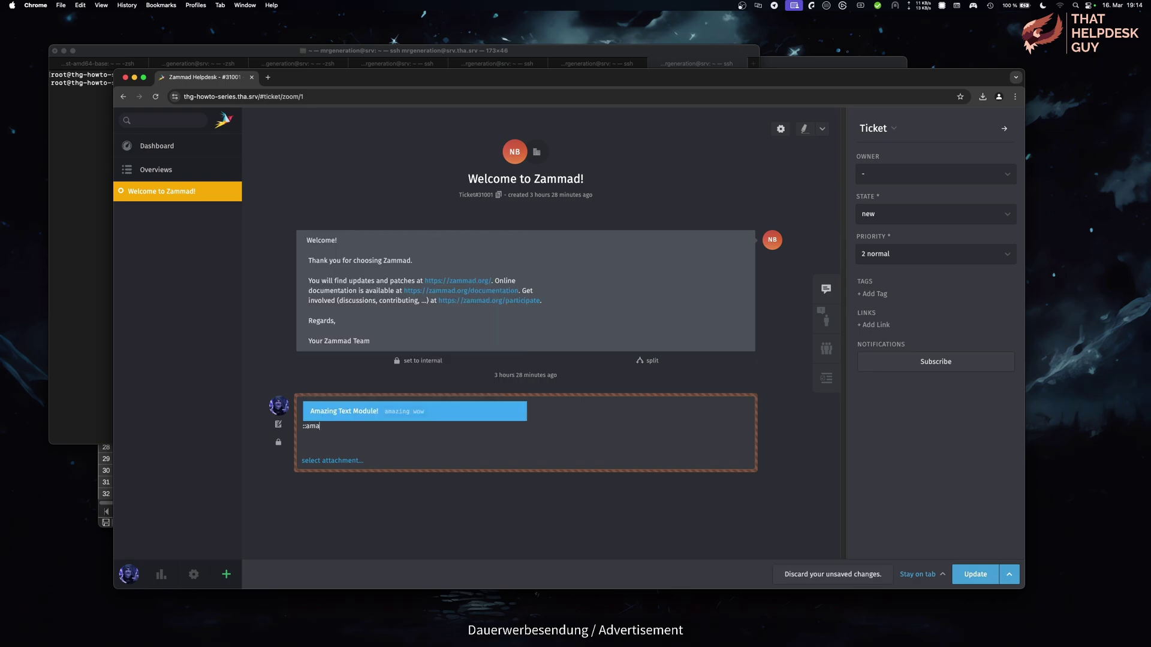
pyautogui.press('Return')
pyautogui.press('Return')
pyautogui.press('Return')
pyautogui.write('::reg')
pyautogui.press('Return')
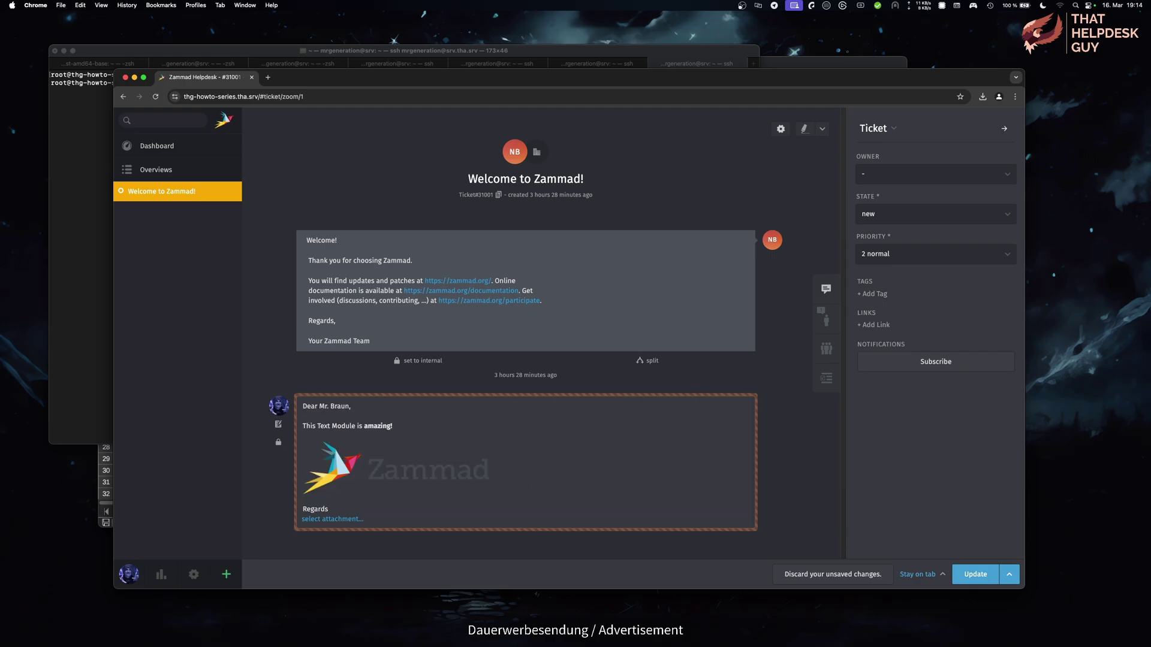
pyautogui.press('Return')
# Replace the whole content of the ticket reply with the "how to buy" text module.
pyautogui.press('super+a')
pyautogui.write('::')
pyautogui.press('Up')
pyautogui.press('Up')
pyautogui.press('Up')
pyautogui.press('Up')
pyautogui.press('Up')
pyautogui.press('Up')
pyautogui.press('Up')
pyautogui.press('Up')
pyautogui.press('Up')
pyautogui.press('Up')
pyautogui.press('Up')
pyautogui.press('Up')
pyautogui.press('Up')
pyautogui.press('Up')
pyautogui.press('Up')
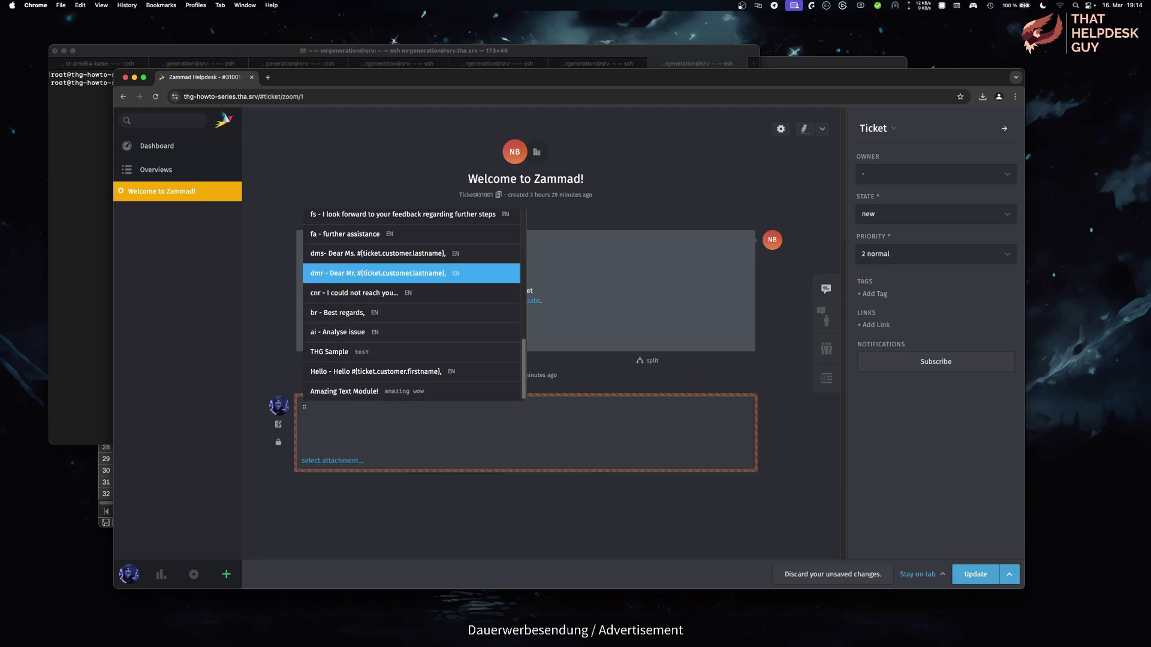
pyautogui.press('Down')
pyautogui.press('Down')
pyautogui.press('Down')
pyautogui.press('Down')
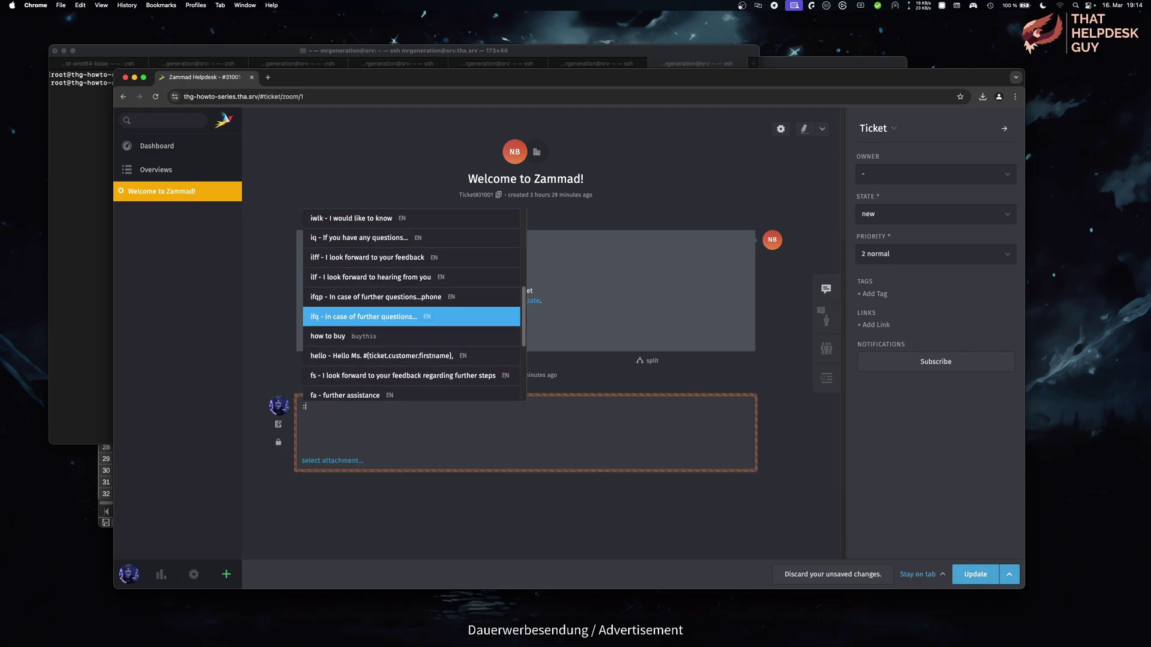
pyautogui.press('Return')
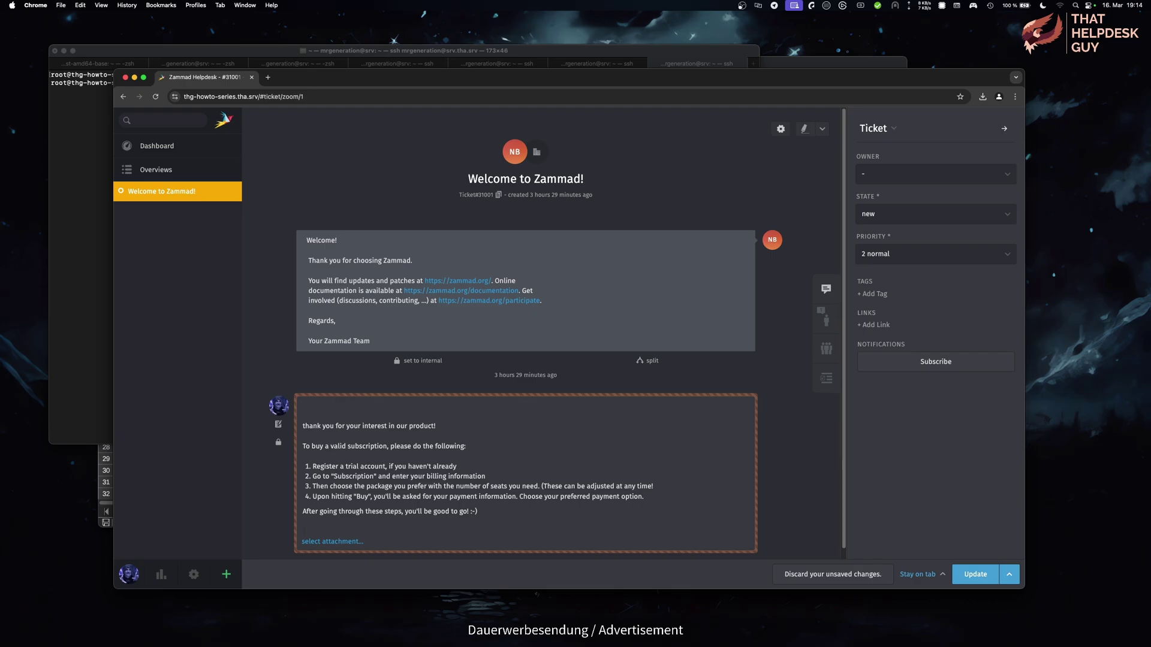
# Open the "hello - Hello Ms." text module for editing and append "thank you for raising #{ticket.number}" below the salutation in its content.
pyautogui.click(193, 574)
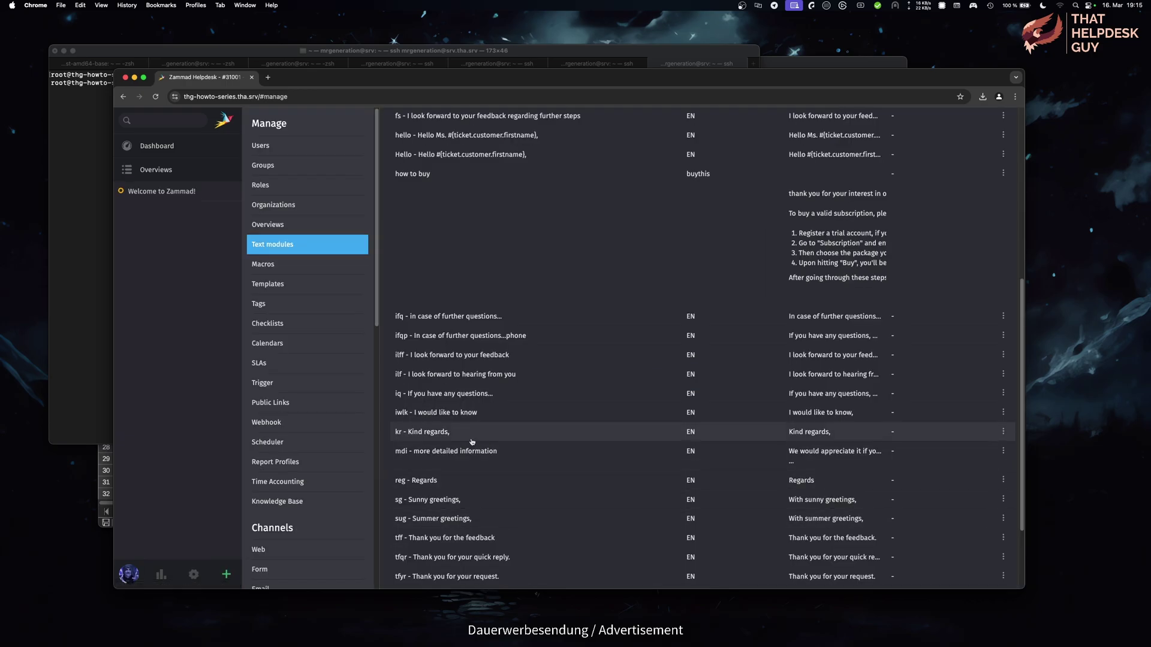
pyautogui.scroll(5, 480, 443)
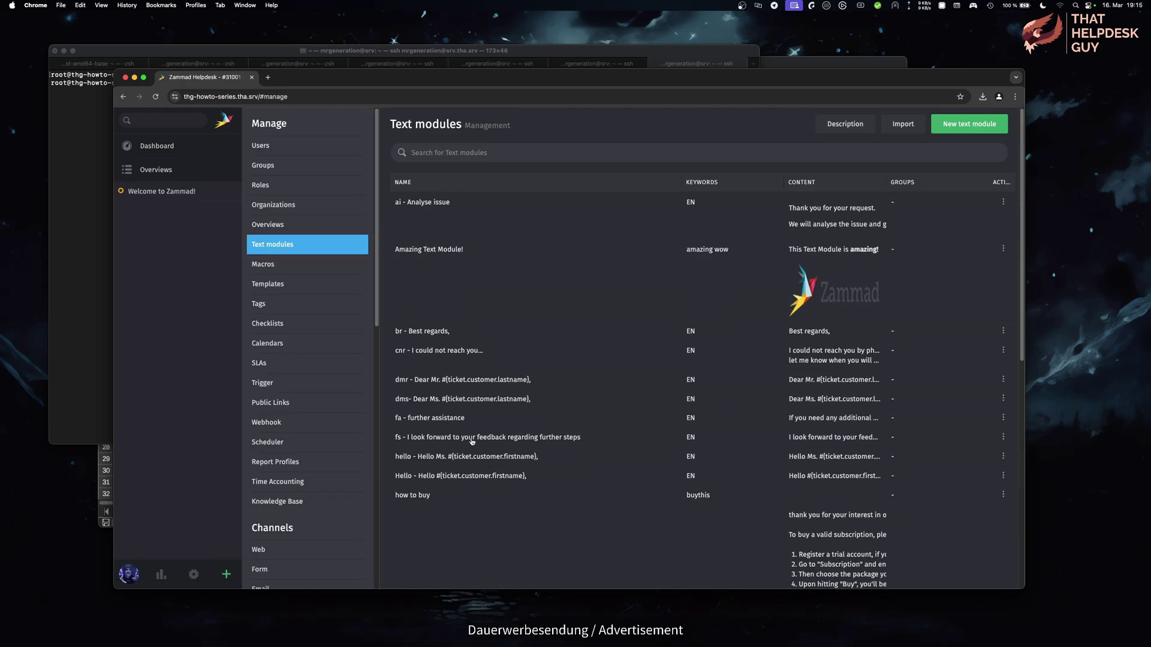
pyautogui.click(527, 463)
pyautogui.click(618, 269)
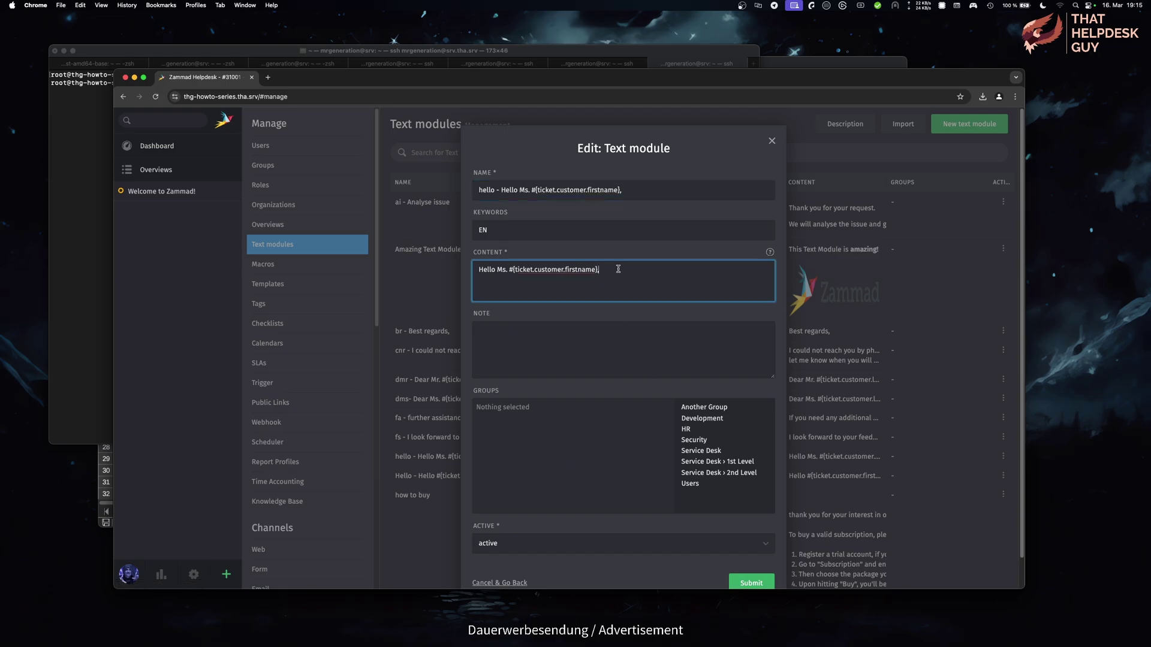
pyautogui.press('Return')
pyautogui.press('Return')
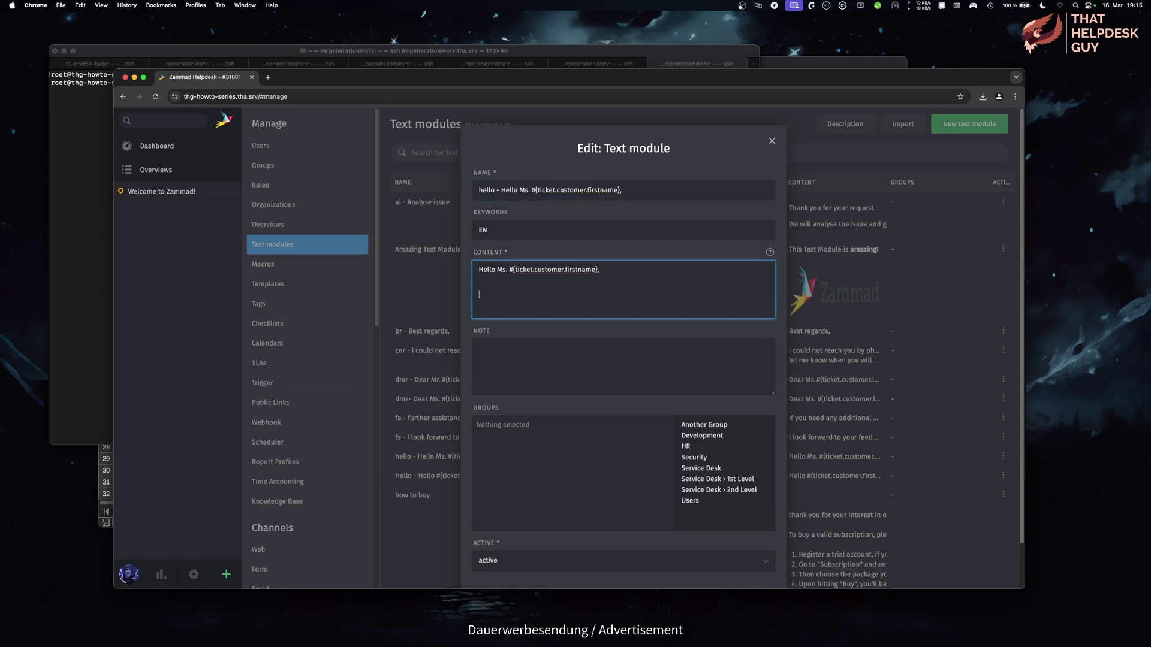
pyautogui.write('thank you for raising ')
pyautogui.write('#{ticket')
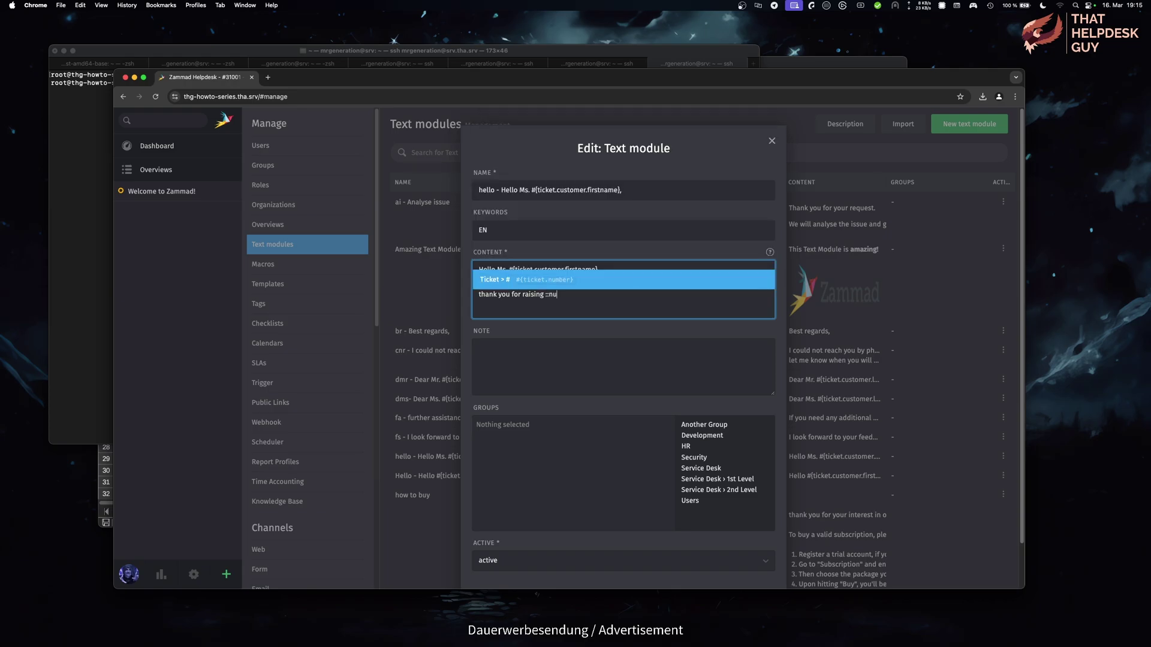
pyautogui.press('Return')
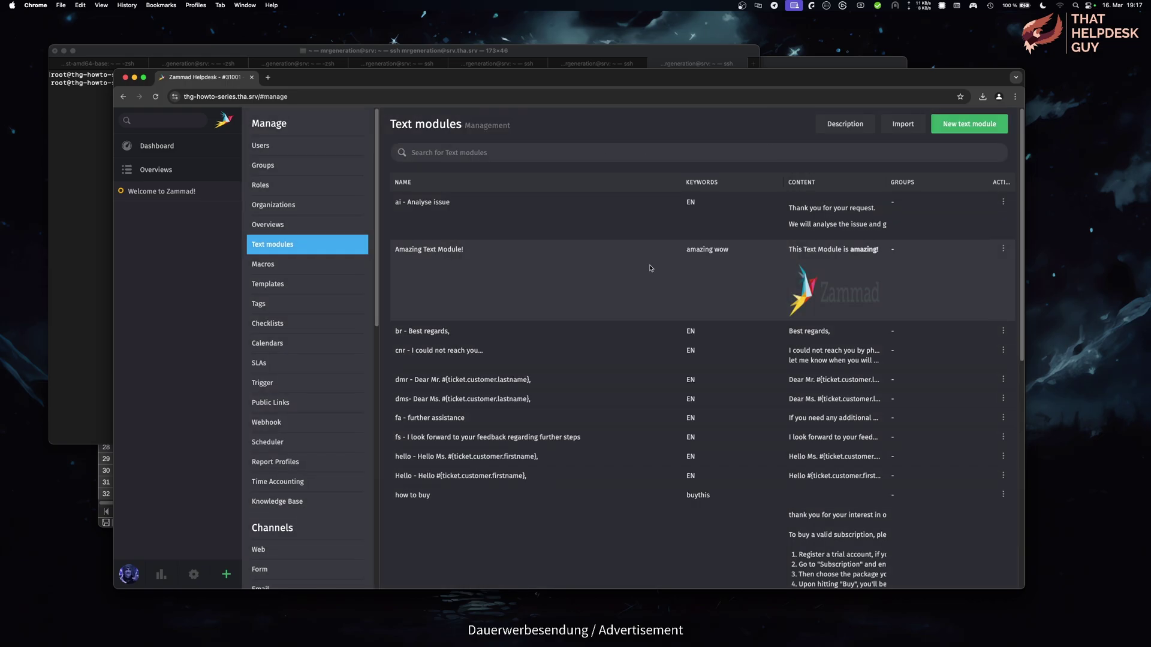
# Start a new text module named "Jitsi-Meet" with the keywords "remote call".
pyautogui.click(956, 128)
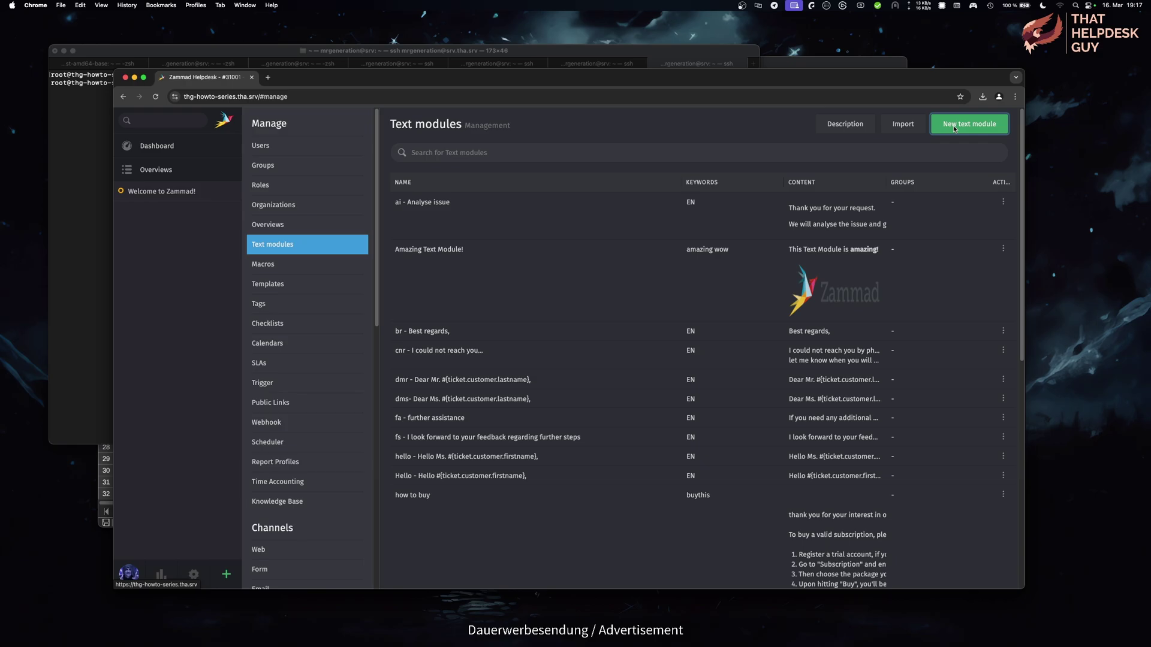
pyautogui.write('Jitsi-Meet')
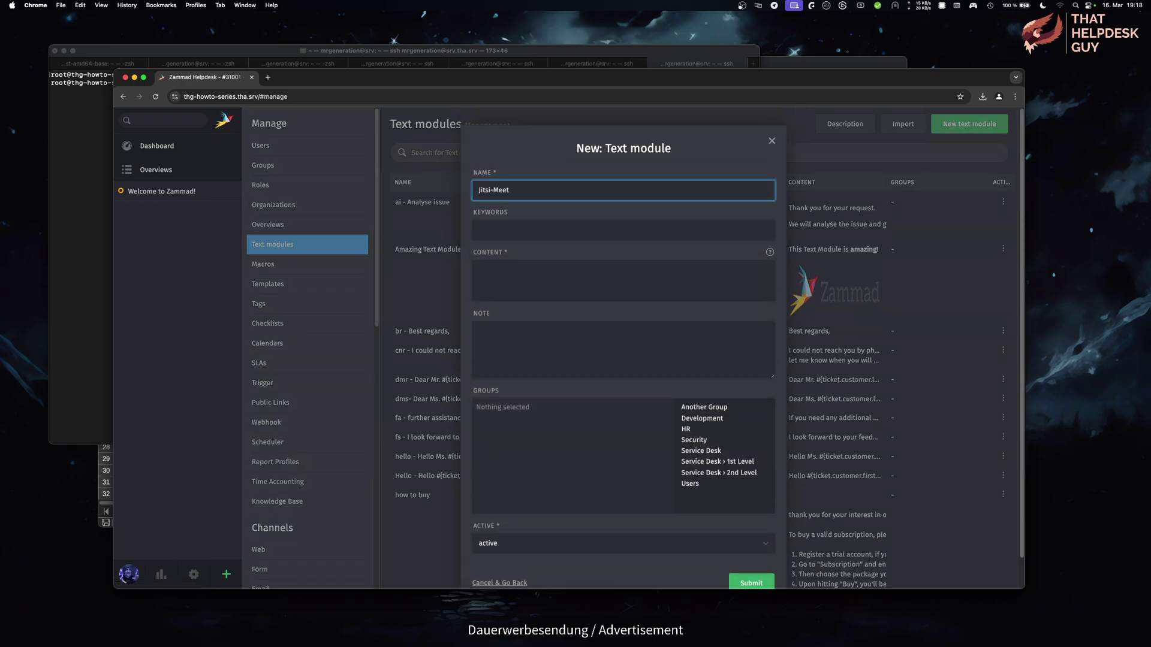
pyautogui.press('Tab')
pyautogui.write('remote call')
pyautogui.press('Tab')
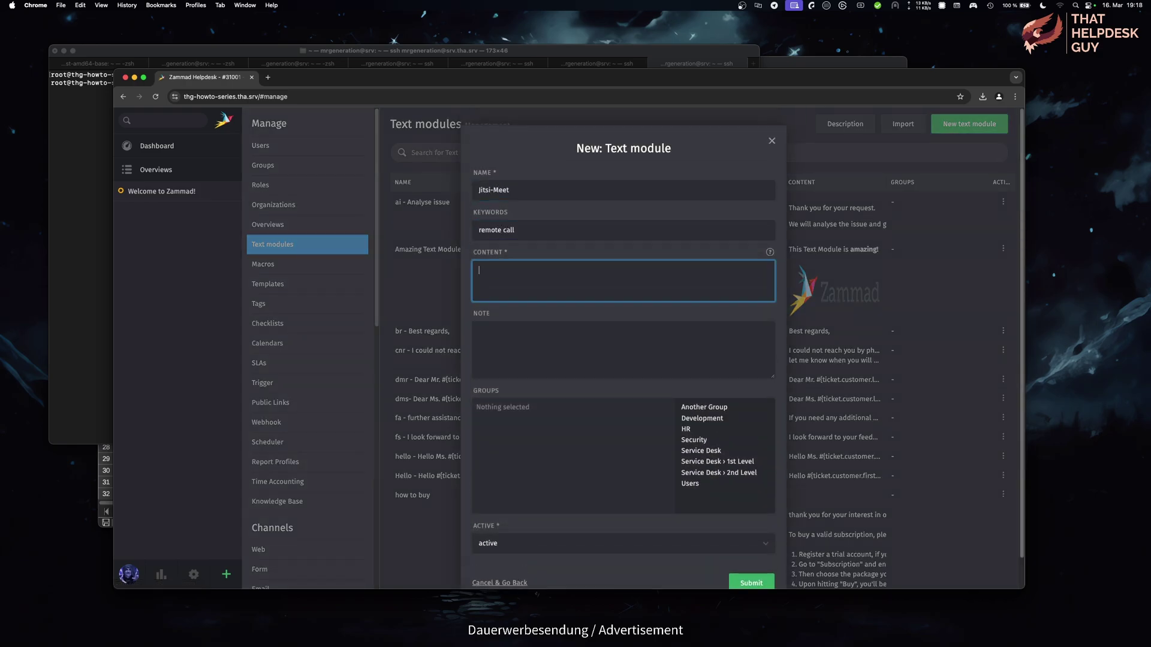
# Write "I'll gladly take a look into your matter in a personal video call. I'd like to suggest using Jitsi-Meet for this." as the content.
pyautogui.write("I'll gladly take a look into your matter in a personal video call.")
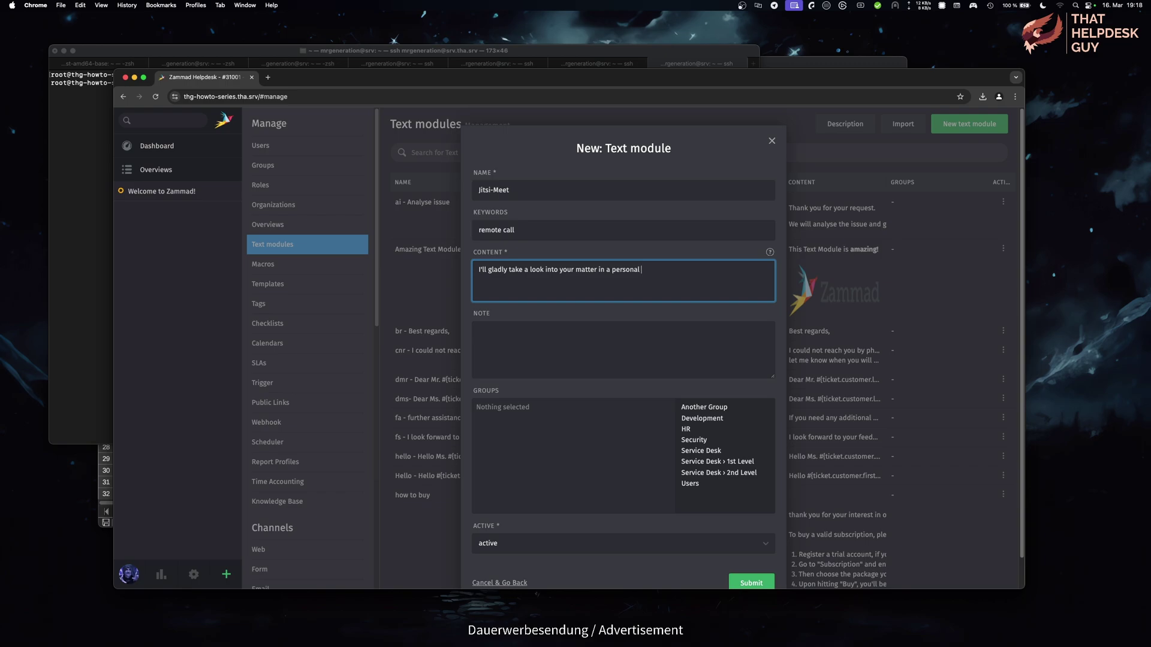
pyautogui.press('Return')
pyautogui.write("I'd like to suggest using Jitsi-Meet for this.")
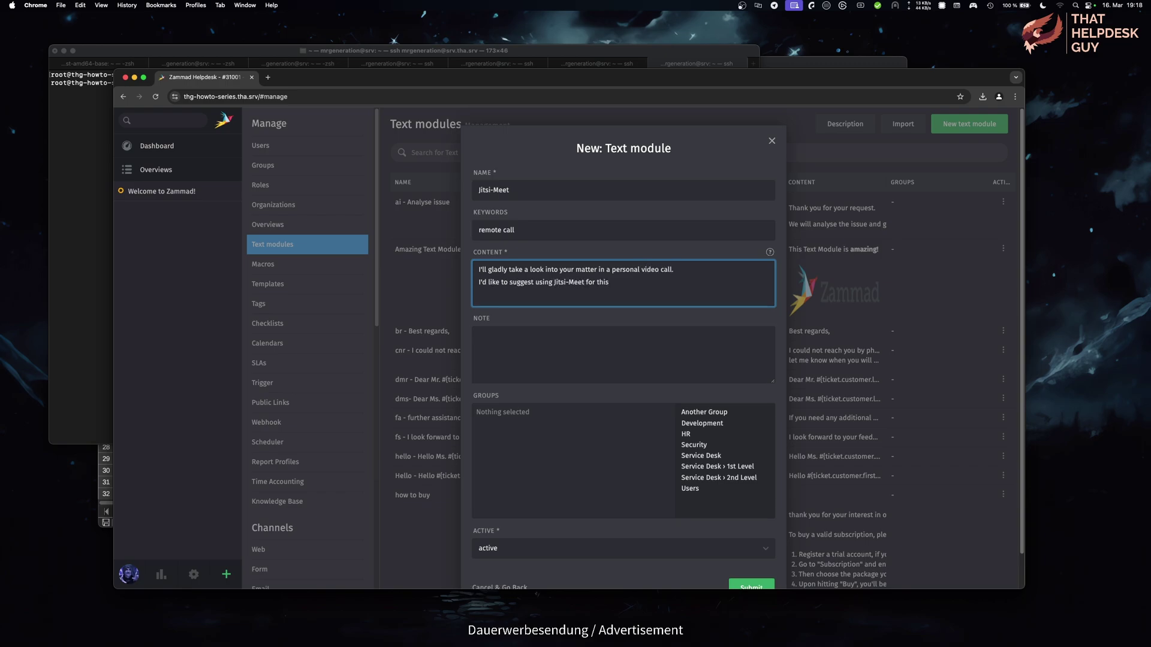
pyautogui.press('Return')
pyautogui.press('Return')
pyautogui.write('I will wait for you in the following room:')
pyautogui.press('Return')
pyautogui.write('htt')
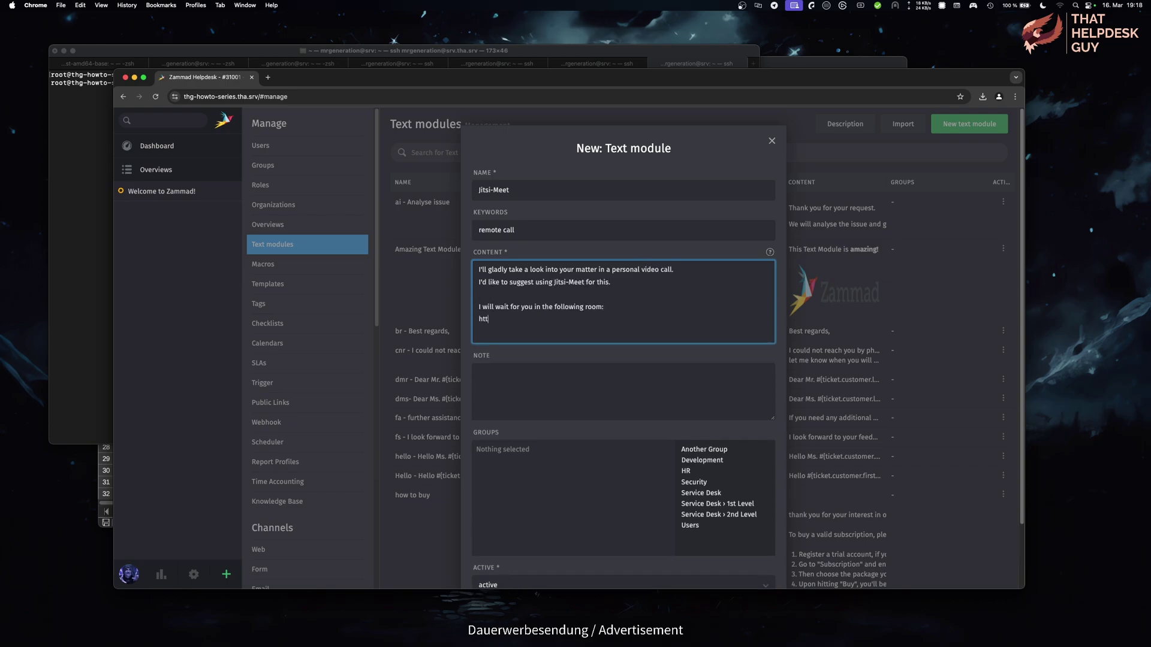
pyautogui.write('ps://meet.jit.si/::')
pyautogui.press('BackSpace')
pyautogui.write('::')
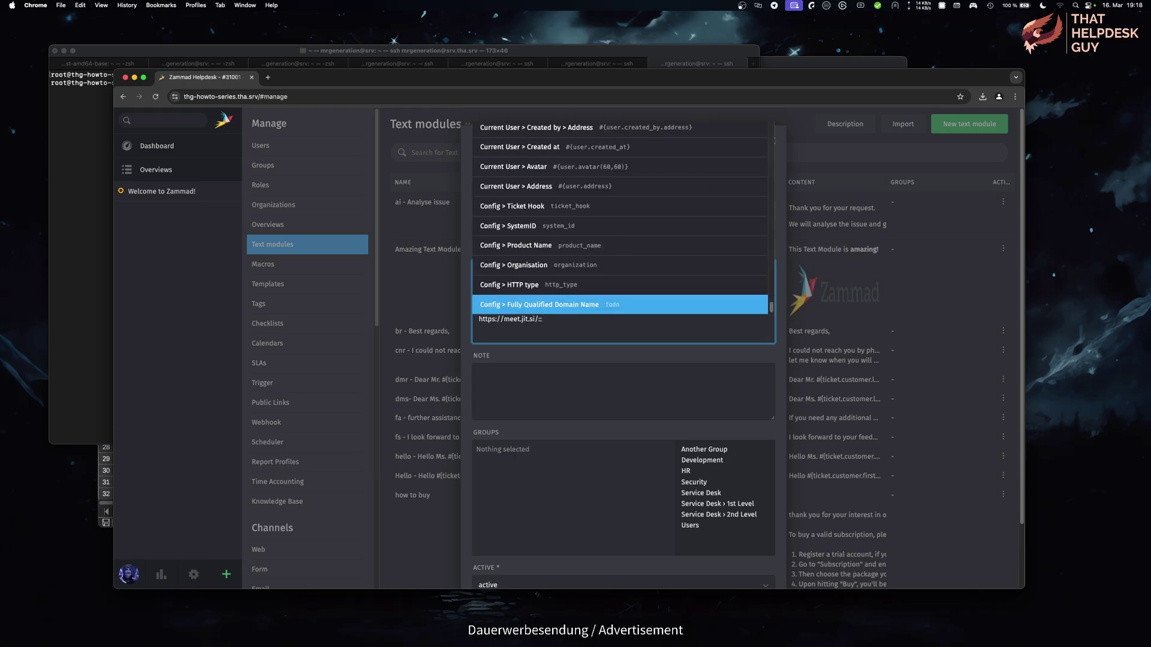
pyautogui.scroll(2, 652, 266)
pyautogui.click(652, 266)
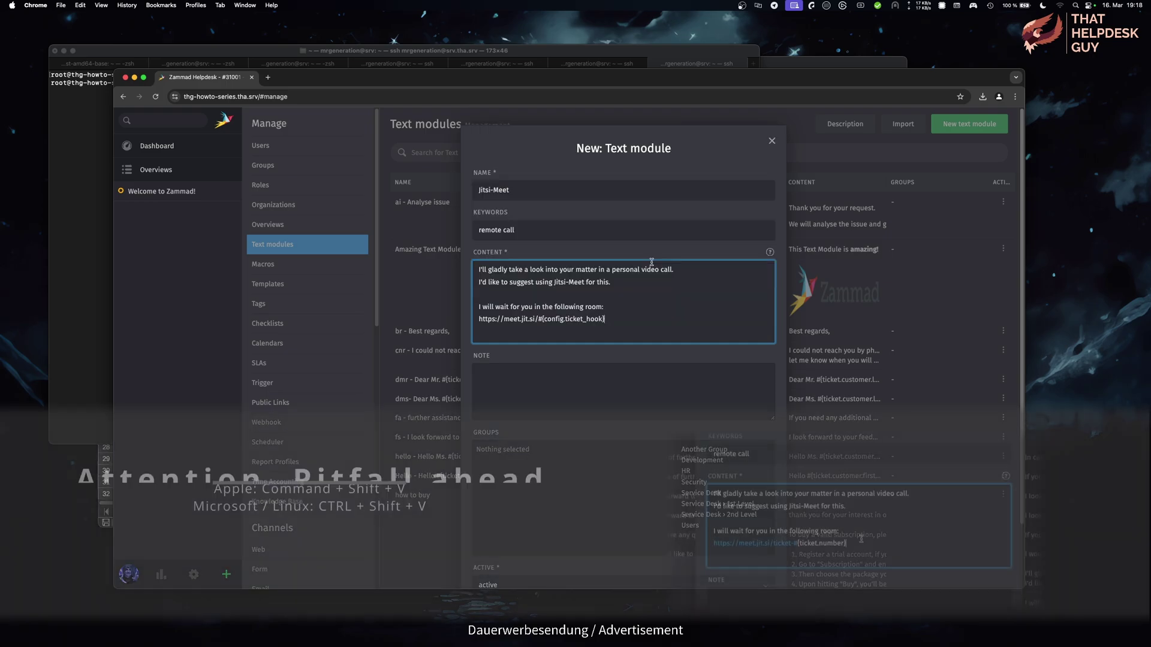
pyautogui.write('-::num')
pyautogui.press('Return')
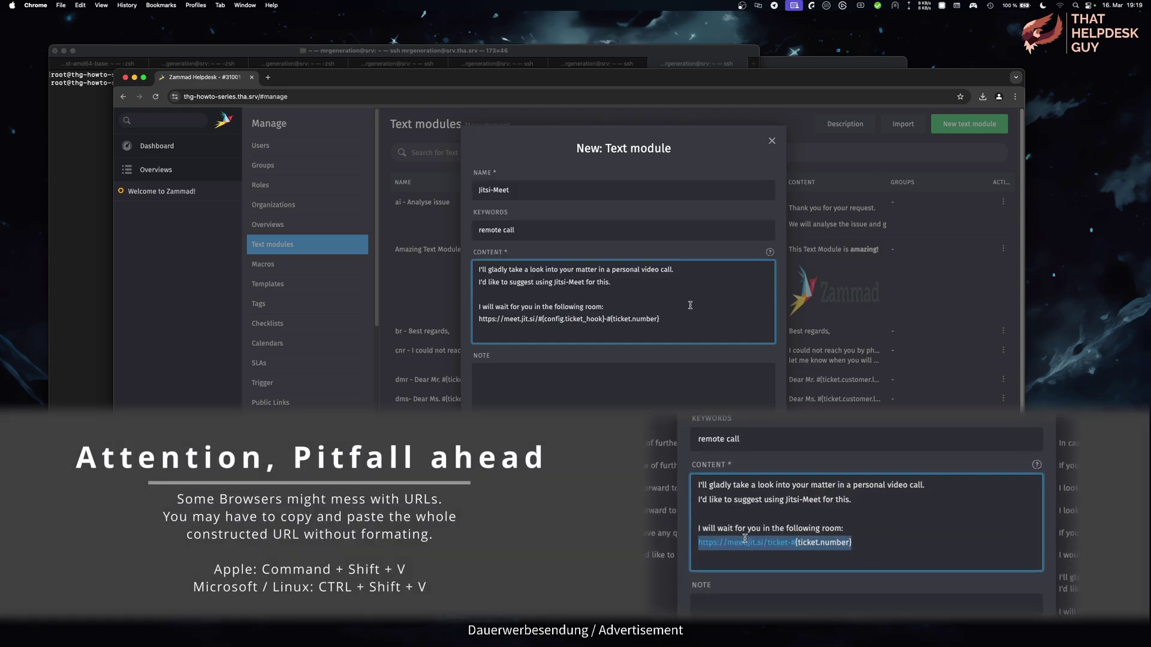
# Replace the ticket hook variable in the room link with "ticket" and submit the text module.
pyautogui.moveTo(537, 319); pyautogui.dragTo(606, 319)
pyautogui.write('ticket')
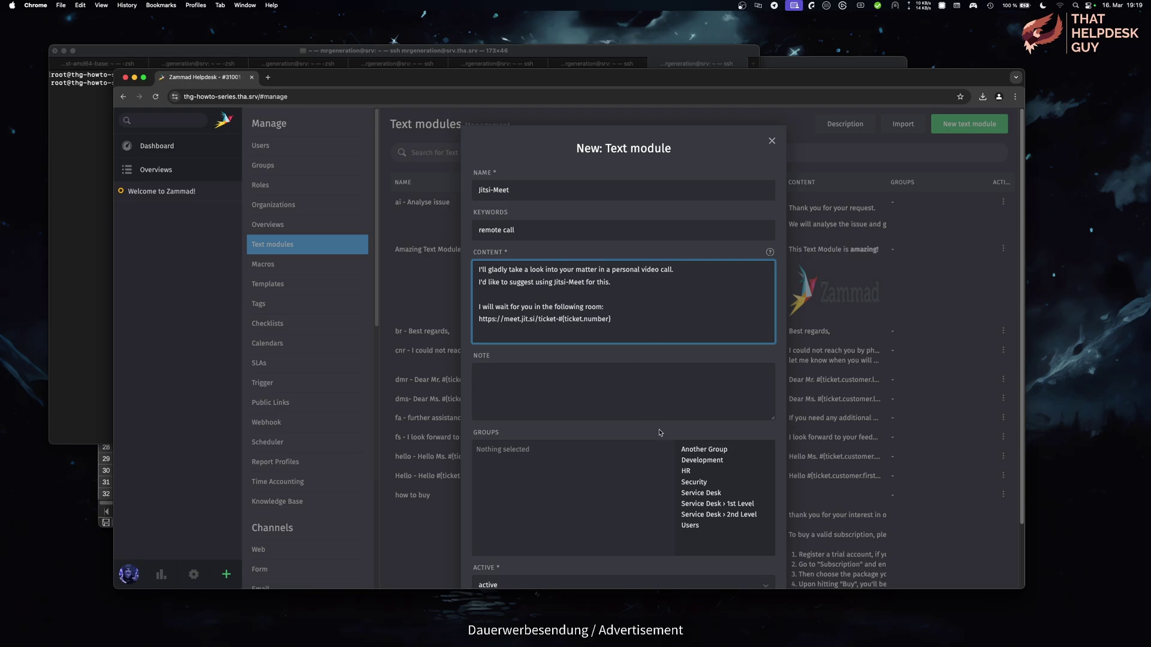
pyautogui.scroll(-2, 661, 432)
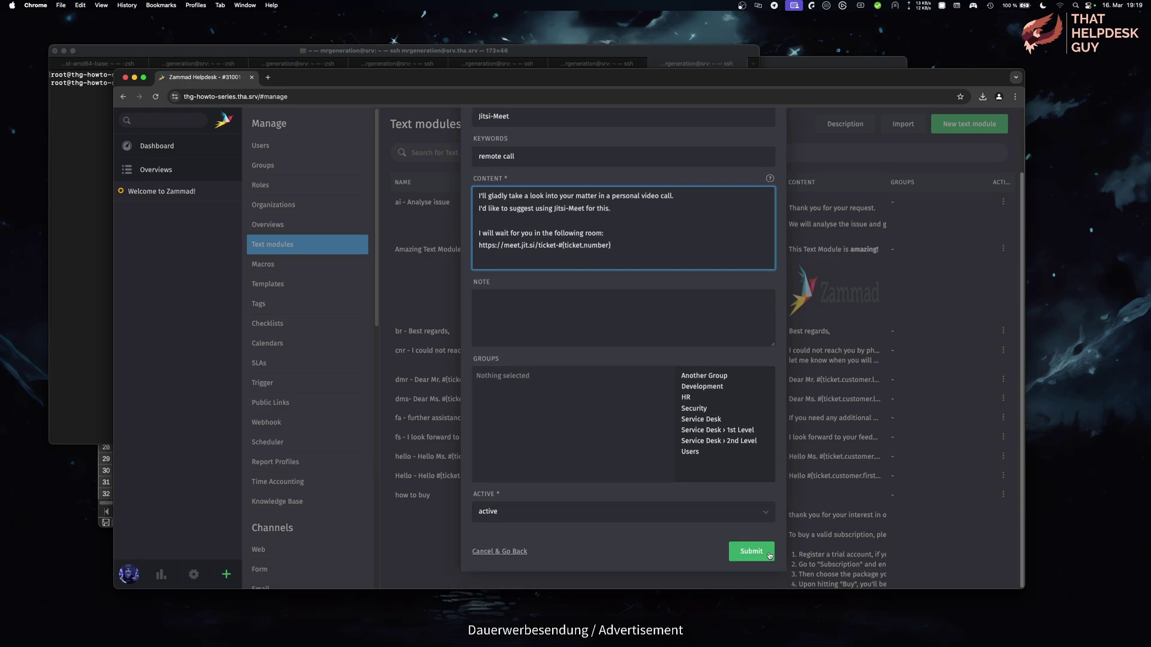
pyautogui.click(769, 556)
# Insert the "Jitsi-Meet" text module into the reply of the "Welcome to Zammad!" ticket and compare its link with the ticket number.
pyautogui.click(162, 192)
pyautogui.click(514, 412)
pyautogui.write('::jits')
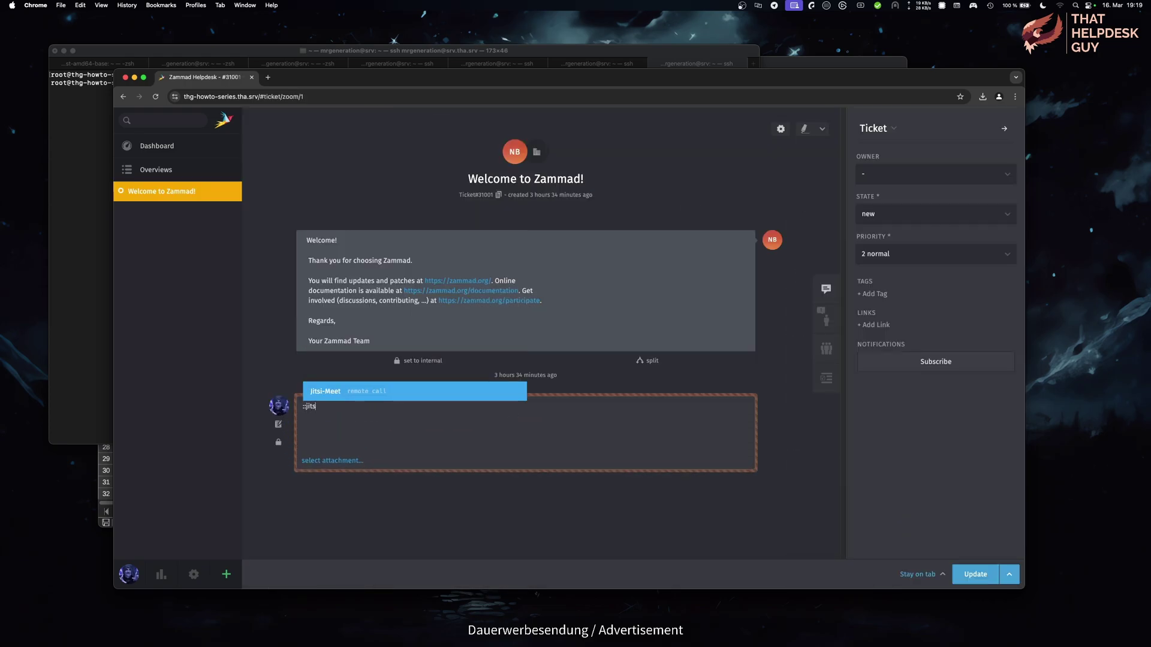
pyautogui.press('Return')
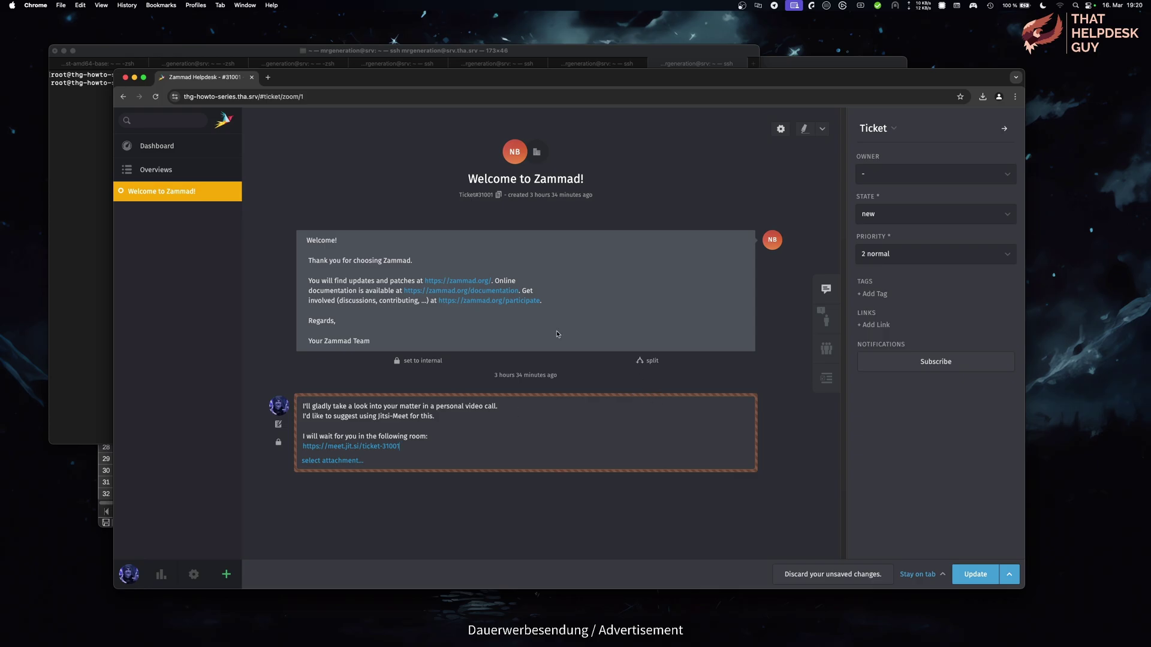
pyautogui.moveTo(466, 194); pyautogui.dragTo(495, 199)
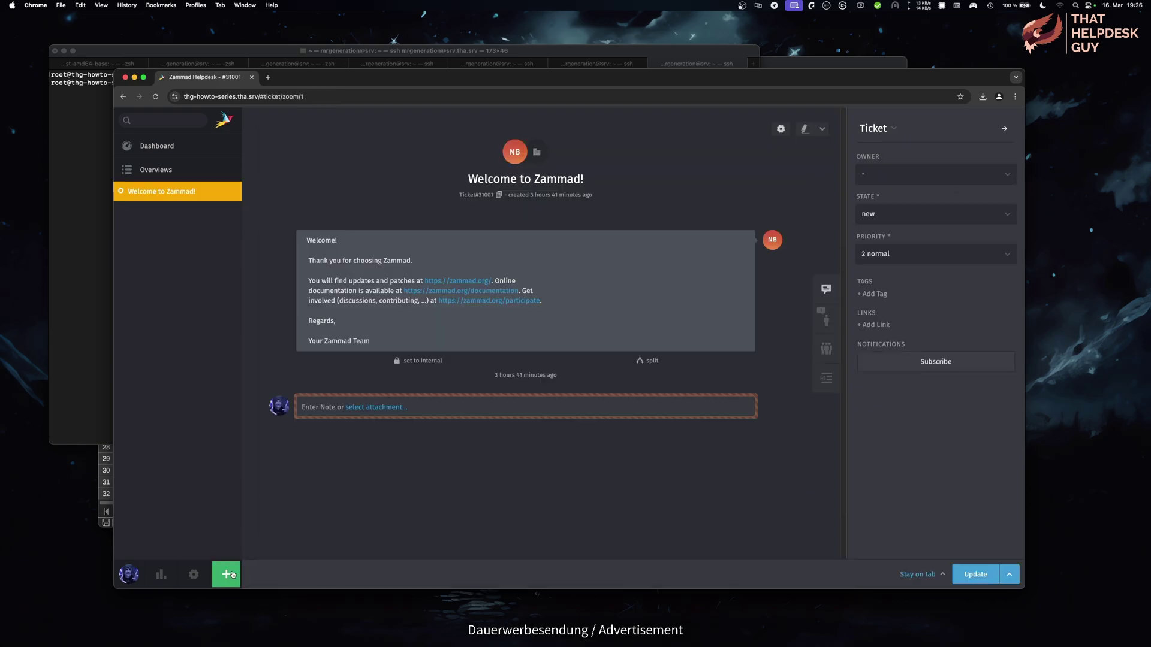
# Start a new ticket and apply the "Monthly Server Maintenance for customers" template to it.
pyautogui.click(226, 574)
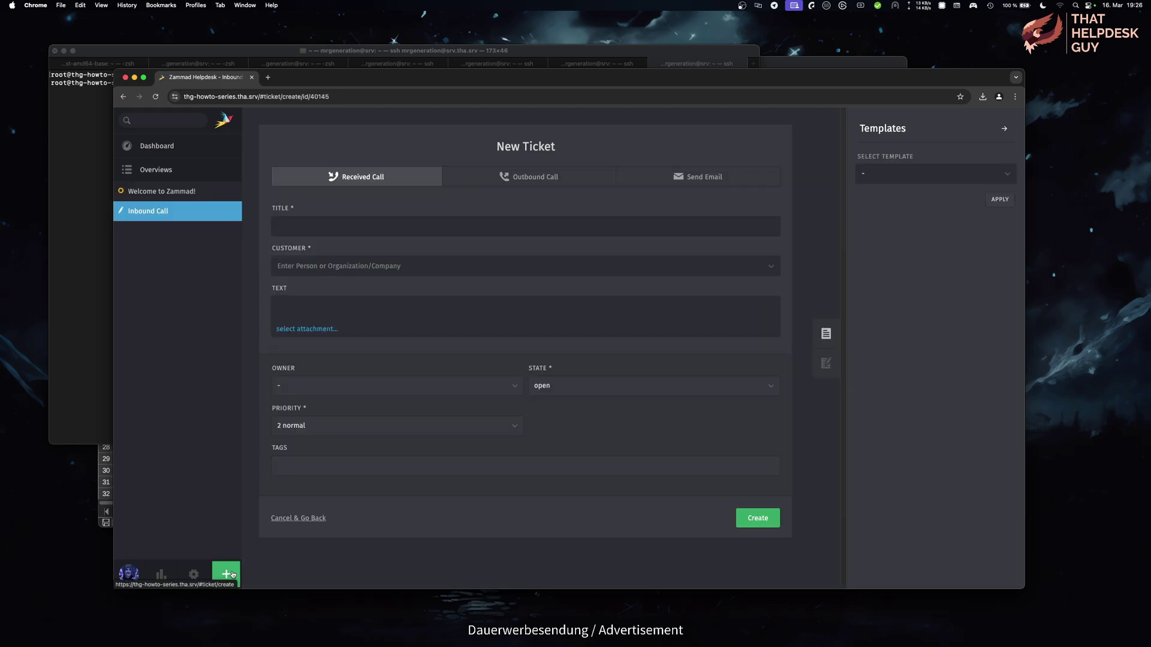
pyautogui.click(986, 172)
pyautogui.click(977, 186)
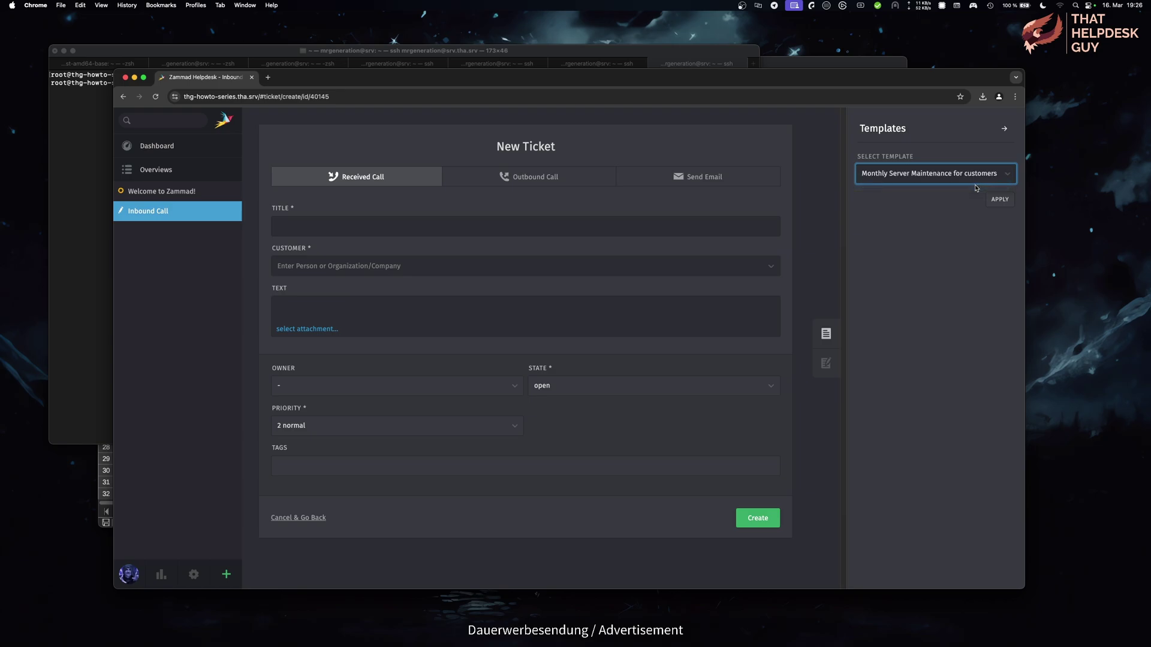
pyautogui.click(1000, 199)
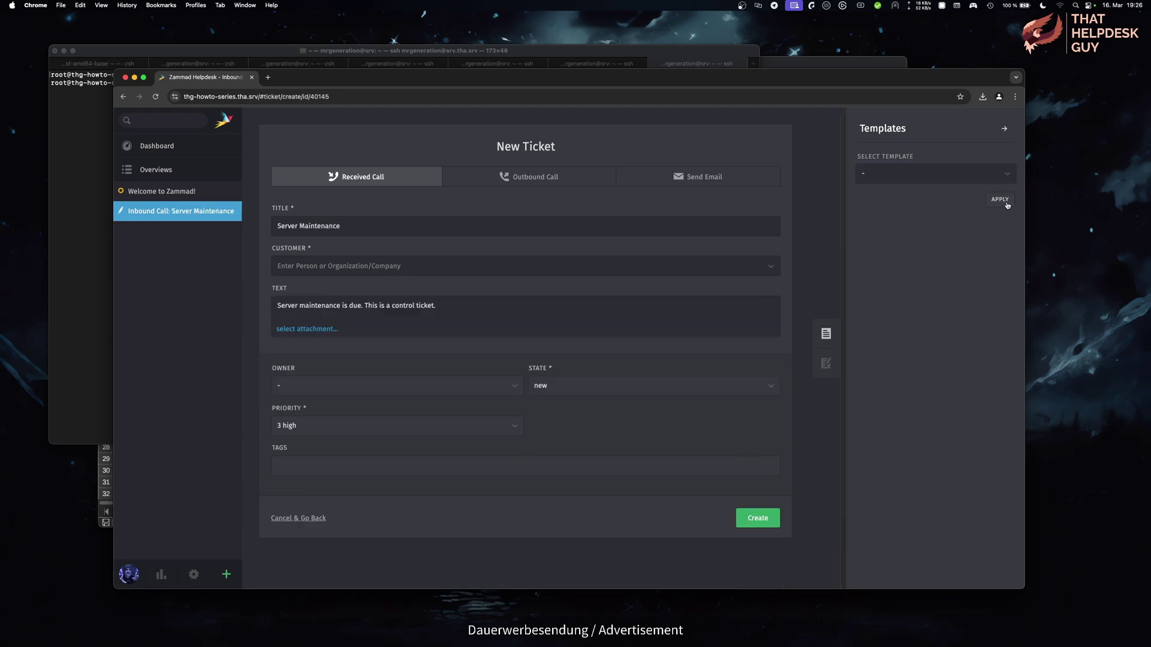
# Set the ticket's customer to the My Company contact found with "custom" and assign the available agent as owner.
pyautogui.click(683, 268)
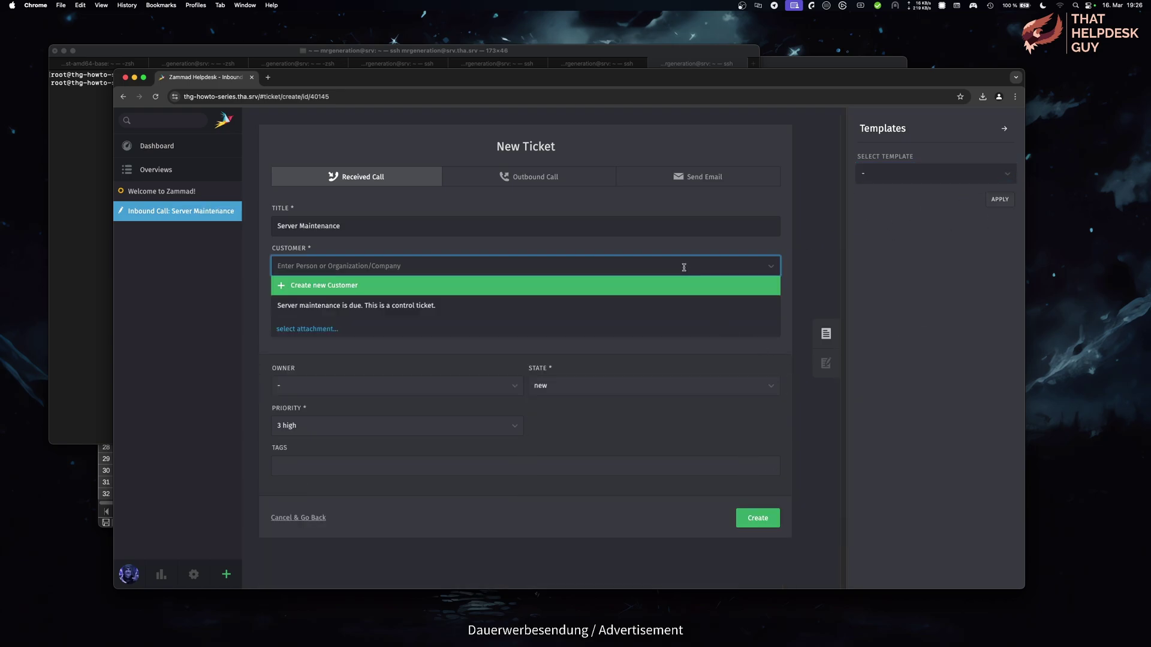
pyautogui.write('custom')
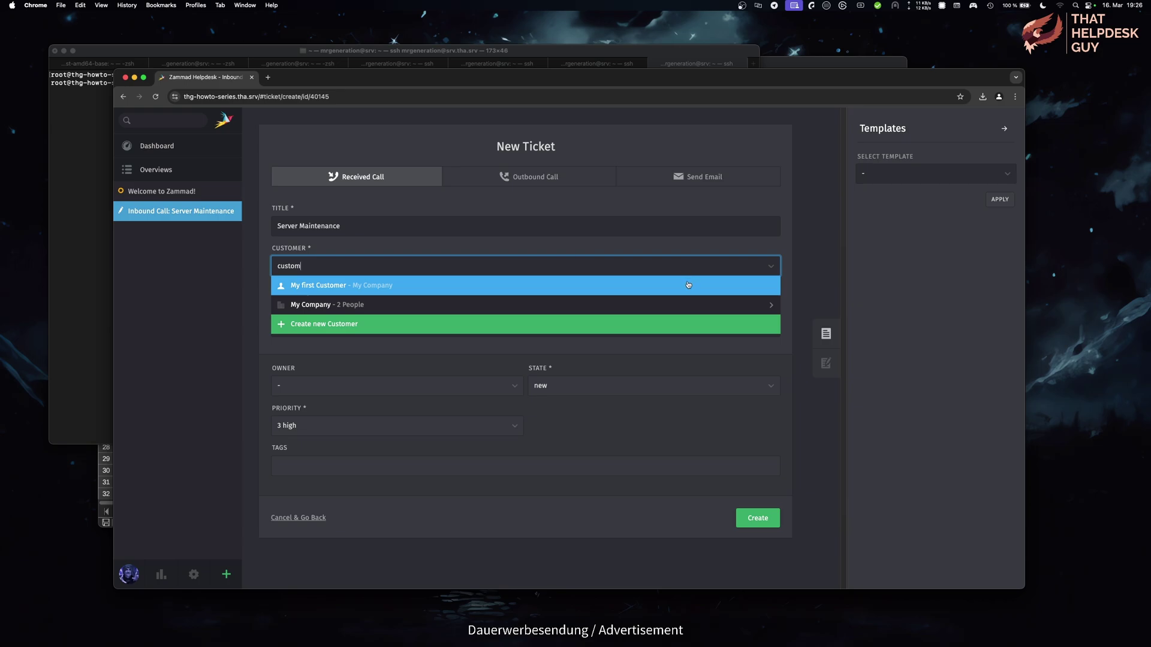
pyautogui.click(690, 285)
pyautogui.click(309, 391)
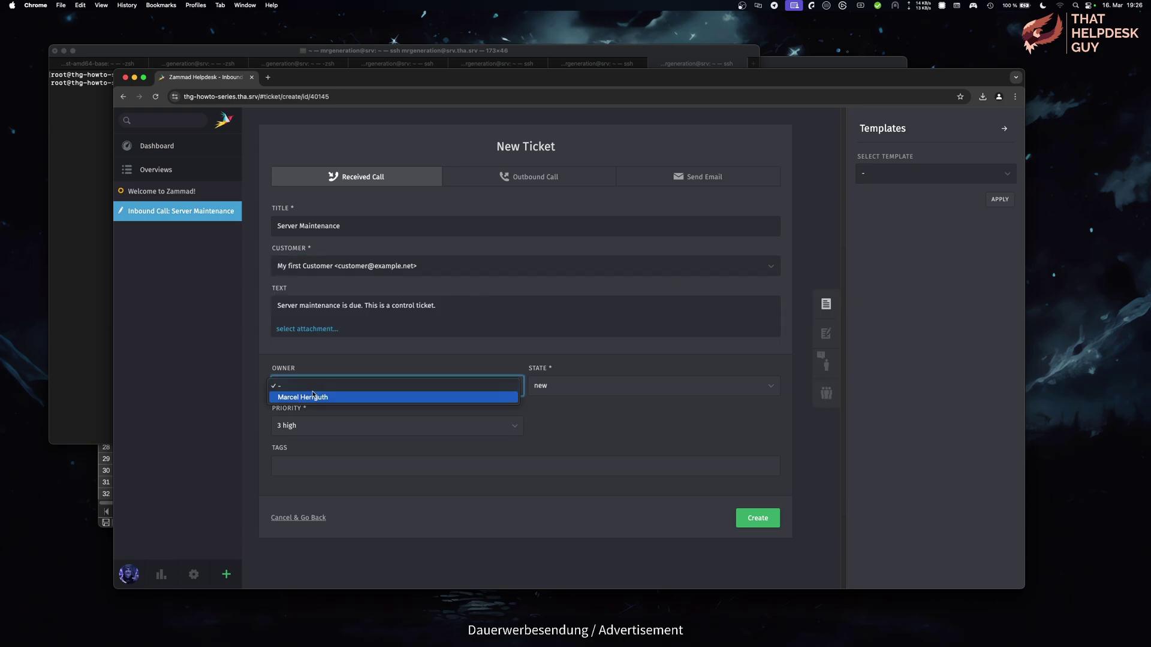
pyautogui.click(314, 398)
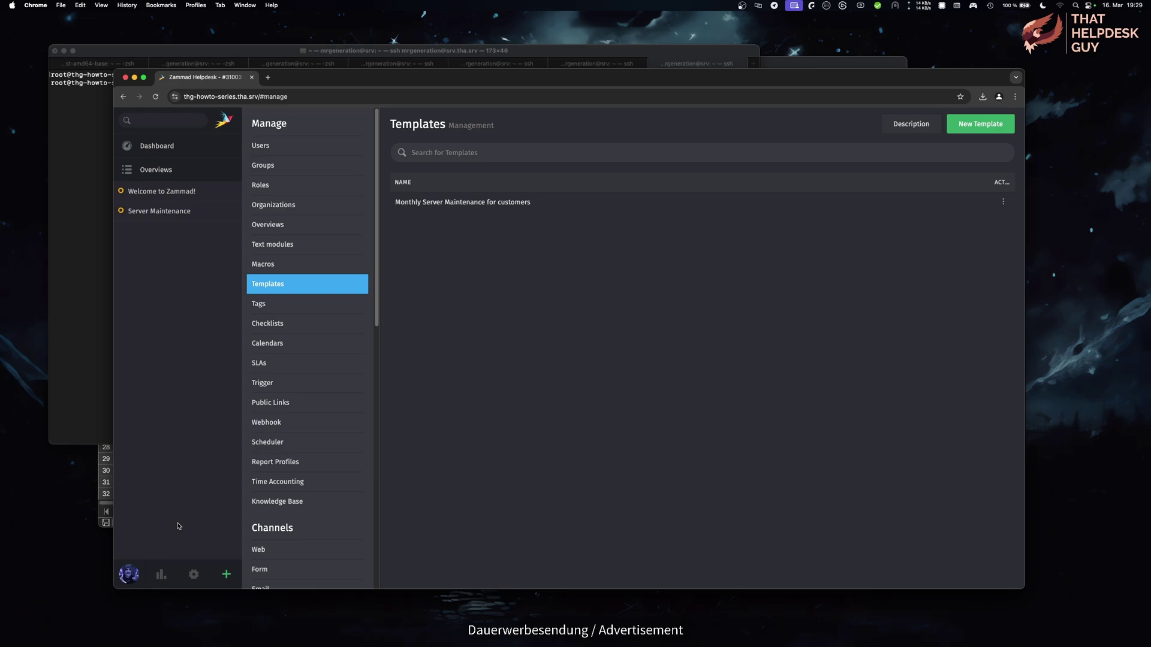
# Start a new ticket template with a "Pending till" action set to relative, 2 Week(s).
pyautogui.click(966, 133)
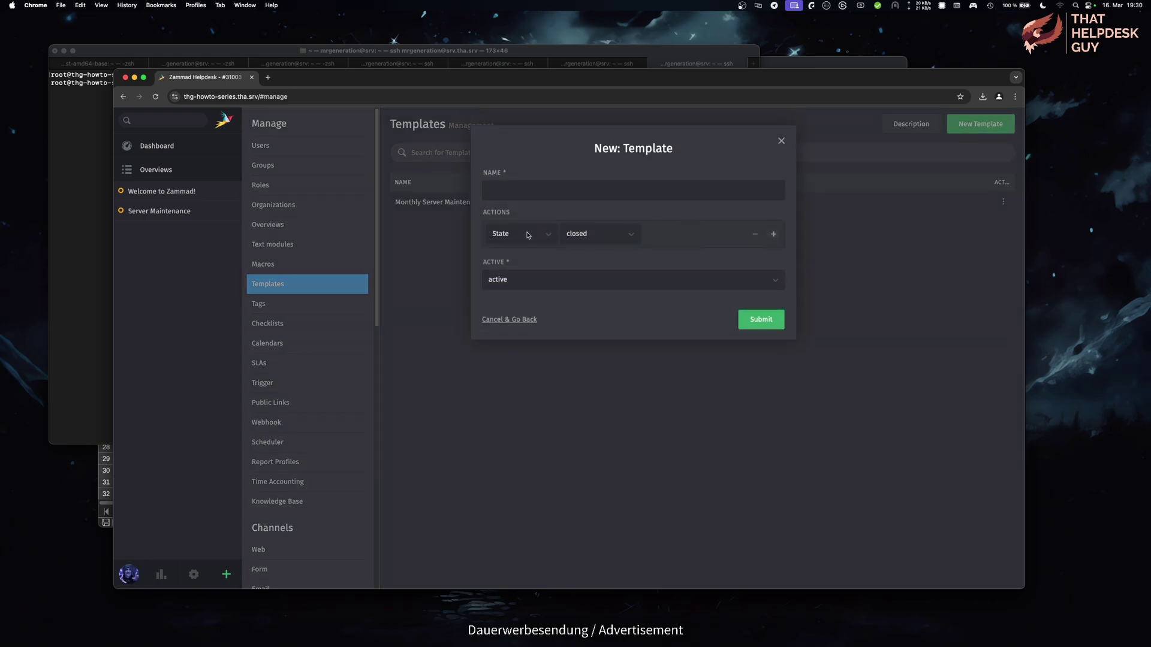
pyautogui.click(527, 235)
pyautogui.click(530, 248)
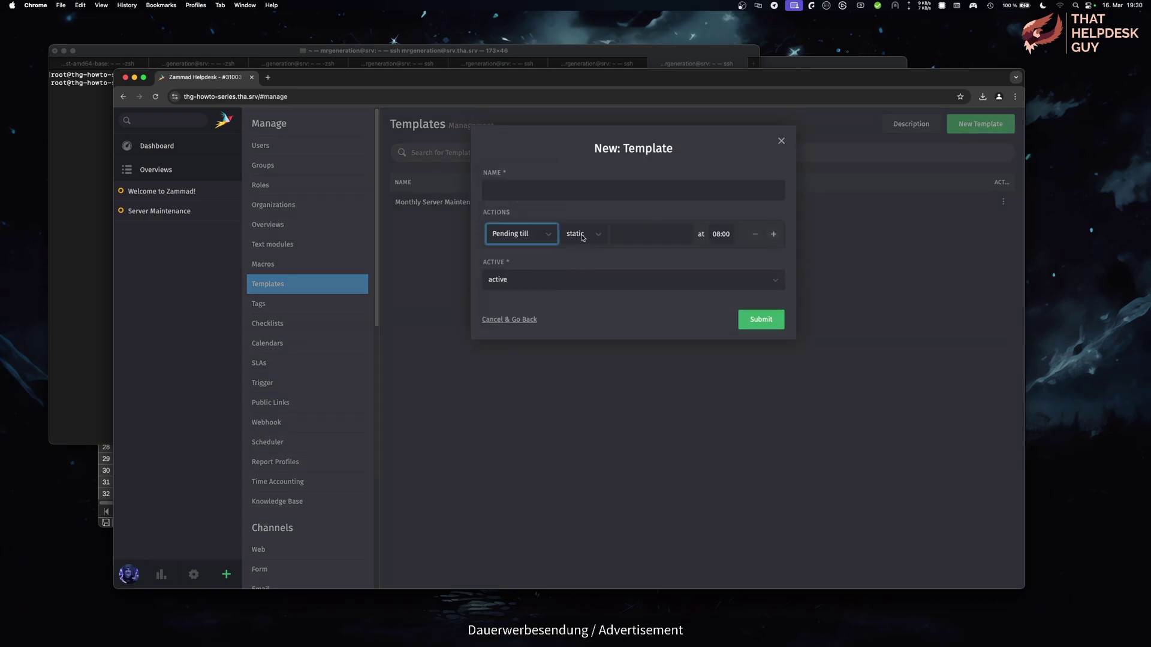
pyautogui.click(580, 235)
pyautogui.click(575, 247)
pyautogui.click(668, 234)
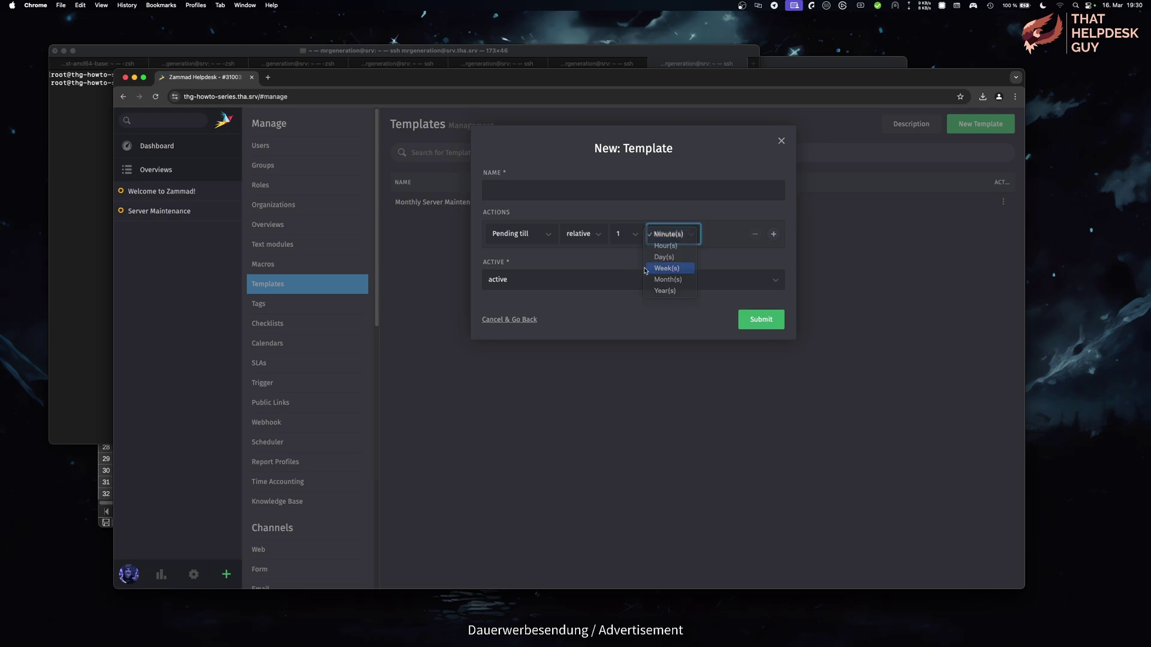
pyautogui.click(666, 266)
pyautogui.click(625, 234)
pyautogui.click(627, 251)
pyautogui.press('2')
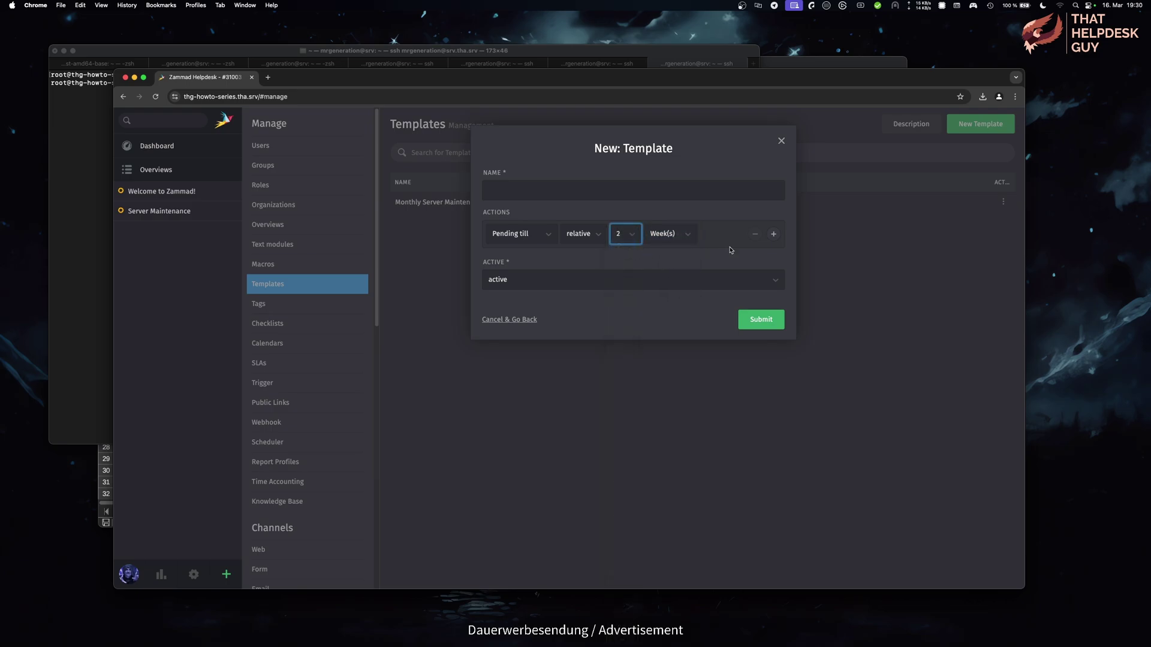
# Add a State action set to "pending reminder" to the new template, and close the form without saving.
pyautogui.click(773, 234)
pyautogui.click(520, 261)
pyautogui.click(506, 317)
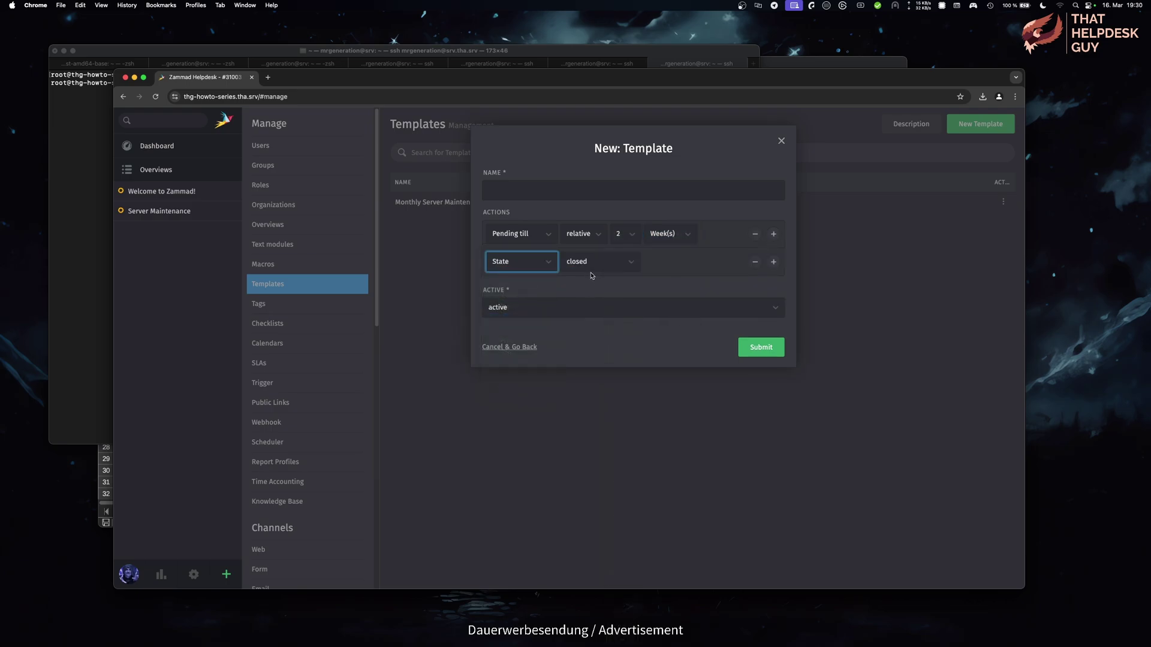
pyautogui.click(591, 271)
pyautogui.click(593, 308)
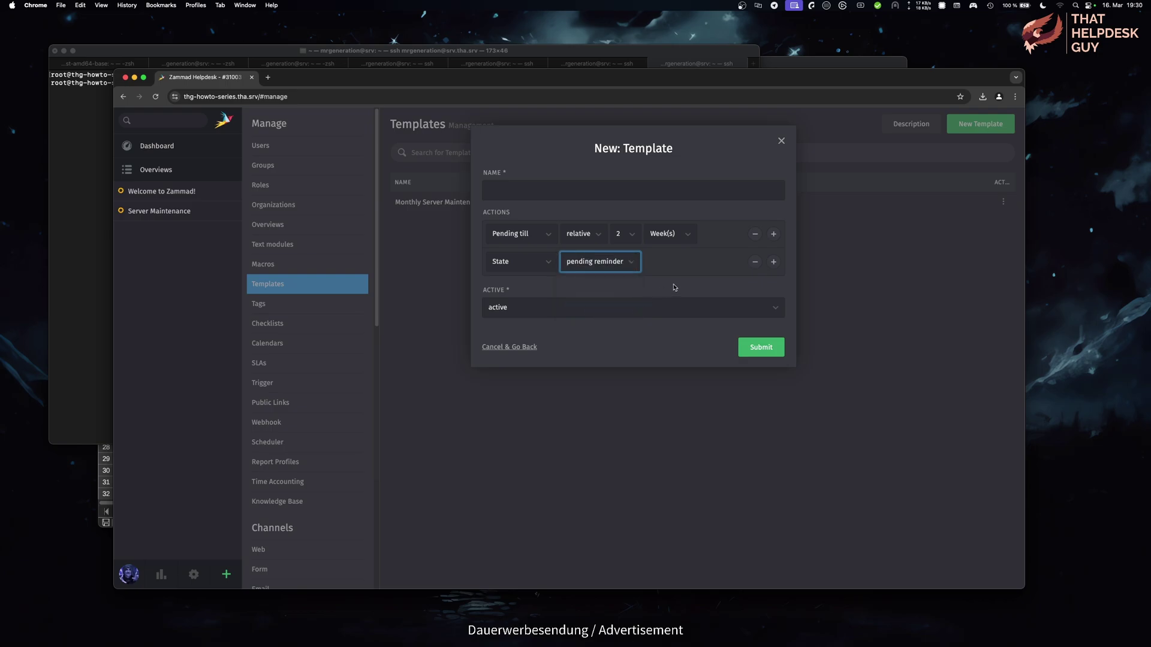
pyautogui.press('Escape')
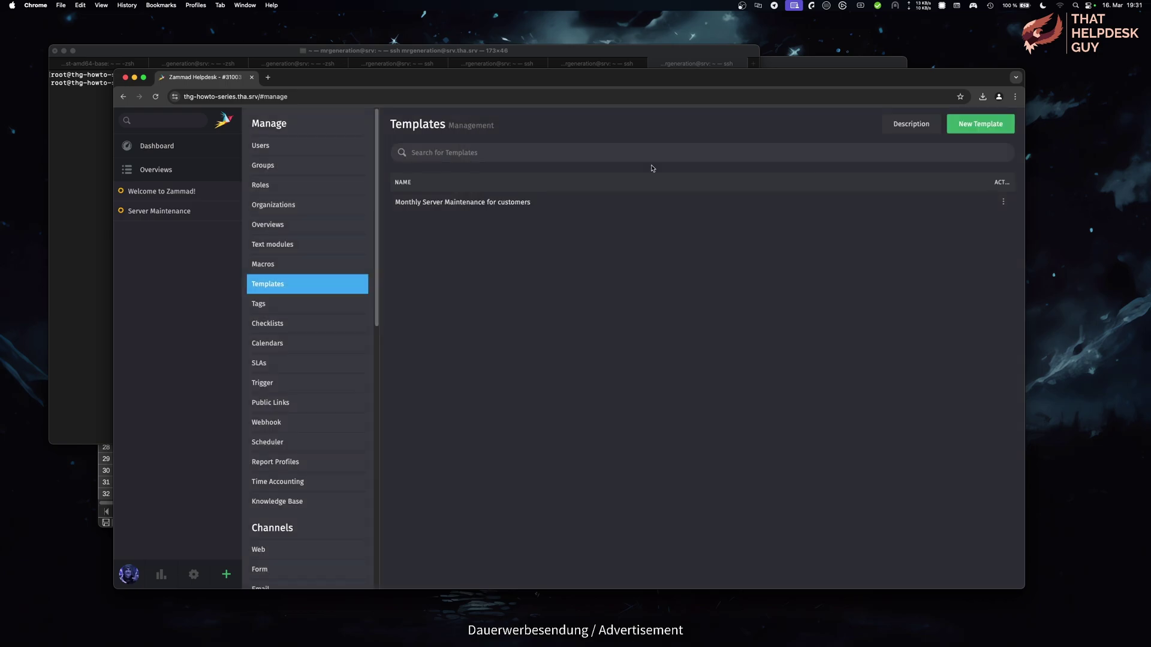
# Look at the clone form and the edit form of the "Monthly Server Maintenance for customers" template without saving anything.
pyautogui.click(1002, 202)
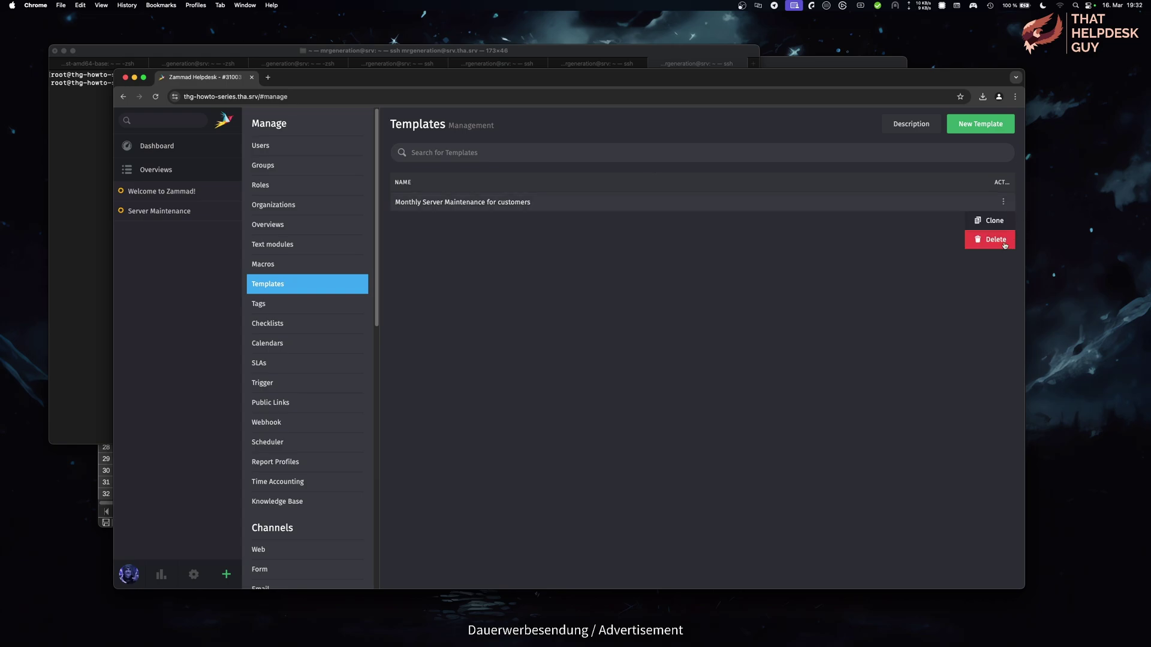
pyautogui.click(1009, 223)
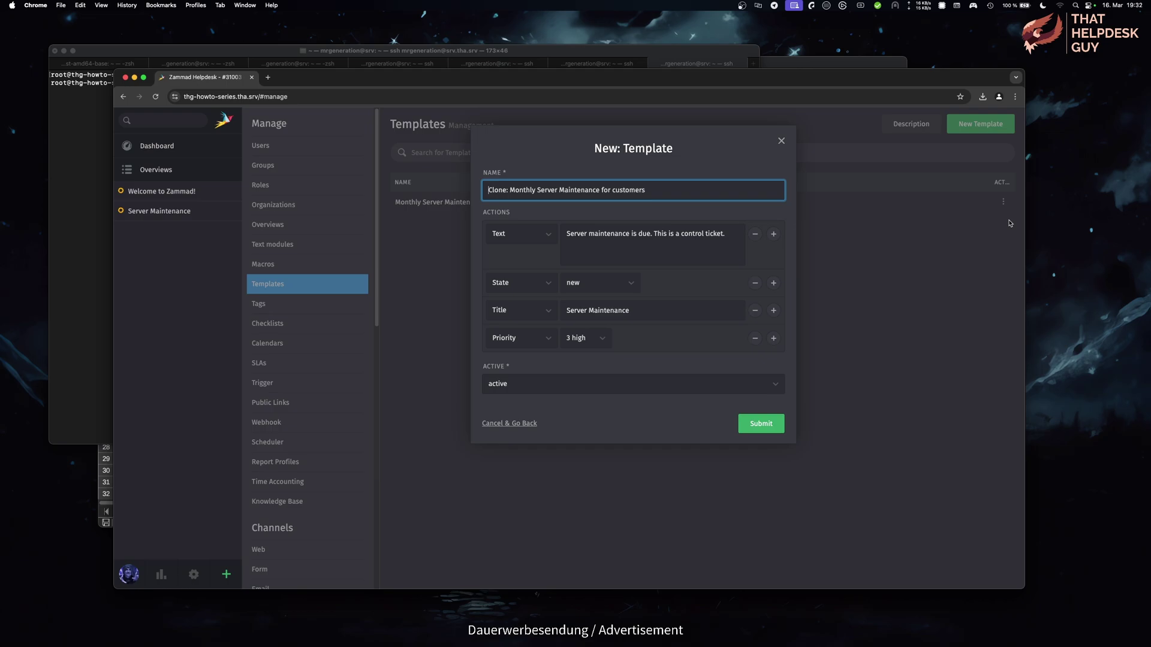
pyautogui.click(1009, 223)
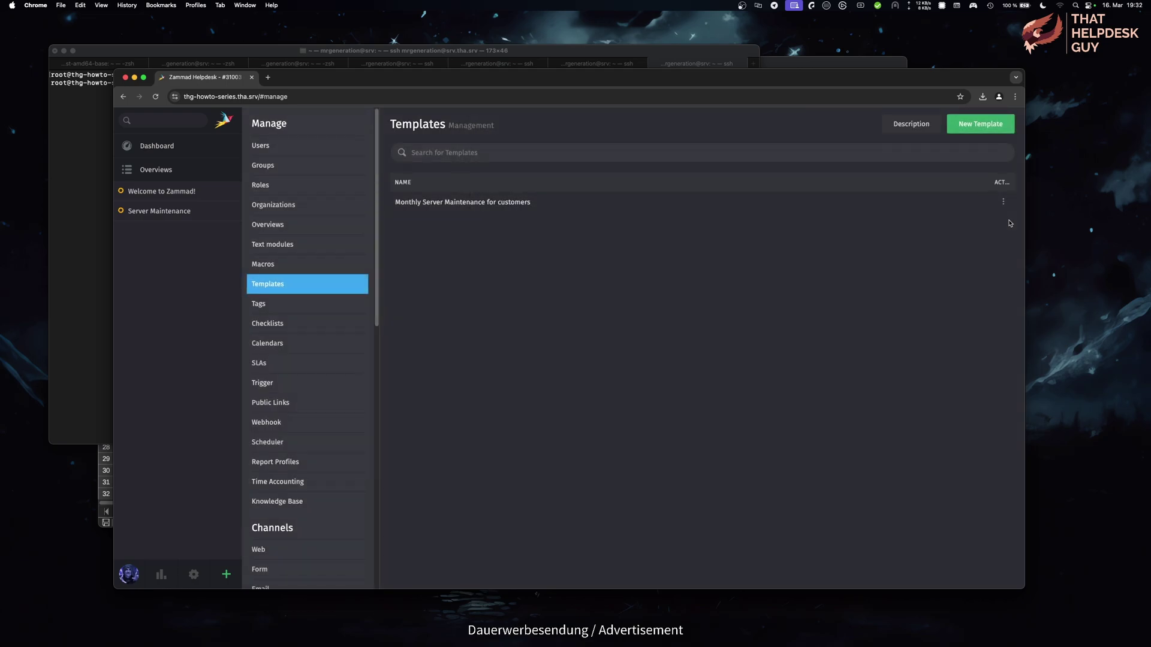
pyautogui.click(931, 206)
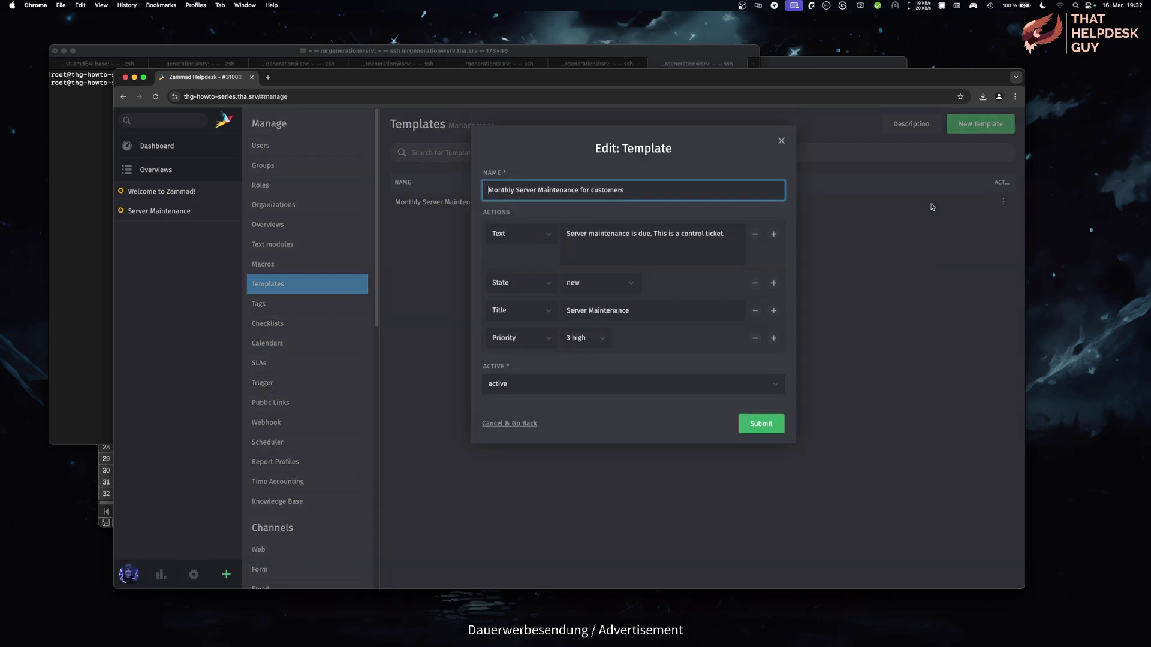
pyautogui.click(989, 142)
pyautogui.click(993, 131)
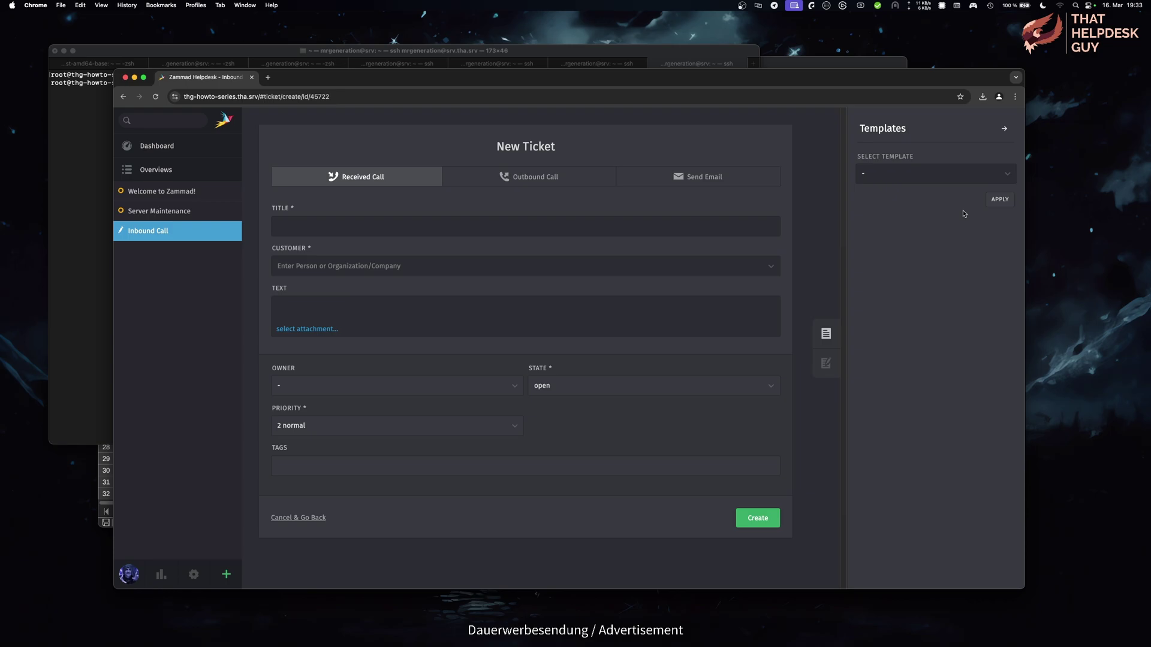
# Apply the "Monthly Server Maintenance for customers" template to the new ticket.
pyautogui.click(935, 174)
pyautogui.click(917, 184)
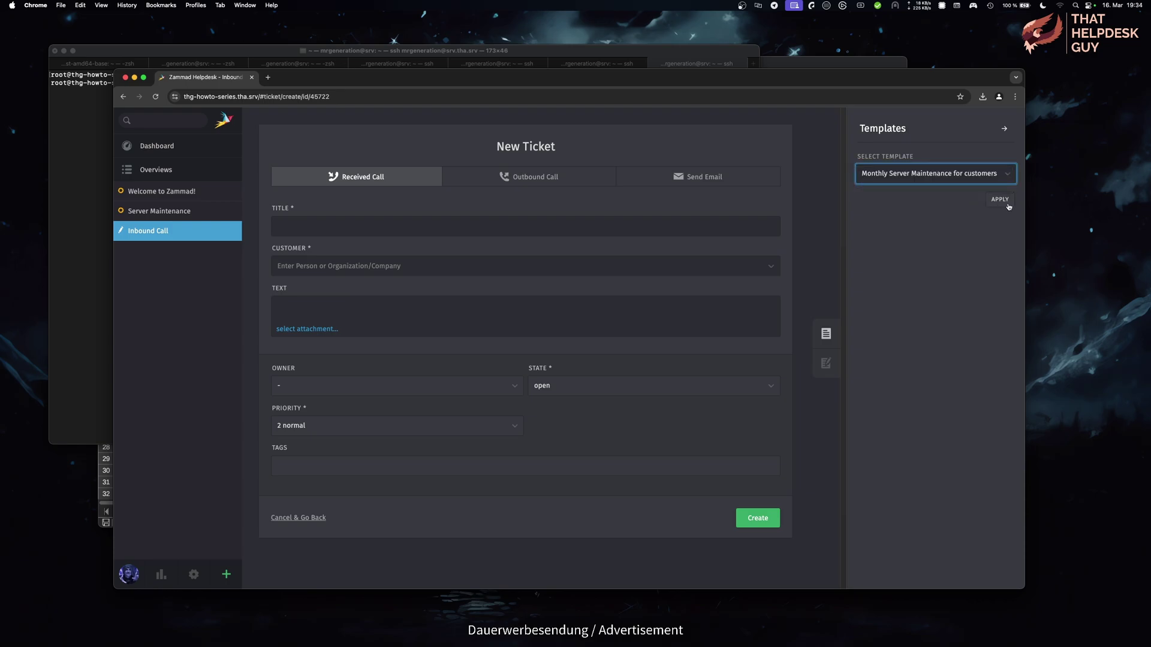
pyautogui.click(1008, 205)
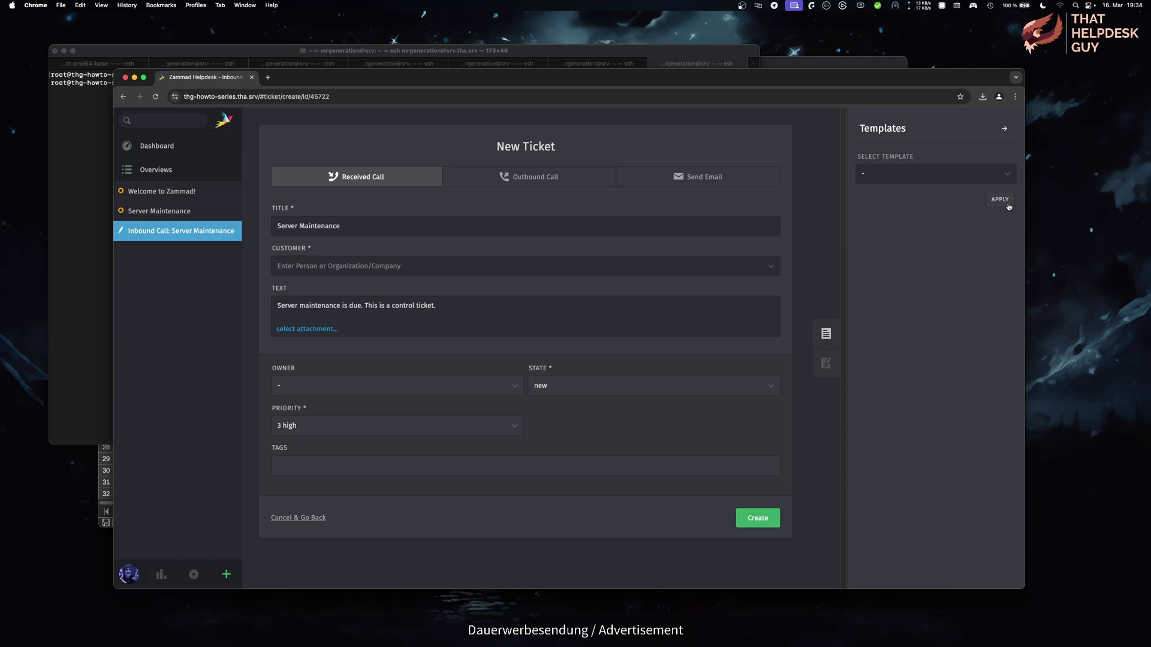
# Set the new ticket's state to closed and assign the available agent as owner.
pyautogui.click(569, 386)
pyautogui.click(564, 376)
pyautogui.click(503, 386)
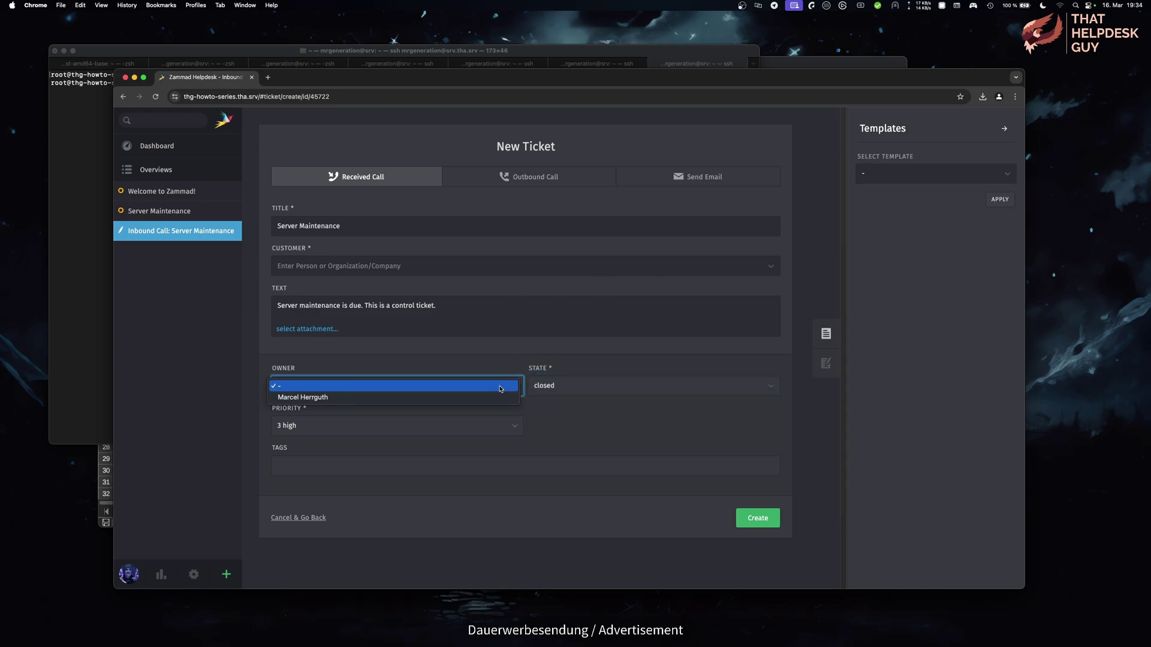
pyautogui.click(492, 398)
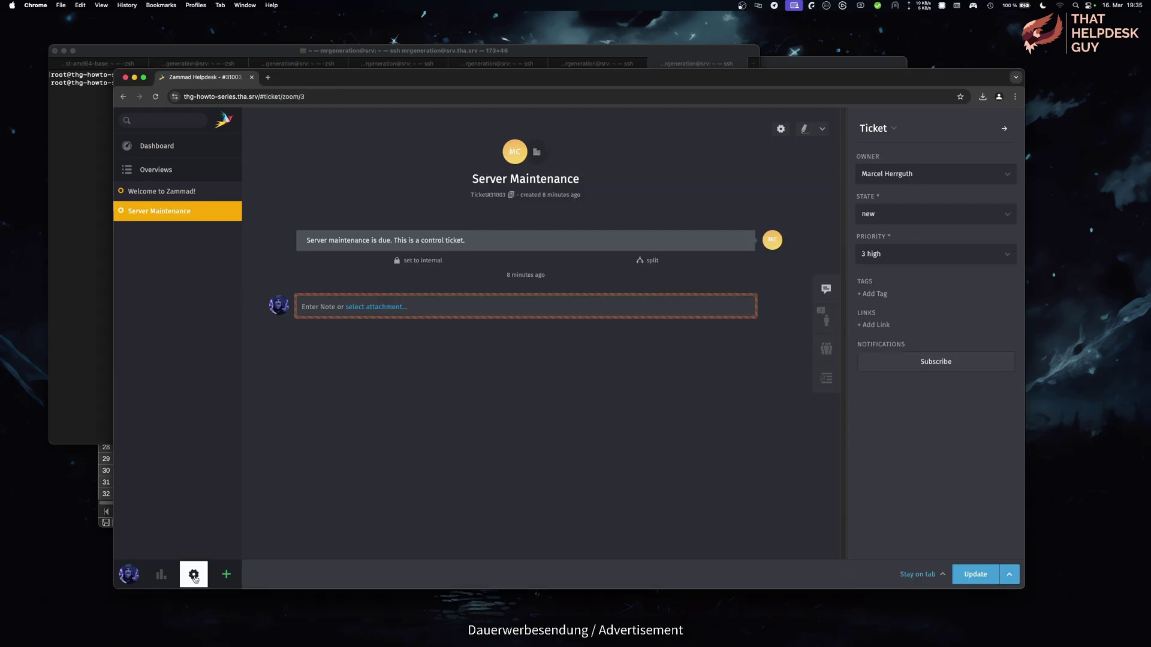
# Start a new ticket for the Zammad Foundation contact and apply the "Monthly Server Maintenance for customers" template to it.
pyautogui.click(226, 575)
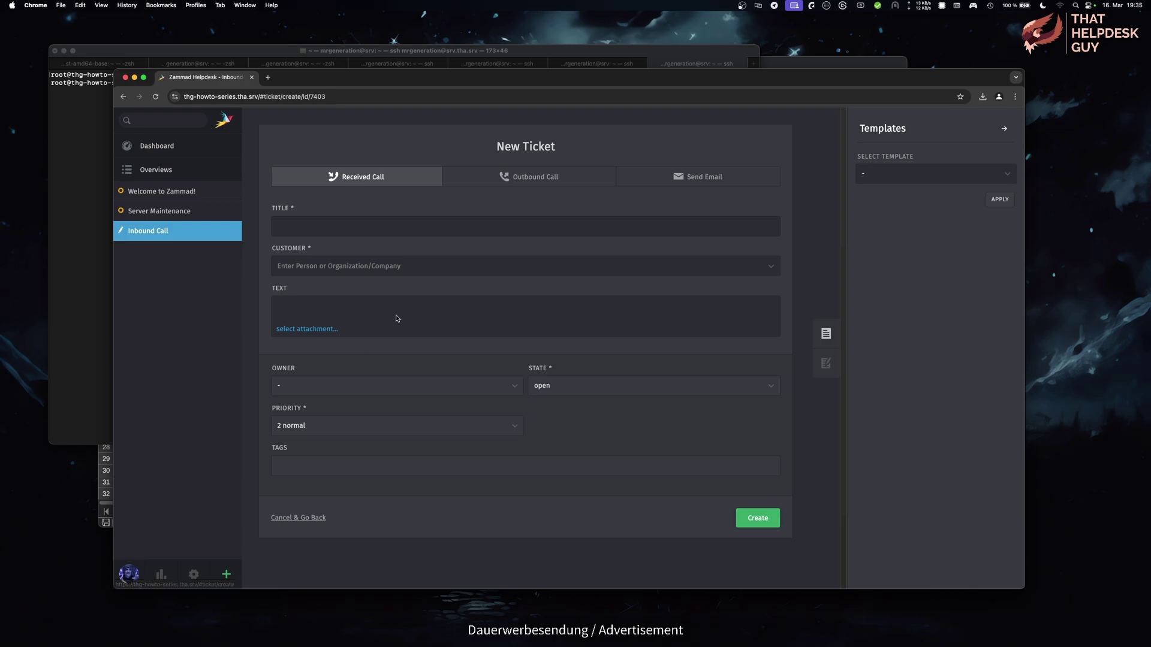
pyautogui.click(688, 271)
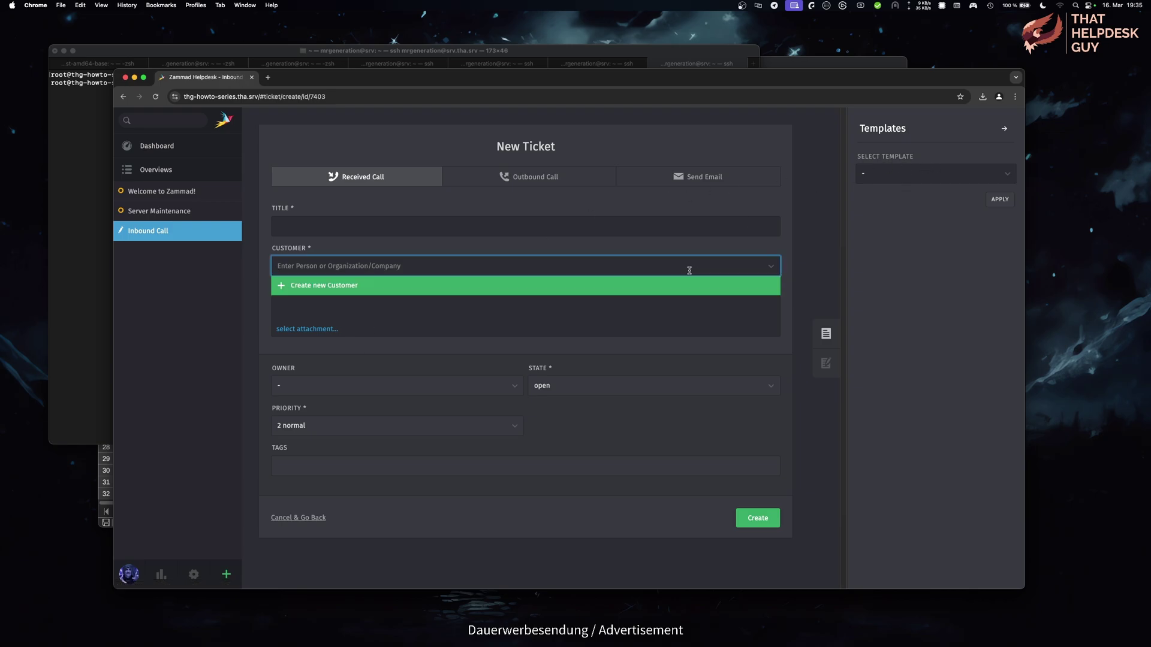
pyautogui.write('nicol')
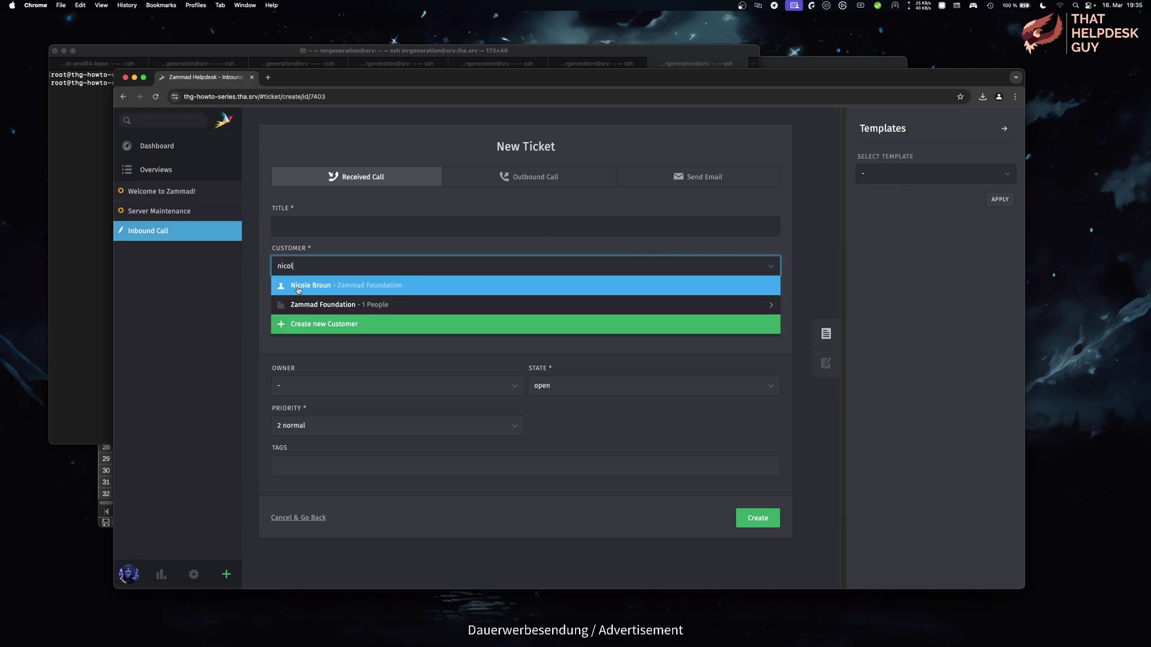
pyautogui.click(298, 287)
pyautogui.click(983, 177)
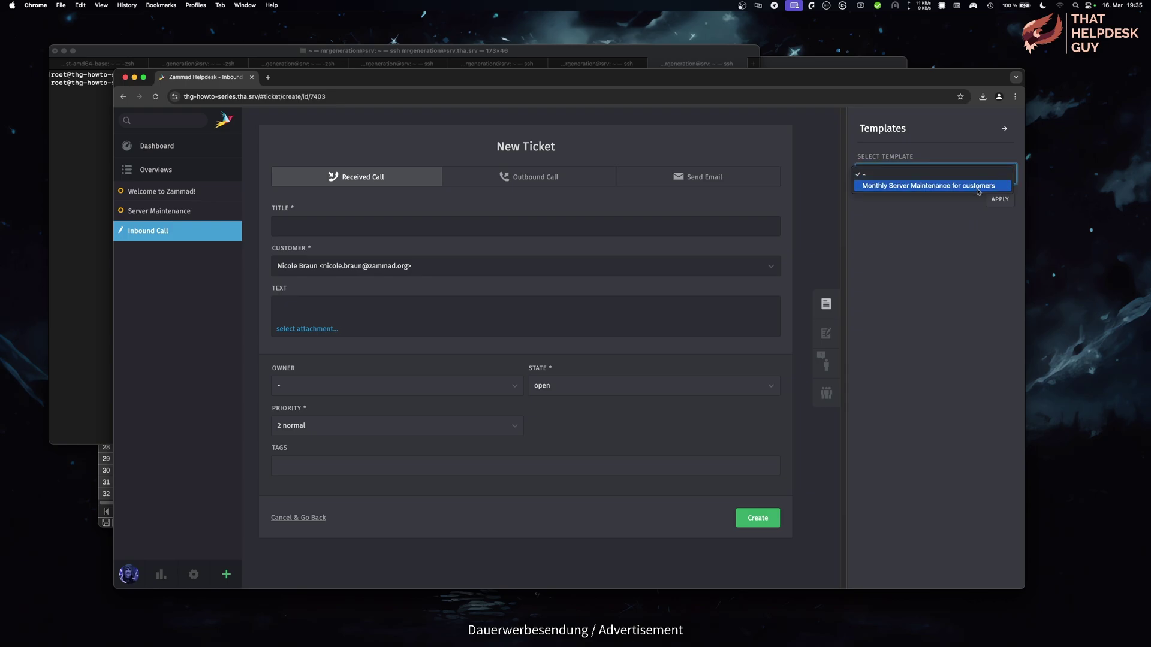
pyautogui.click(977, 187)
pyautogui.click(1000, 200)
# Insert the "dms" salutation text module above the template text of the ticket and select the dash in place of the last name.
pyautogui.click(536, 307)
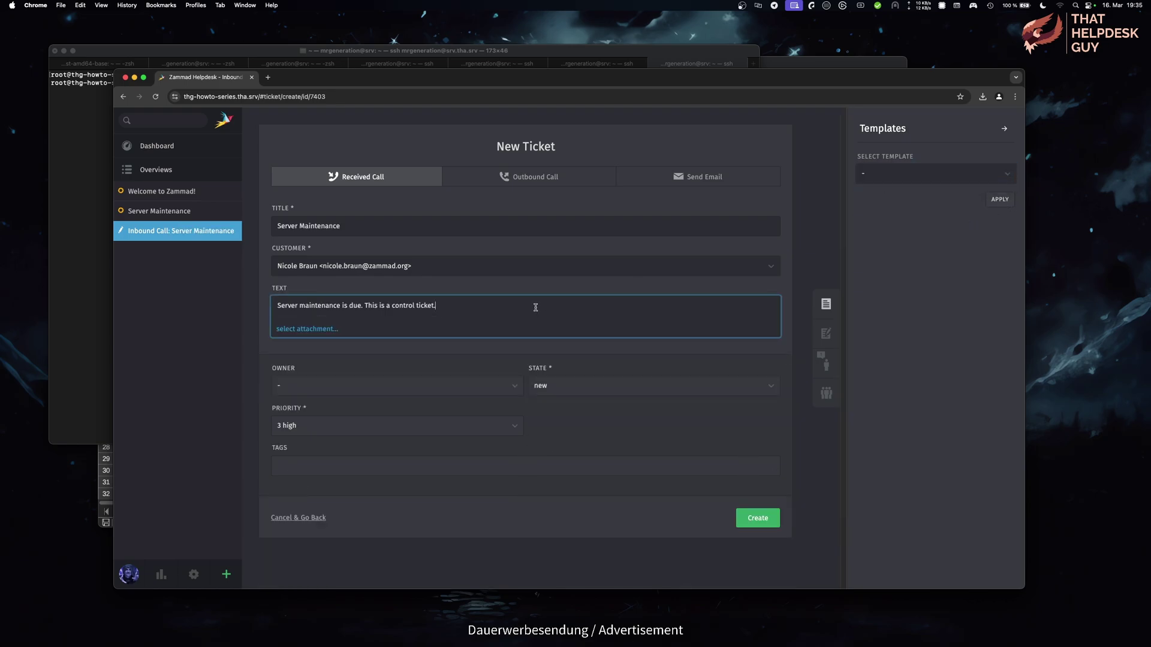
pyautogui.press('super+Left')
pyautogui.press('Return')
pyautogui.press('Return')
pyautogui.press('Up')
pyautogui.press('Up')
pyautogui.write('::')
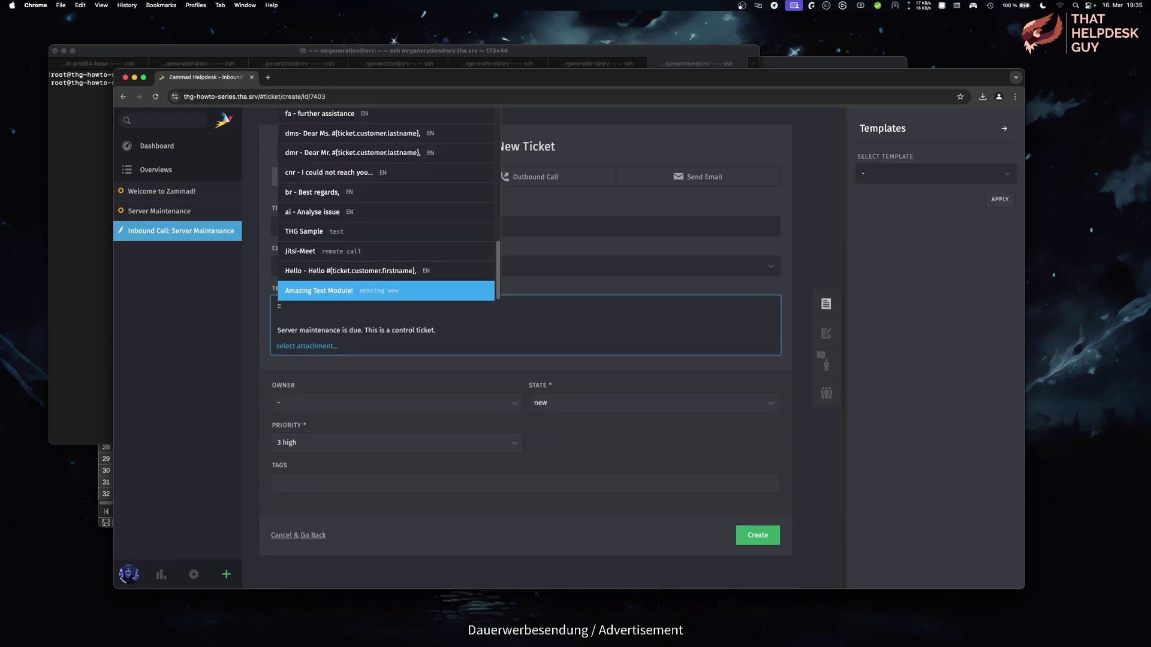
pyautogui.write('dms')
pyautogui.press('Return')
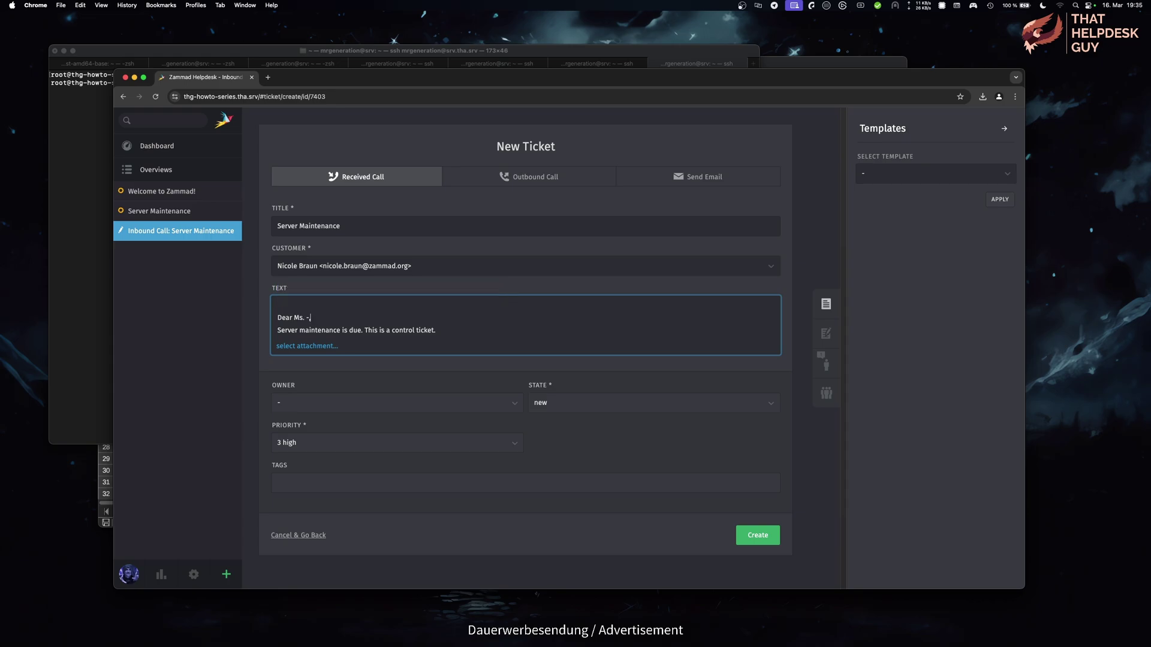
pyautogui.press('Left')
pyautogui.hotkey('shift', 'Left')
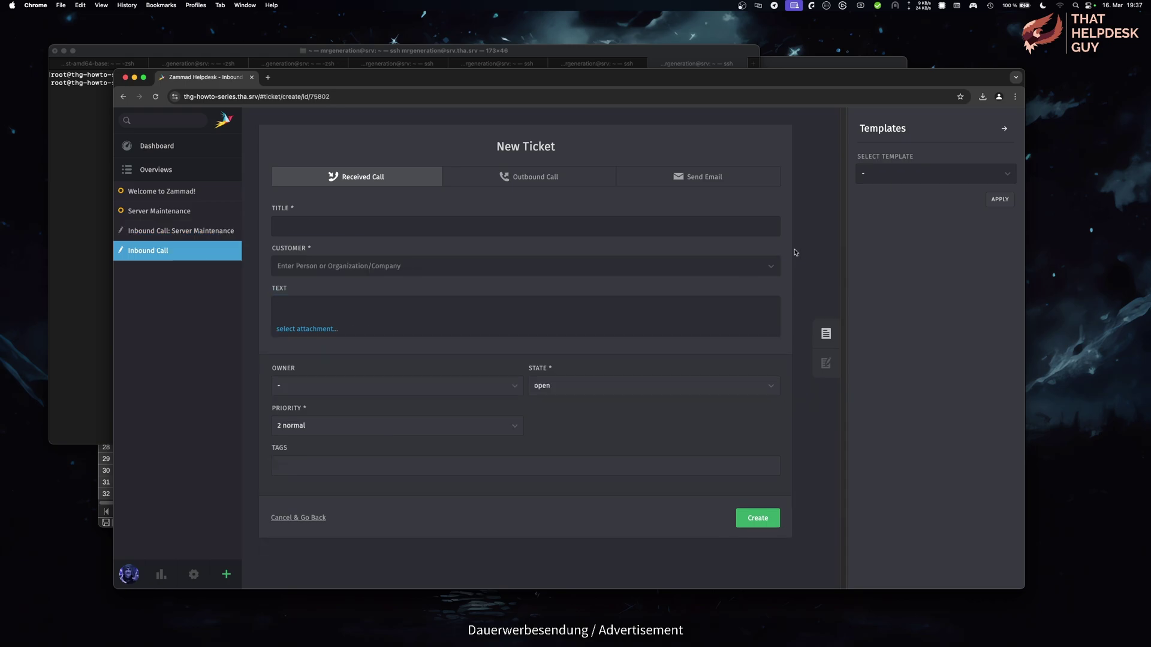
# Apply the "Monthly Server Maintenance for customers" template to another new ticket, and choose the Zammad Foundation contact as its customer.
pyautogui.click(975, 175)
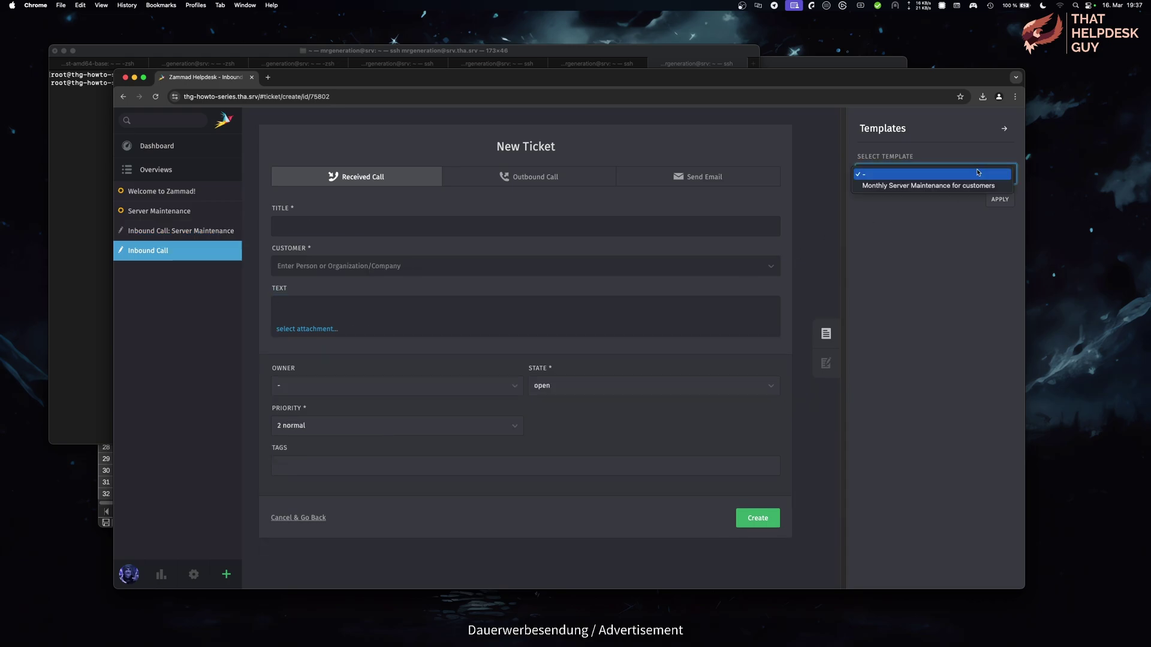
pyautogui.click(989, 199)
pyautogui.click(485, 265)
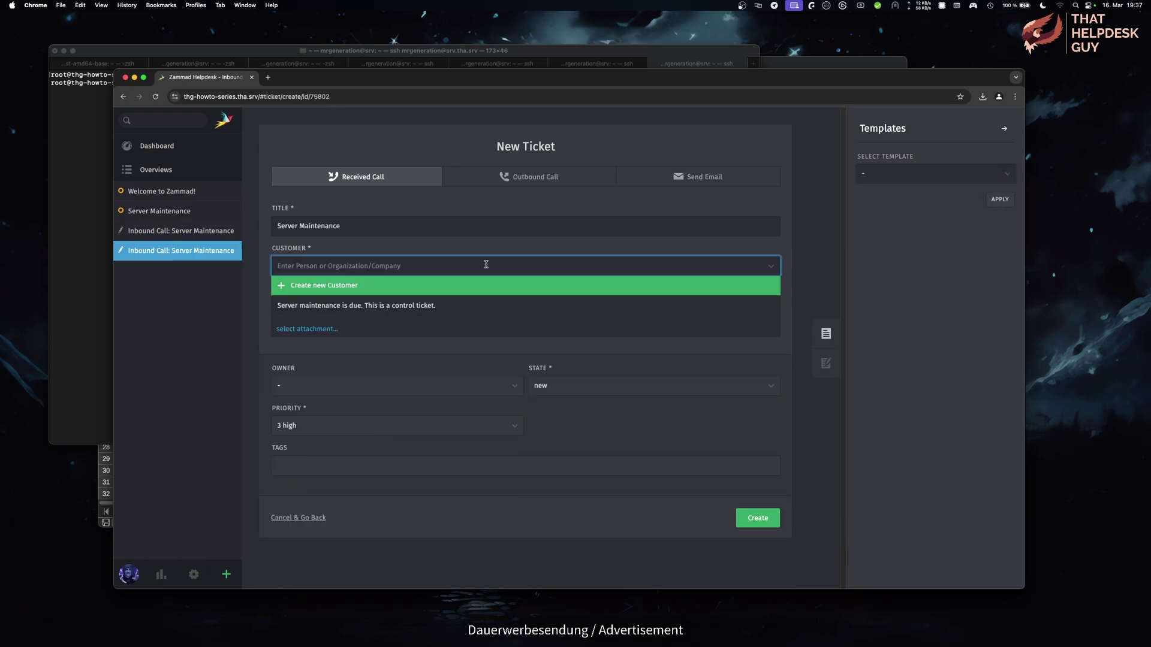
pyautogui.write('bra')
pyautogui.click(333, 286)
# Insert the "dms" salutation text module above the ticket text, separated by a blank line, and highlight the filled-in last name.
pyautogui.click(409, 305)
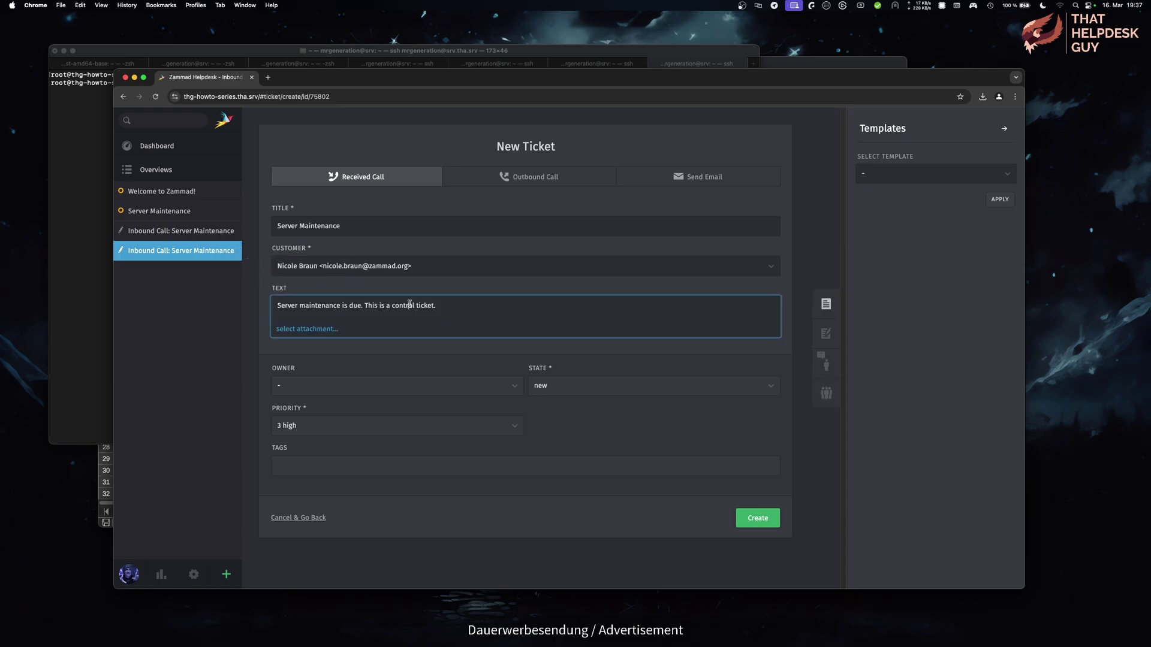
pyautogui.press('Return')
pyautogui.press('Return')
pyautogui.press('Up')
pyautogui.press('Up')
pyautogui.write('::dea')
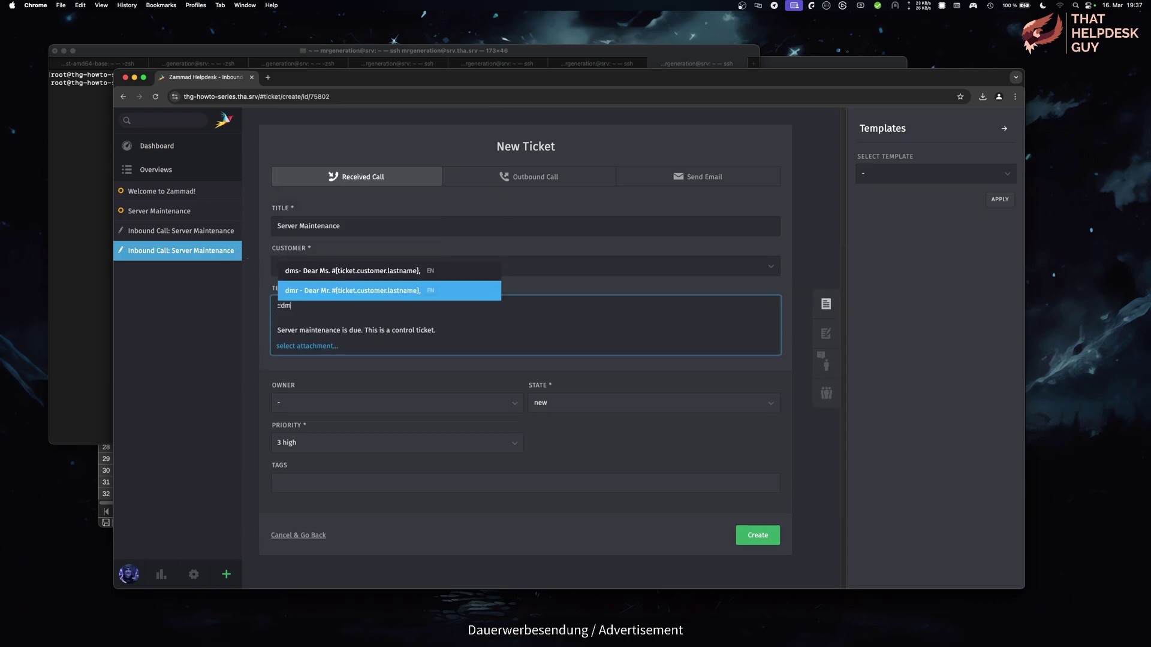
pyautogui.press('Return')
pyautogui.press('BackSpace')
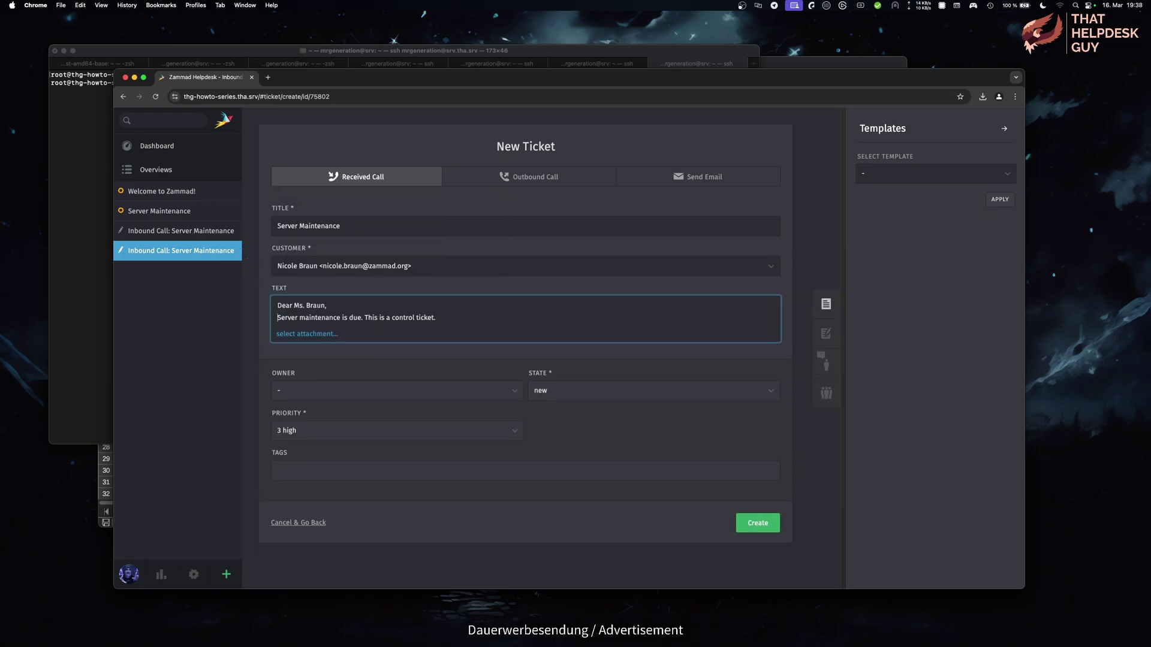
pyautogui.press('Down')
pyautogui.press('Return')
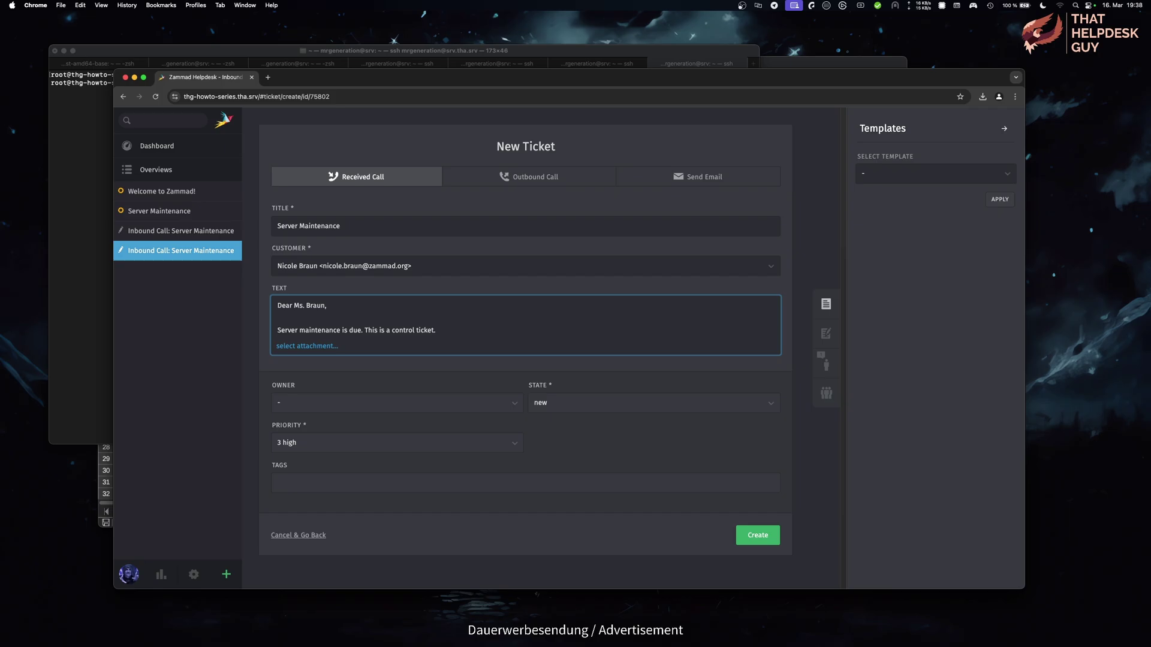
pyautogui.doubleClick(312, 306)
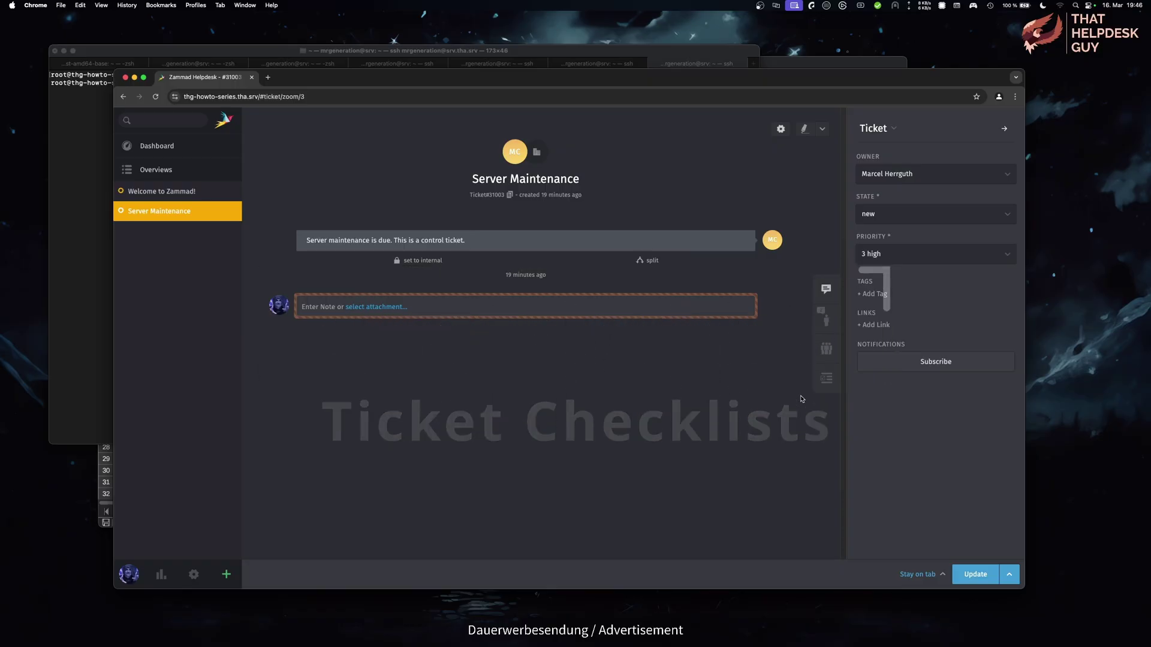
# Add a checklist to the Server Maintenance ticket from the "Server Maintenance" checklist template.
pyautogui.click(826, 383)
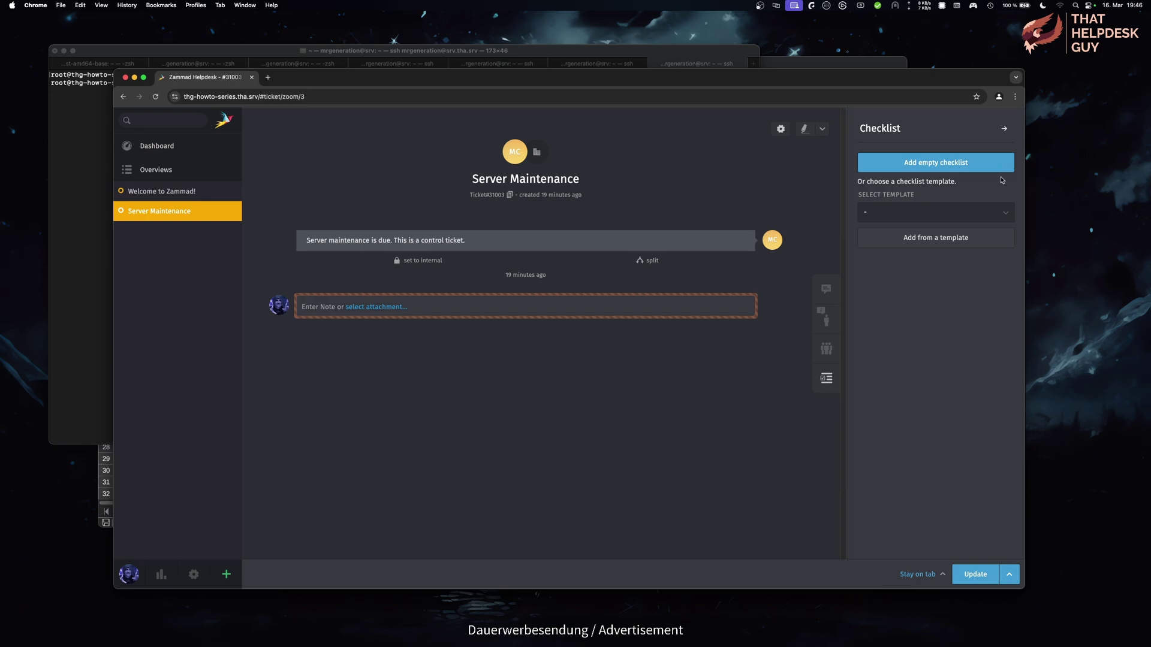
pyautogui.click(1009, 213)
pyautogui.click(959, 224)
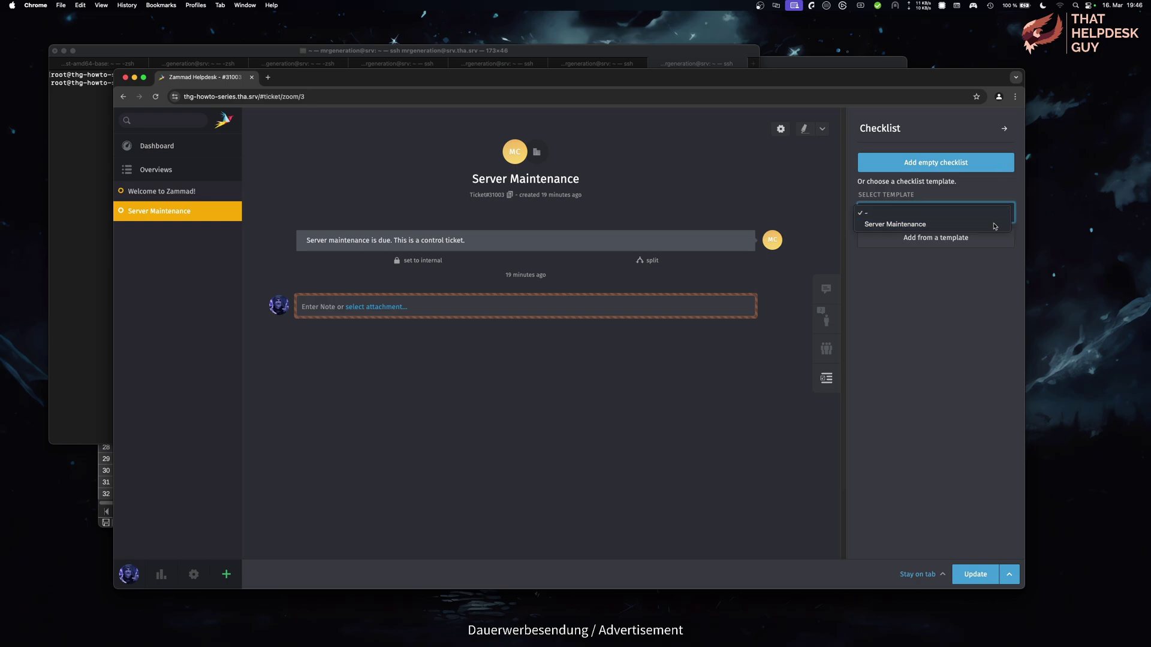
pyautogui.click(959, 245)
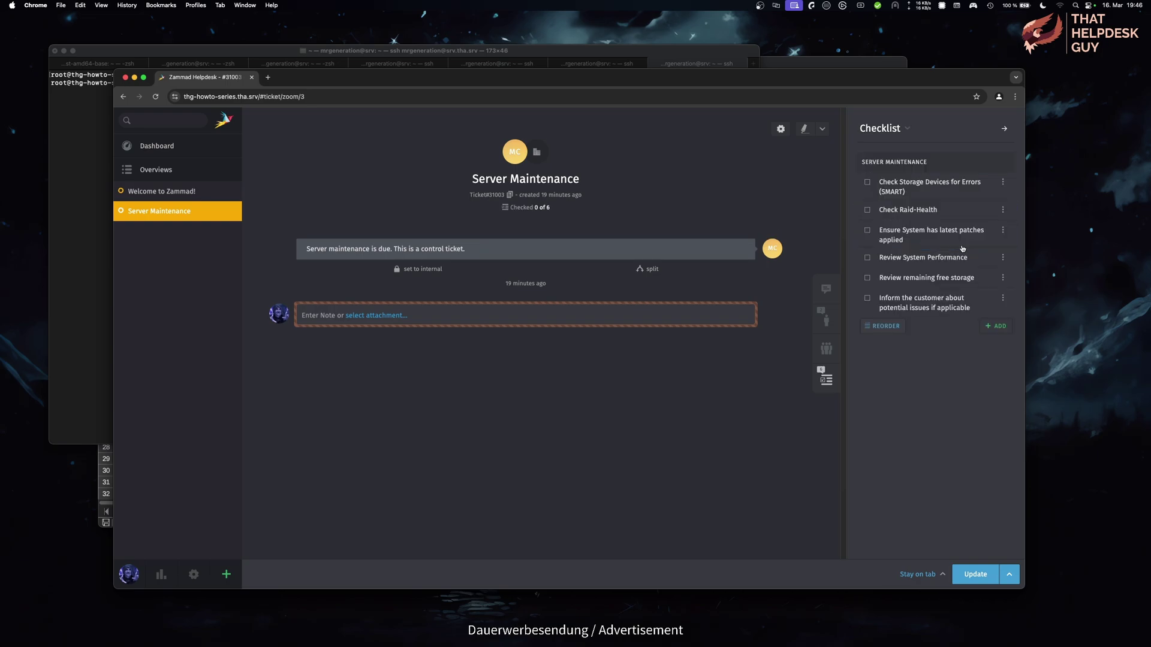
# Add the item "Demand world domination" to the ticket's checklist.
pyautogui.click(995, 327)
pyautogui.write('Demand world dominatrio')
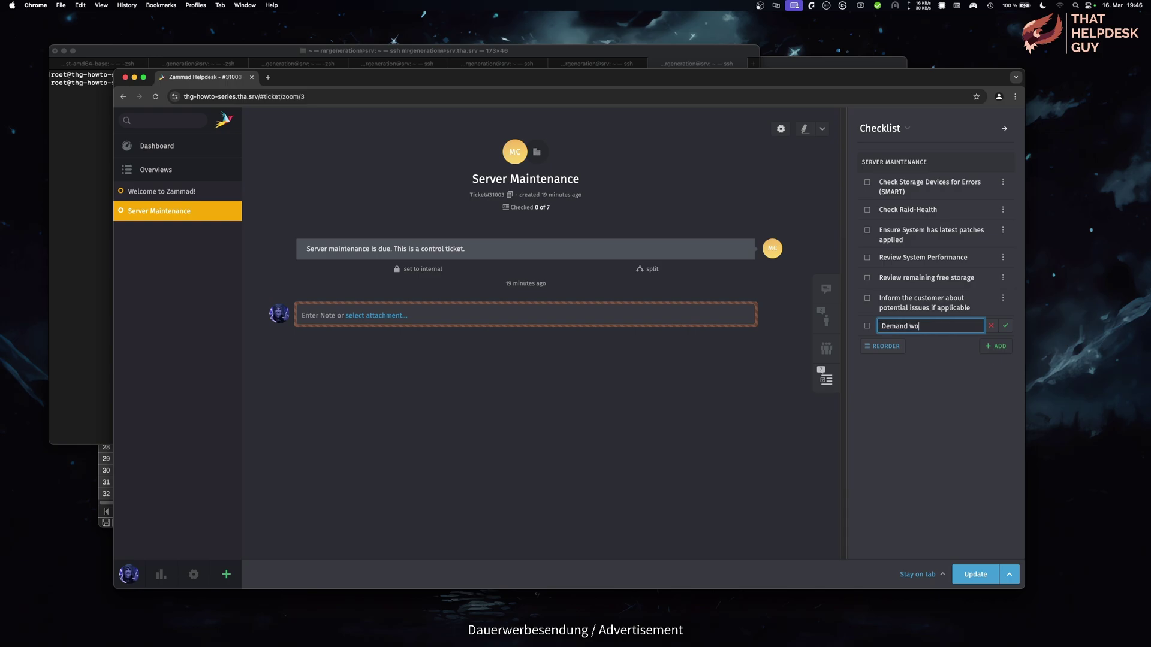
pyautogui.press('BackSpace')
pyautogui.press('BackSpace')
pyautogui.press('BackSpace')
pyautogui.write('ion')
pyautogui.press('Return')
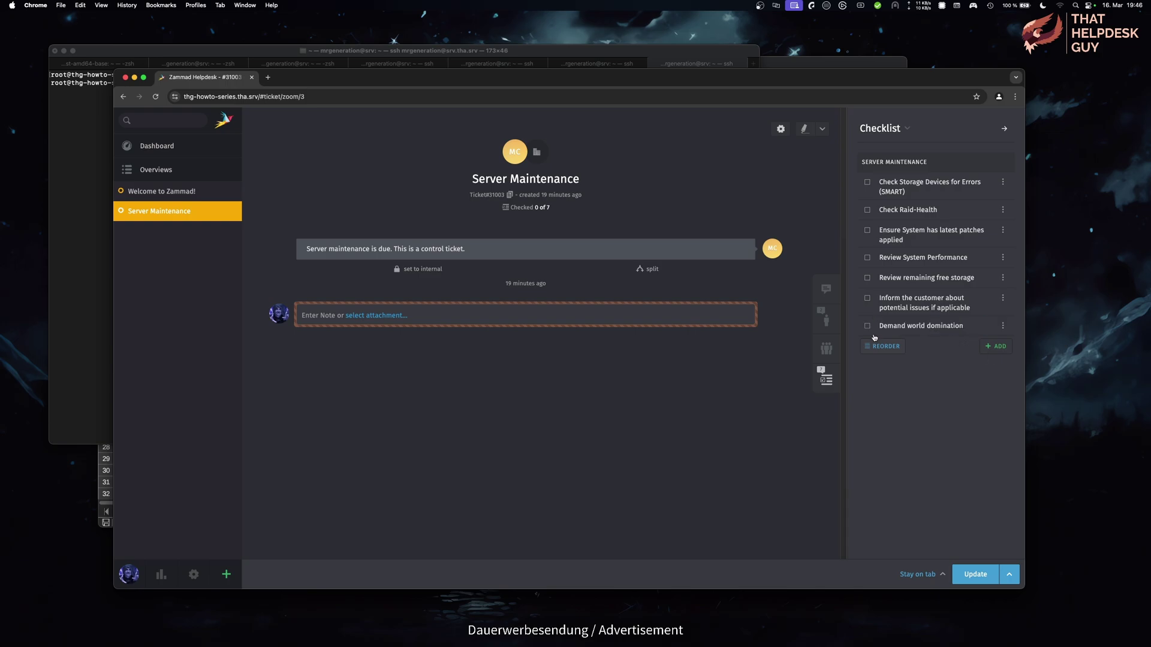
# Reorder the checklist so that "Demand world domination" is the first item, and save the order.
pyautogui.click(883, 346)
pyautogui.moveTo(867, 325); pyautogui.dragTo(867, 186)
pyautogui.click(998, 345)
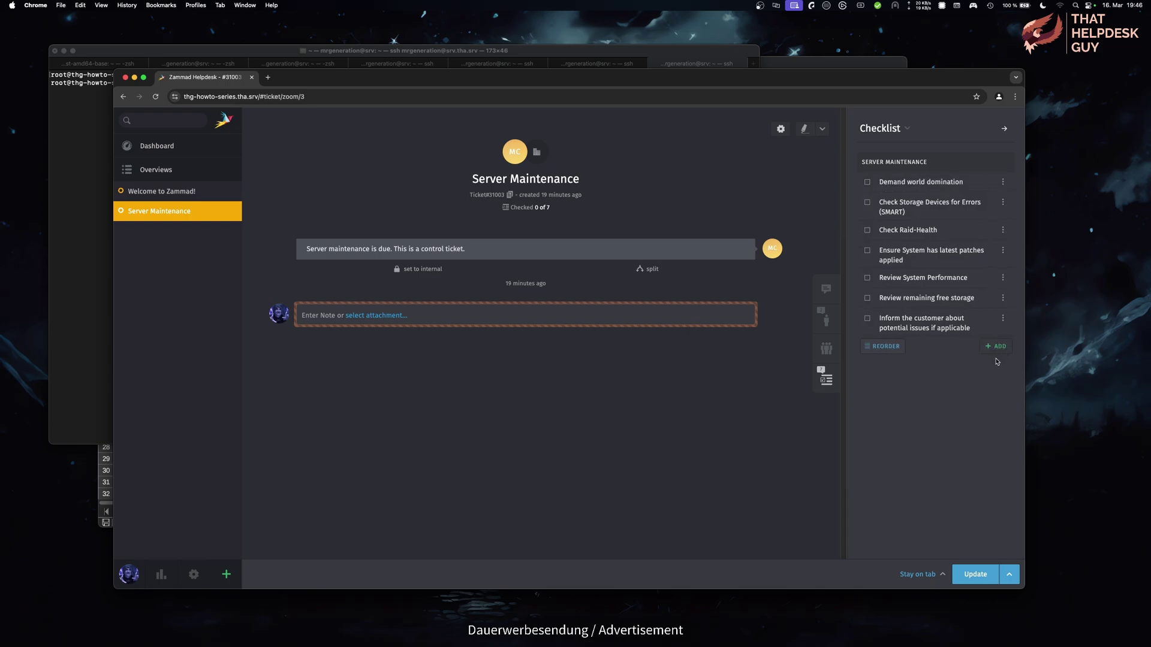
# Add the checklist item "Ticket#31003" to reference that ticket from the checklist.
pyautogui.click(995, 346)
pyautogui.write('Tic')
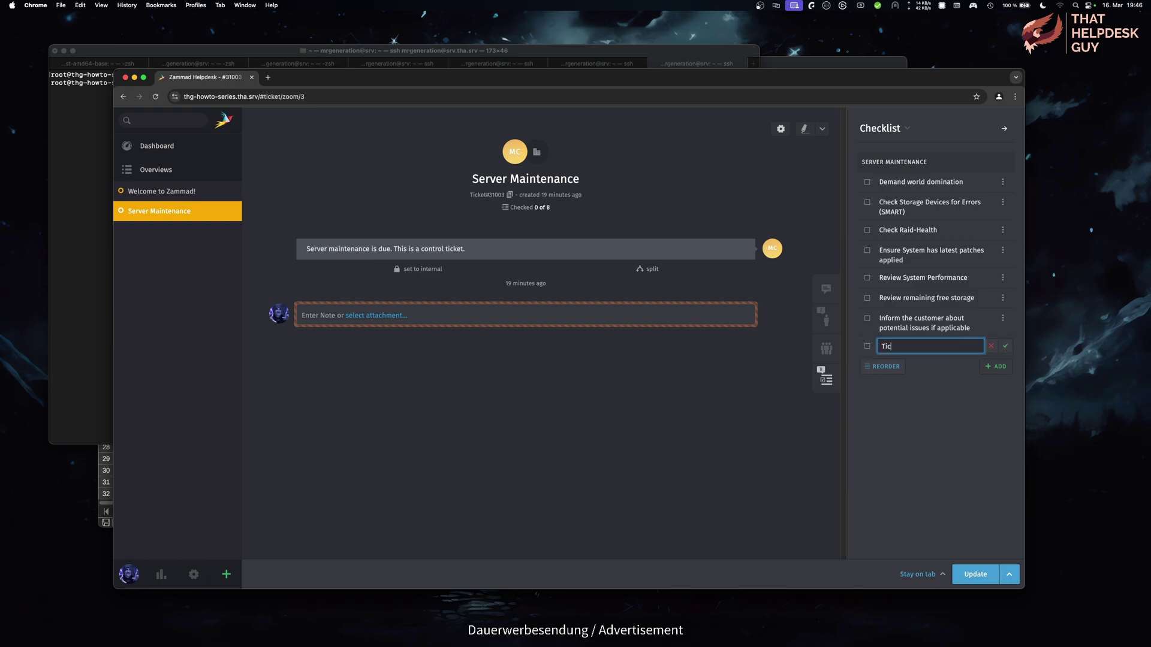
pyautogui.write('ket#31003')
pyautogui.press('Return')
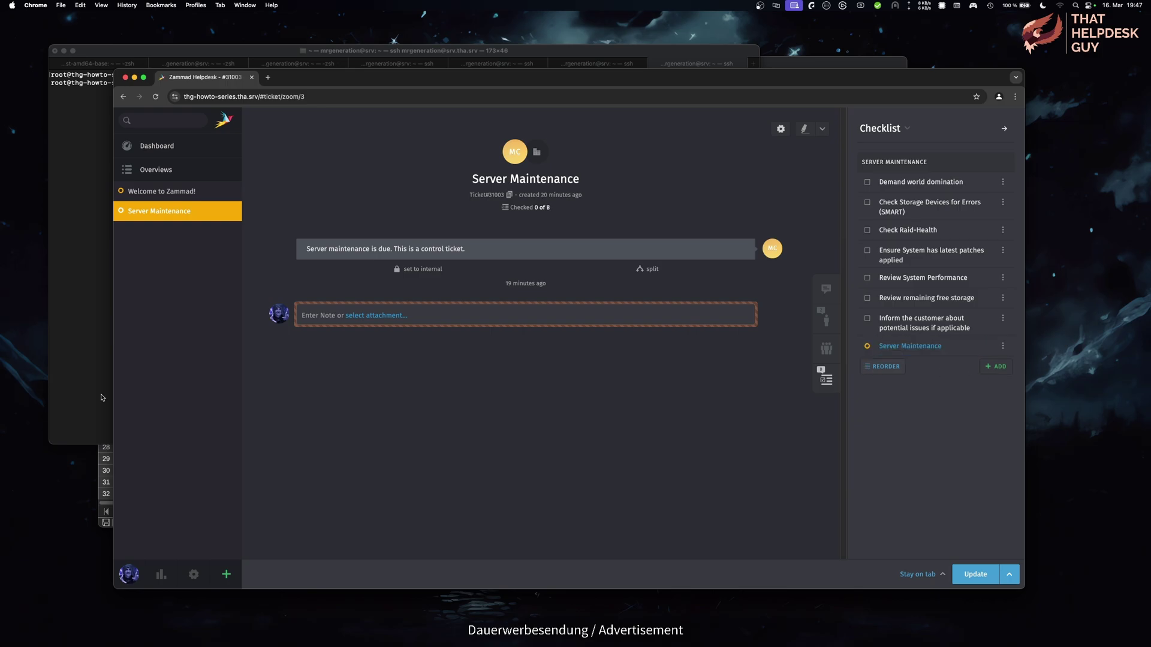
# Look at the new ticket form's sidebar and the actions available for the Server Maintenance ticket.
pyautogui.click(226, 574)
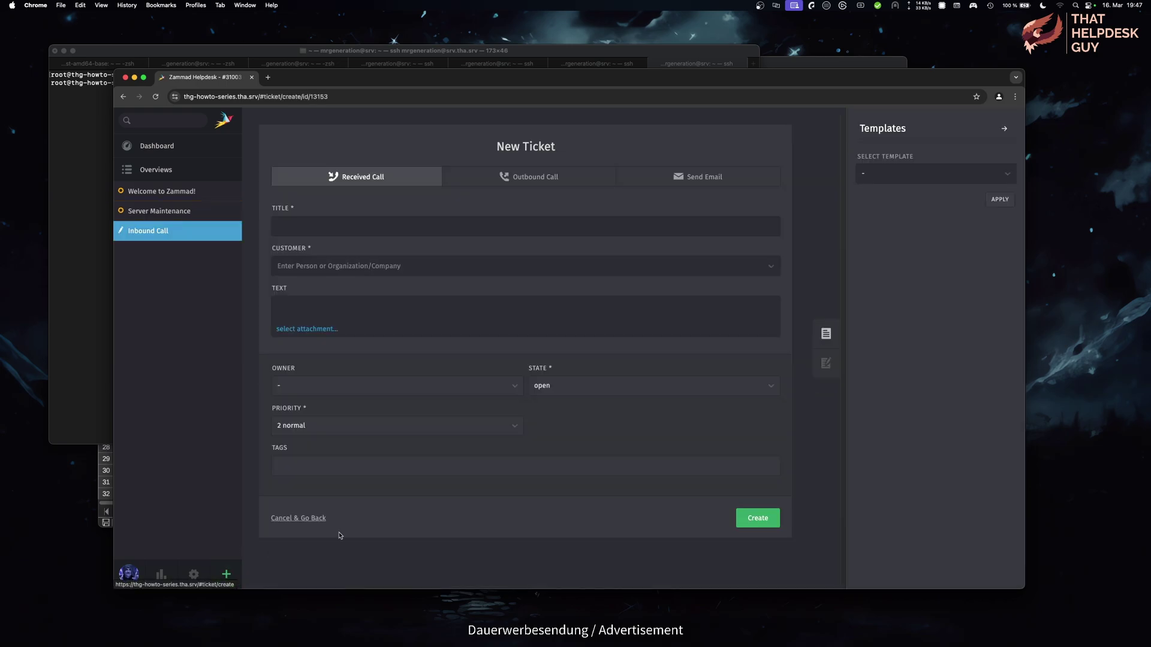
pyautogui.click(823, 364)
pyautogui.click(825, 339)
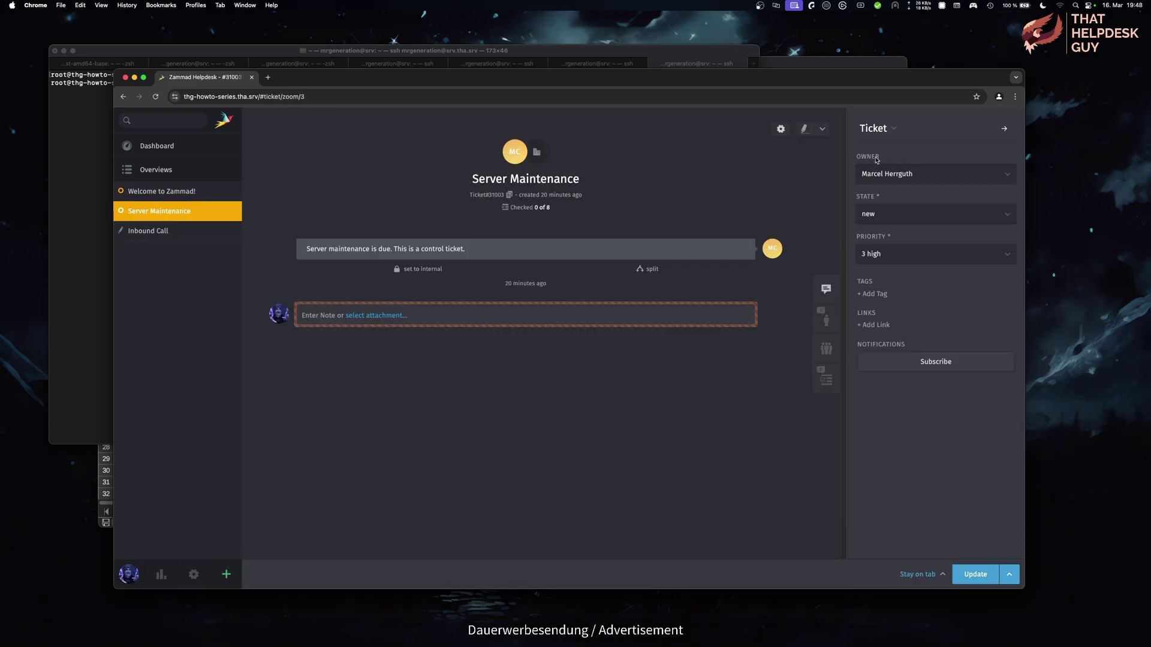
pyautogui.click(875, 128)
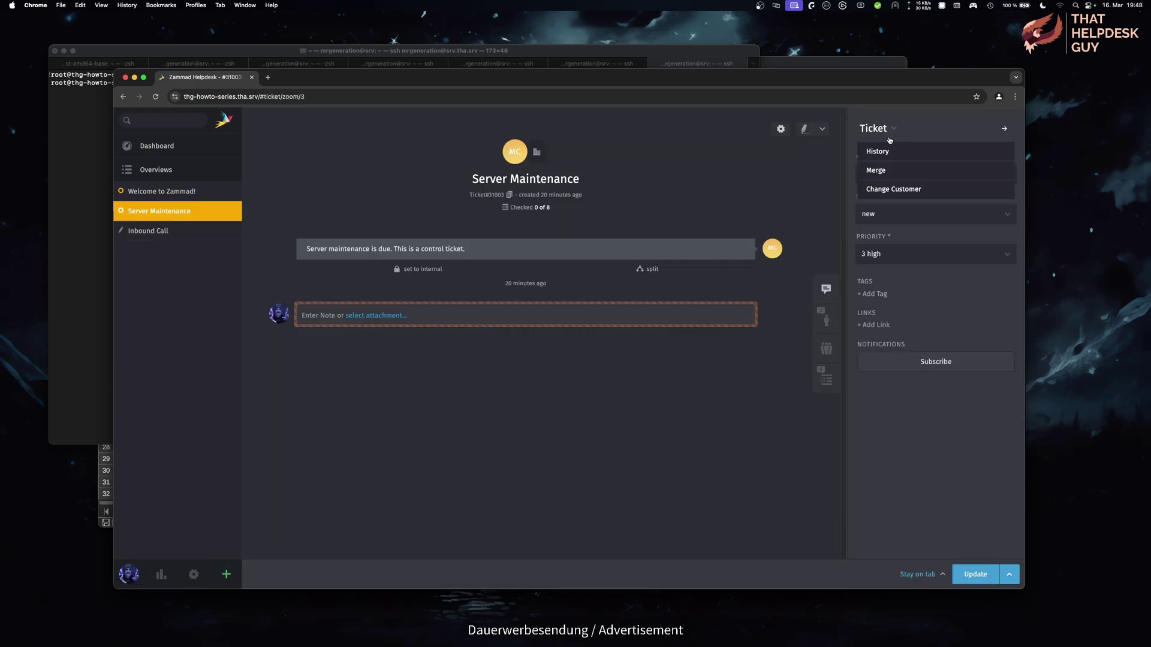
pyautogui.click(931, 161)
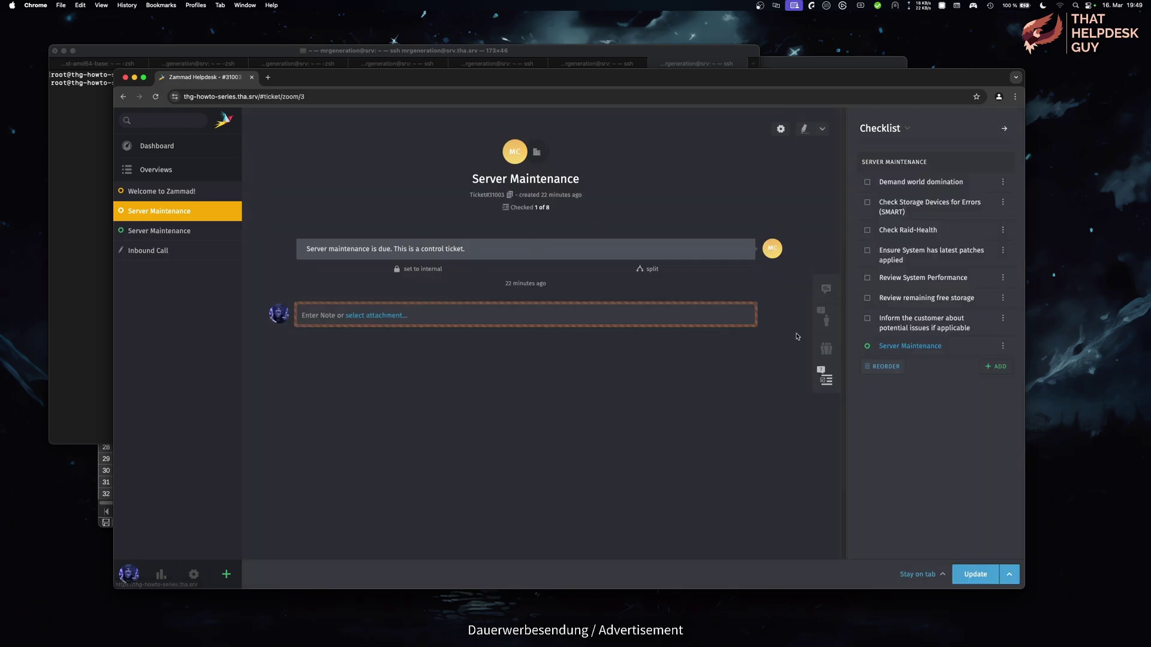
# Check off the storage device, Raid-Health, latest patches, system performance and remaining free storage items in the ticket's checklist.
pyautogui.click(867, 202)
pyautogui.click(868, 230)
pyautogui.click(867, 251)
pyautogui.click(867, 277)
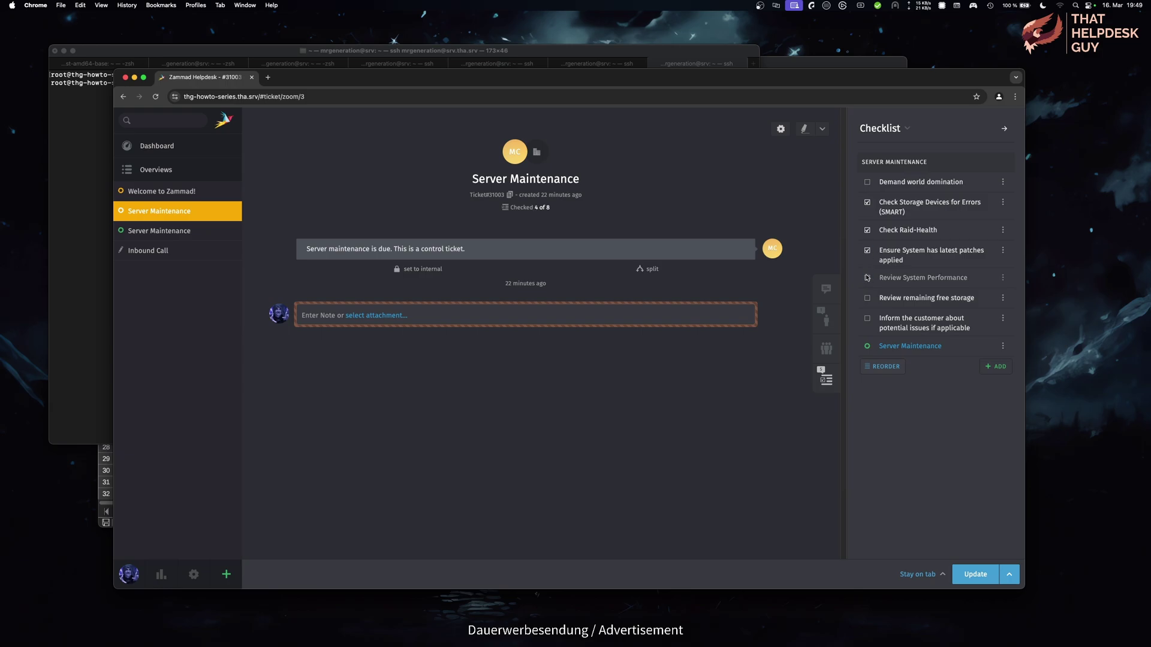
pyautogui.click(866, 300)
# Reorder the checklist with the linked Server Maintenance ticket first and "Demand world domination" before "Review remaining free storage", and save the order.
pyautogui.click(888, 368)
pyautogui.moveTo(870, 346); pyautogui.dragTo(867, 315)
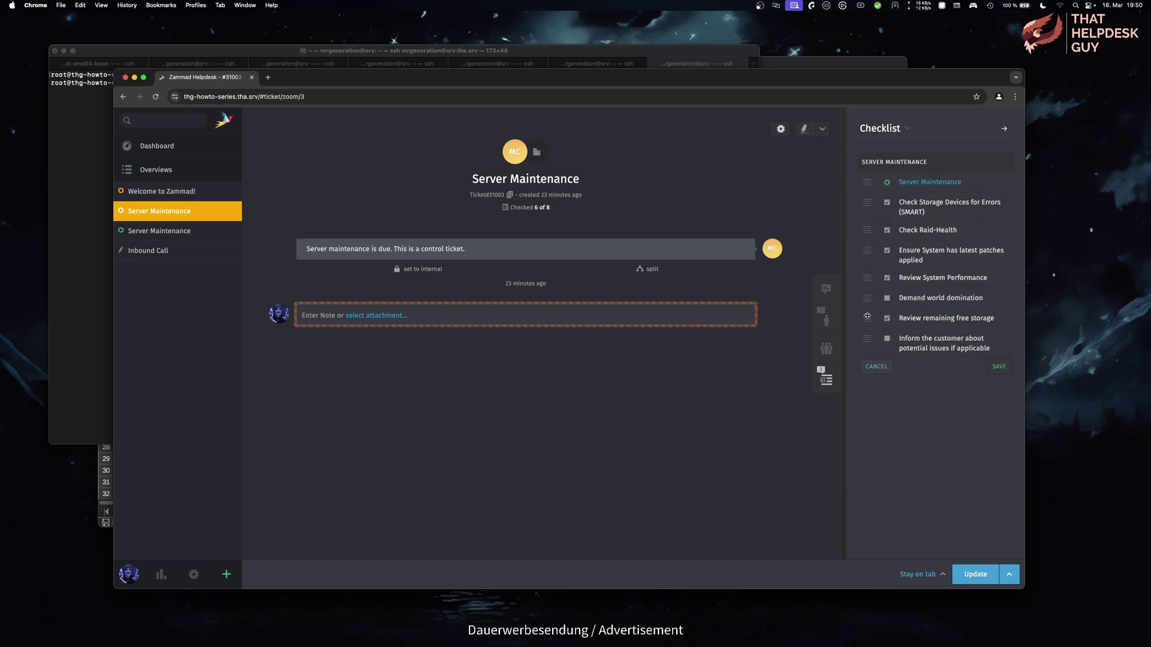
pyautogui.click(999, 367)
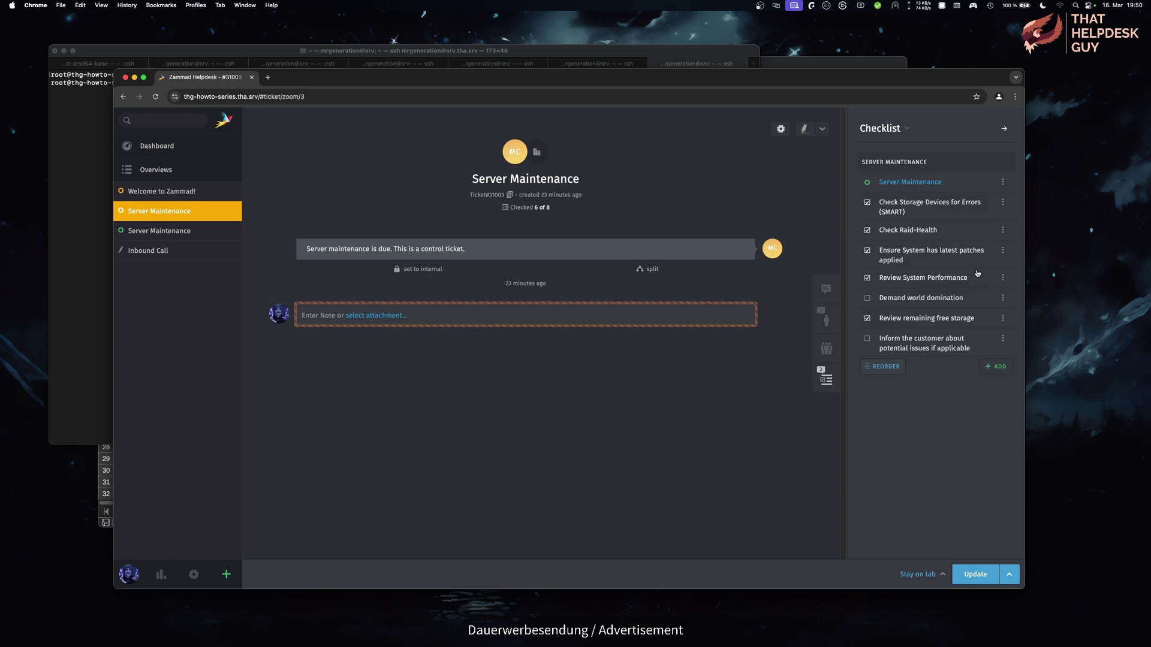
# Remove the linked Server Maintenance ticket from the checklist and confirm the deletion.
pyautogui.click(1003, 183)
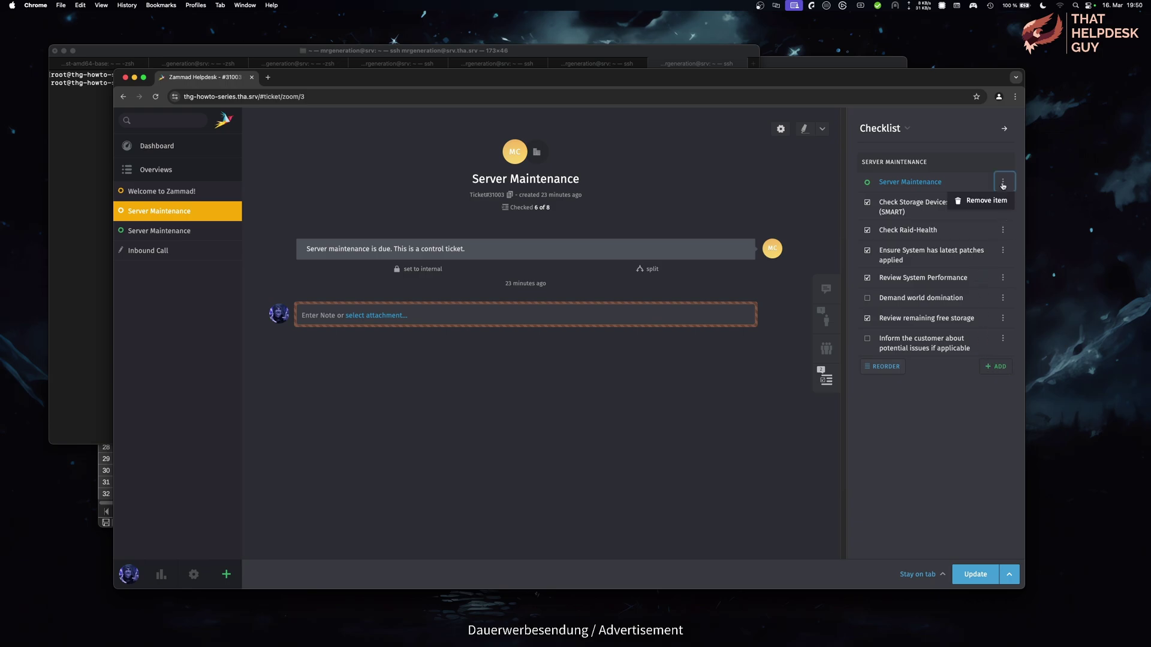
pyautogui.click(977, 196)
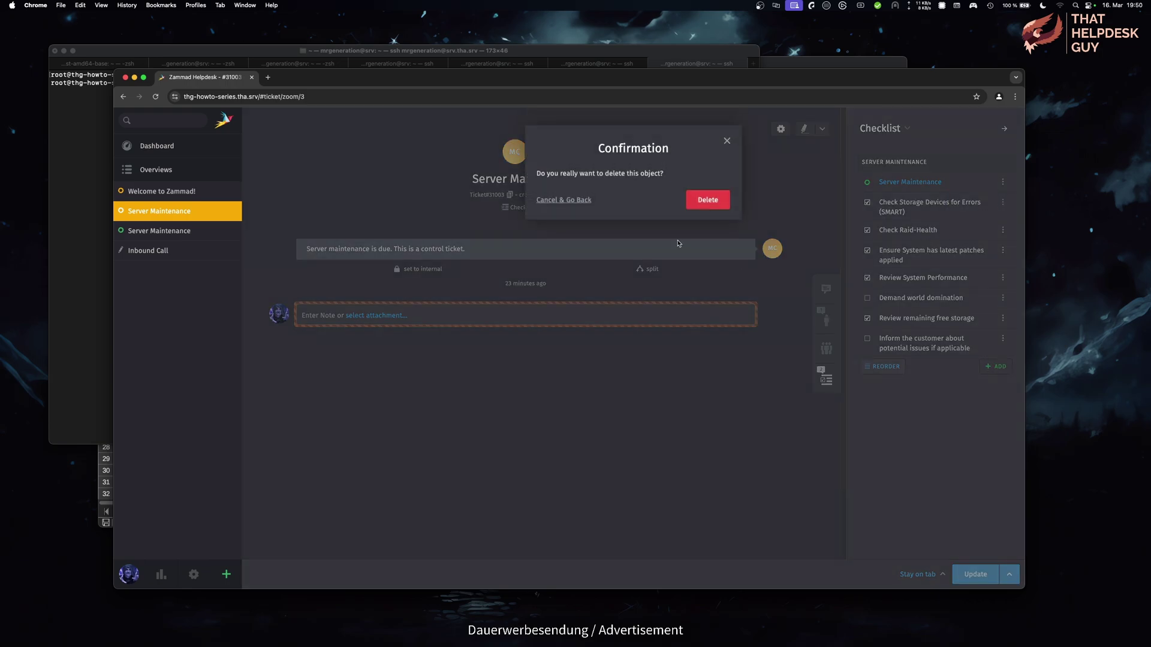
pyautogui.click(692, 204)
# Rename the checklist item "Demand world domination" to "Kindly ask for world domination".
pyautogui.click(1003, 278)
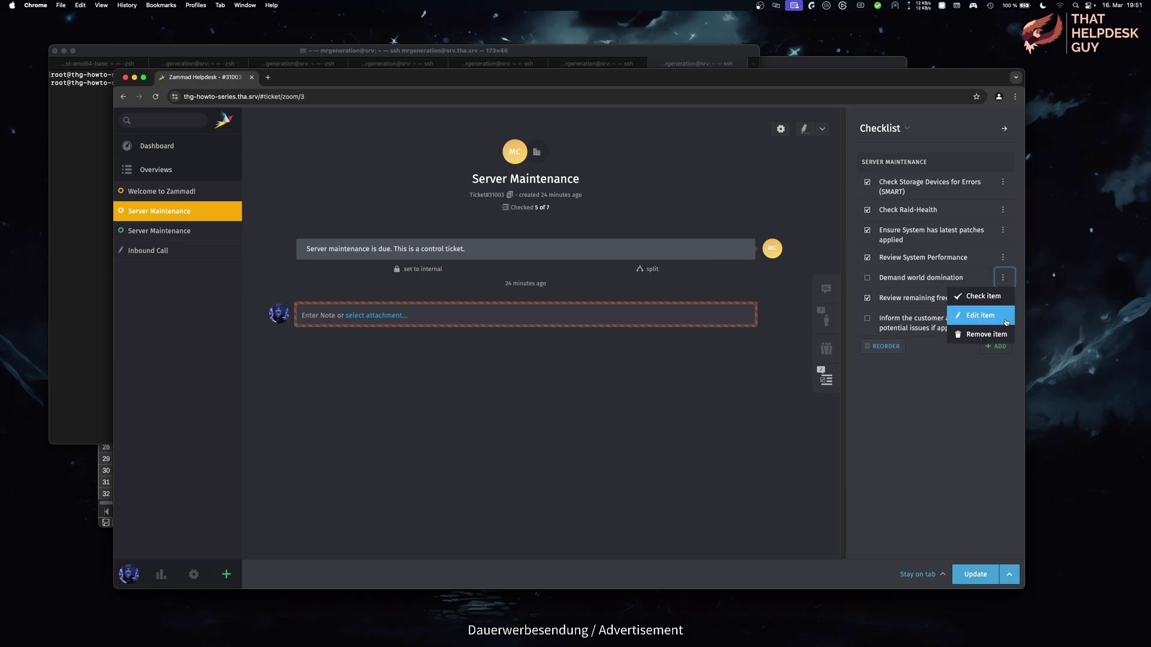
pyautogui.click(982, 316)
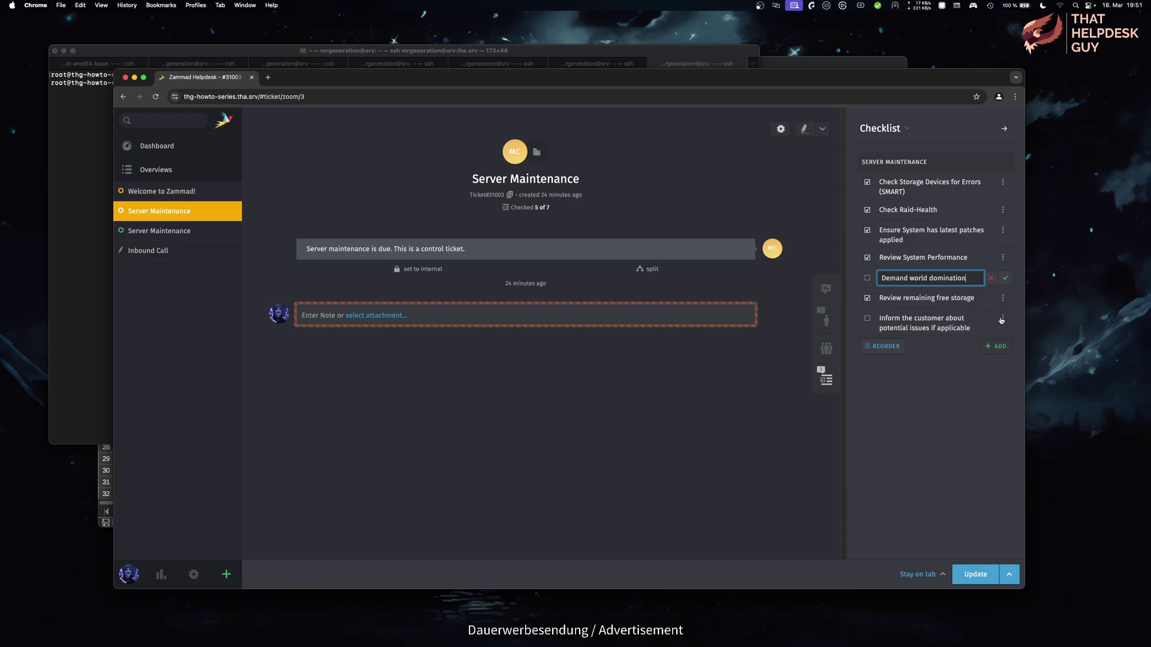
pyautogui.doubleClick(895, 278)
pyautogui.write('Kindly ask for')
pyautogui.click(1005, 277)
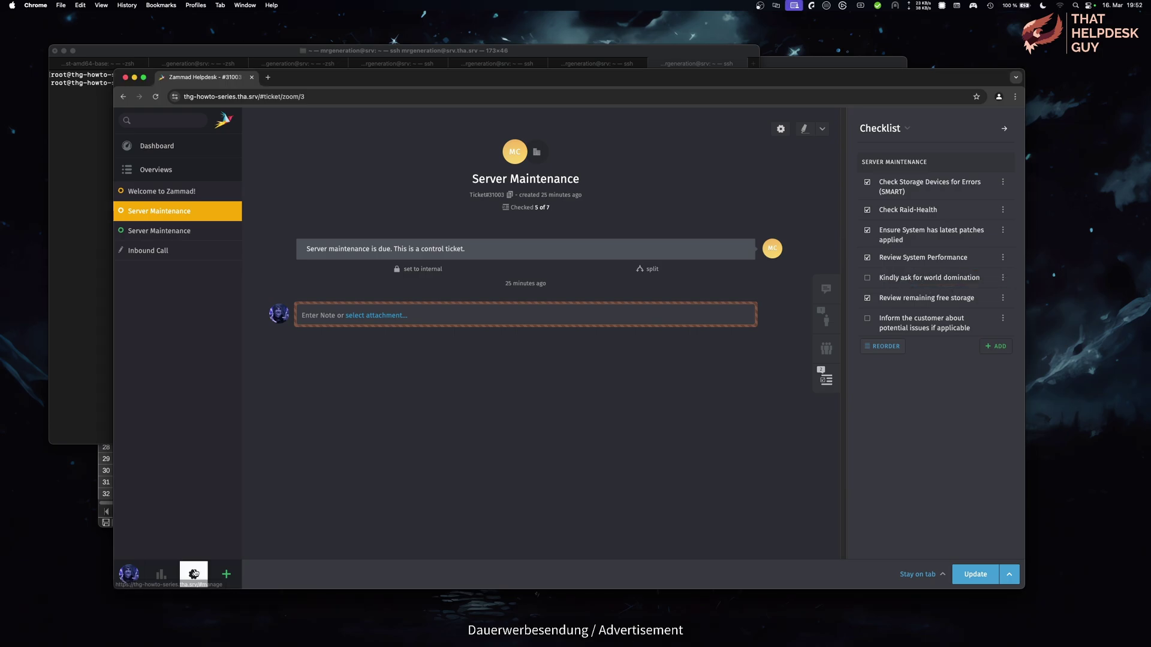
# Disable the Checklists feature in the admin settings and inspect the Server Maintenance ticket's sidebar.
pyautogui.click(192, 573)
pyautogui.click(405, 125)
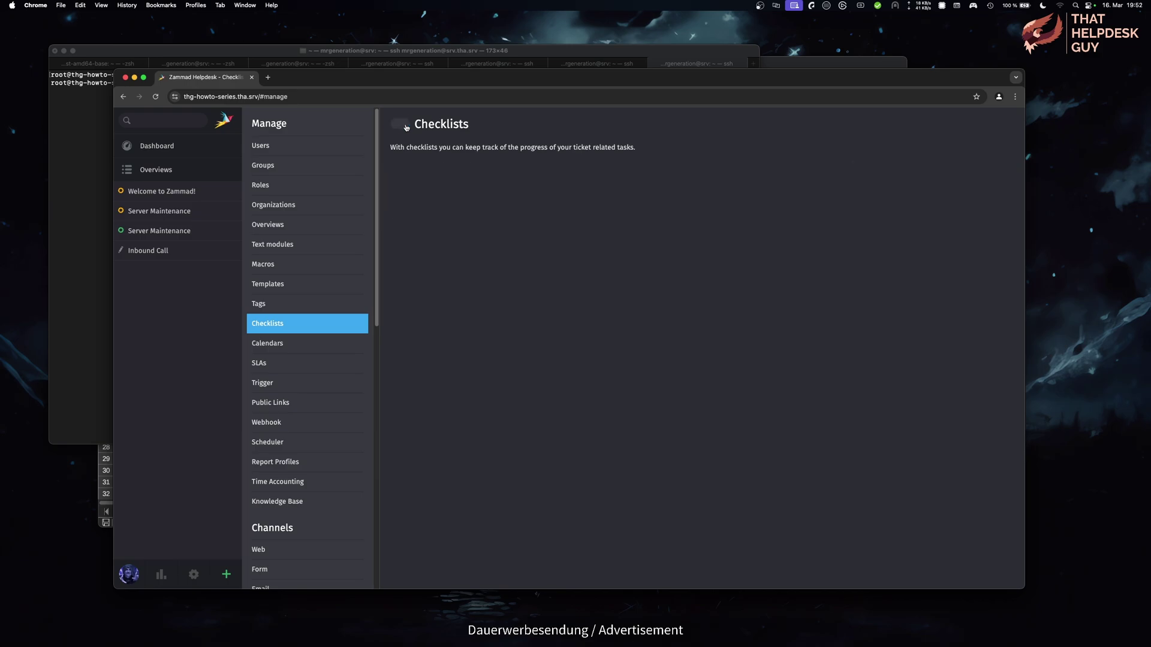
pyautogui.click(192, 211)
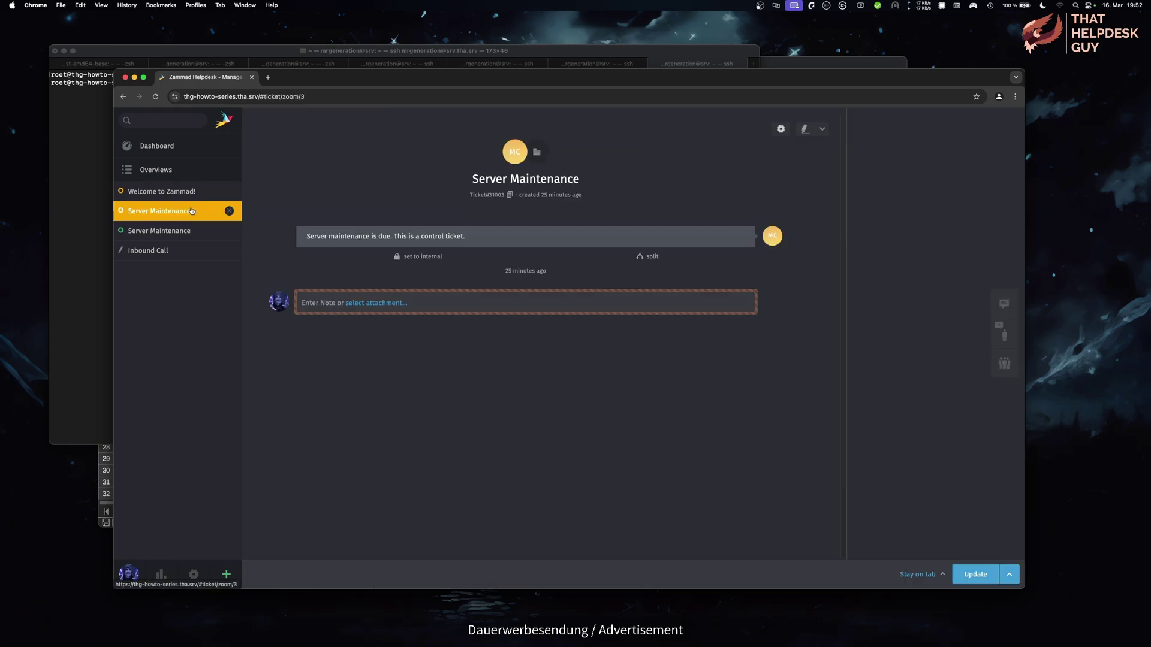
pyautogui.click(1002, 305)
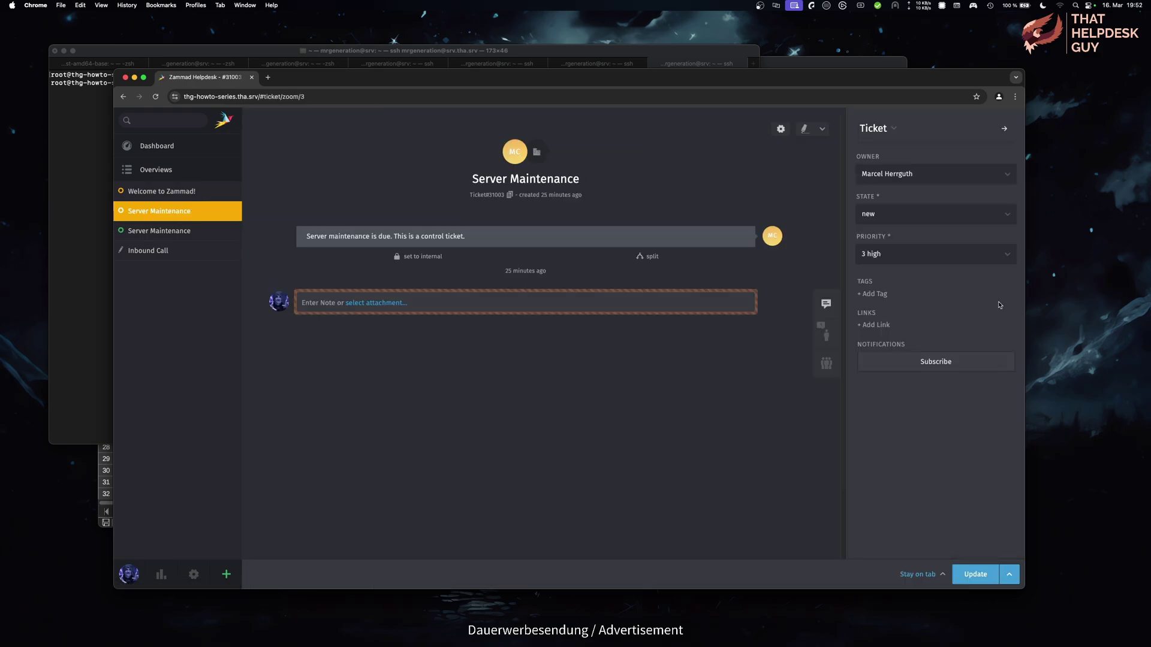
pyautogui.click(826, 362)
pyautogui.click(826, 304)
# Enable the Checklists feature again and reopen the checklist of the Server Maintenance ticket.
pyautogui.click(194, 574)
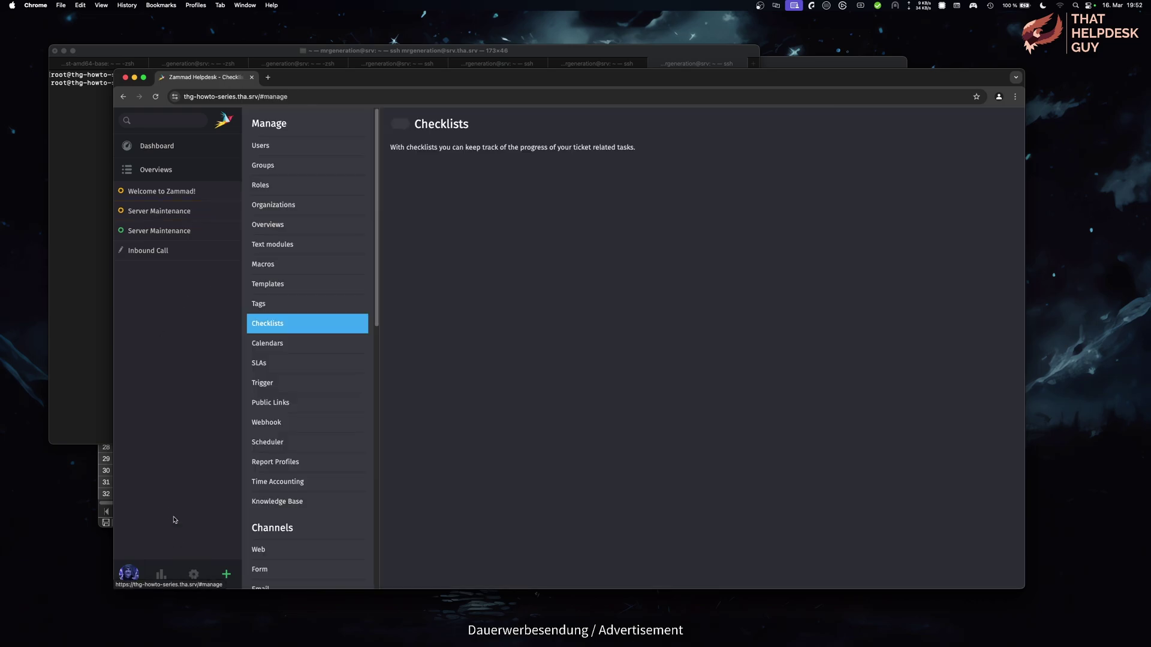
pyautogui.click(197, 211)
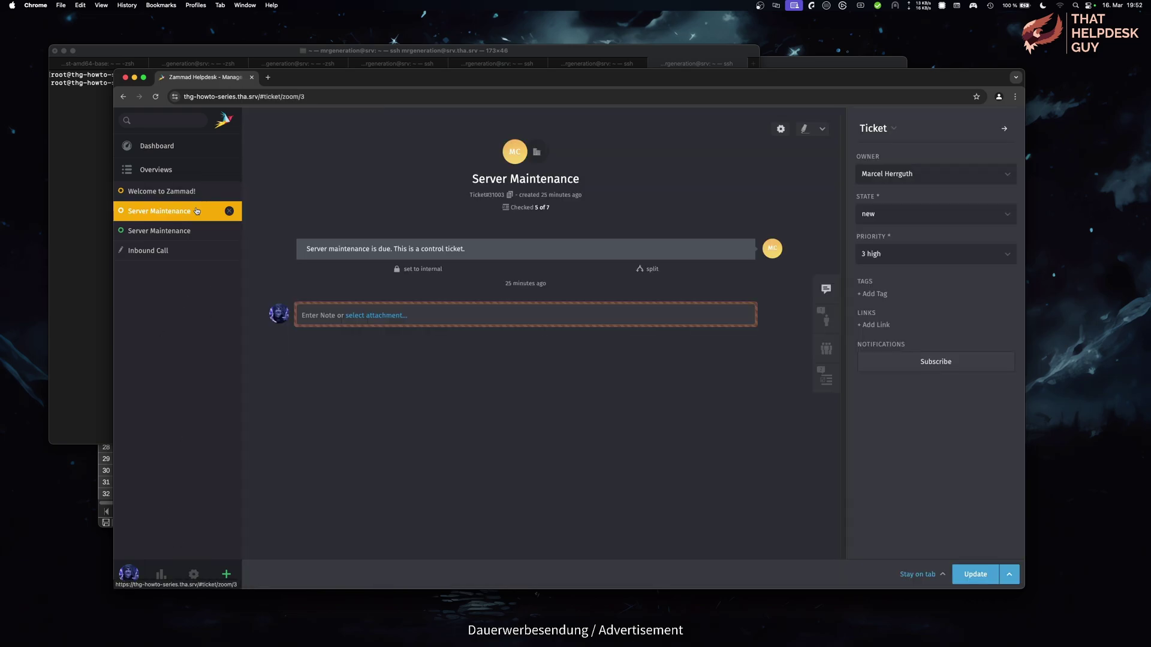
pyautogui.click(827, 380)
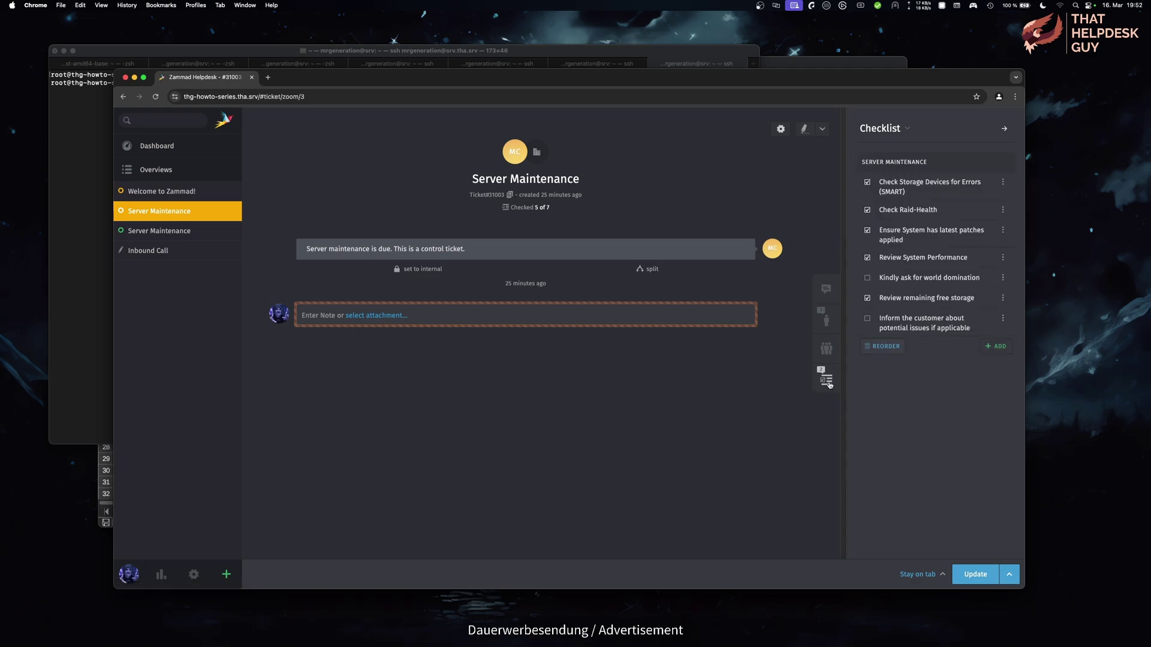
# Examine the "Server Maintenance" checklist template and the empty form for a new checklist template.
pyautogui.click(193, 575)
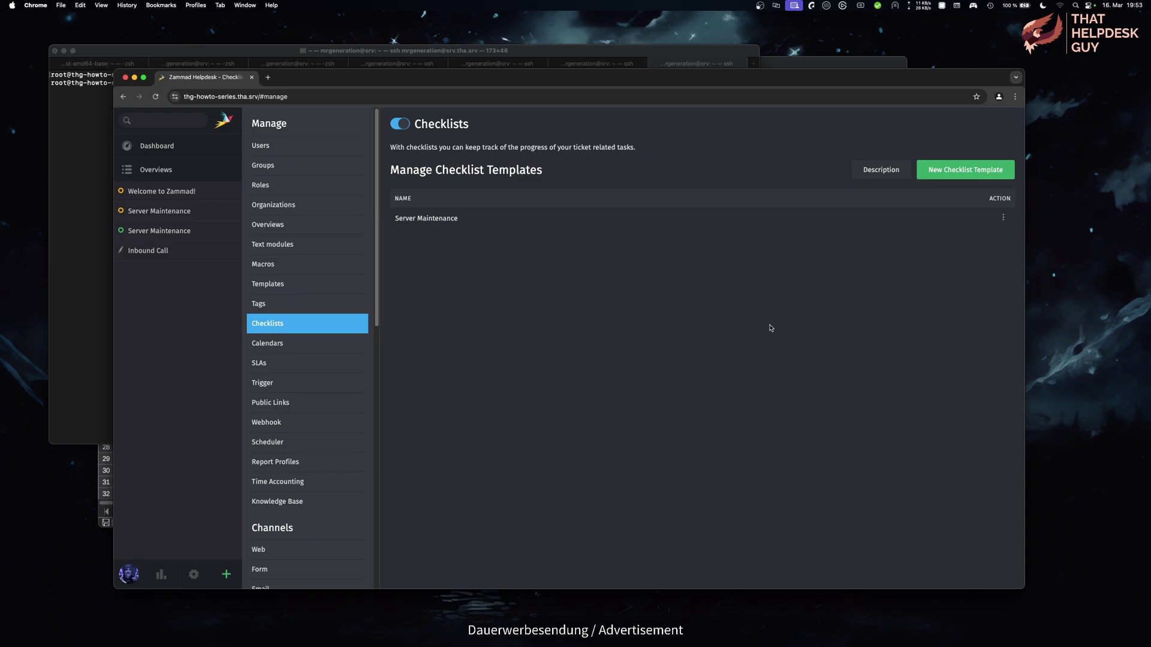
pyautogui.click(720, 228)
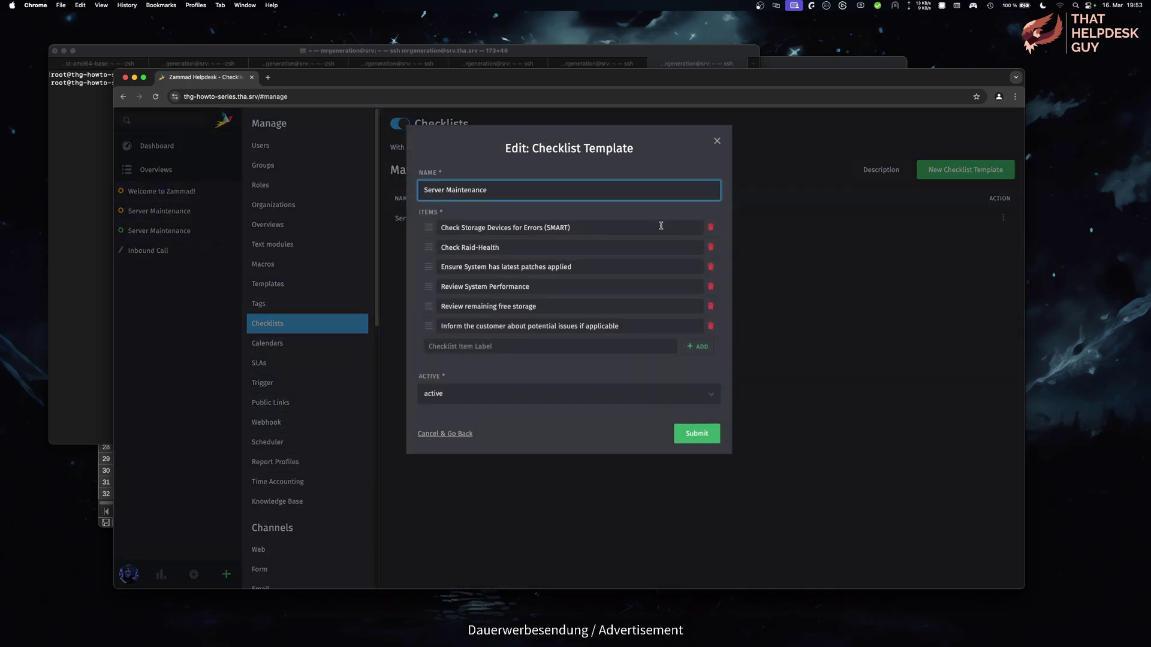
pyautogui.click(914, 353)
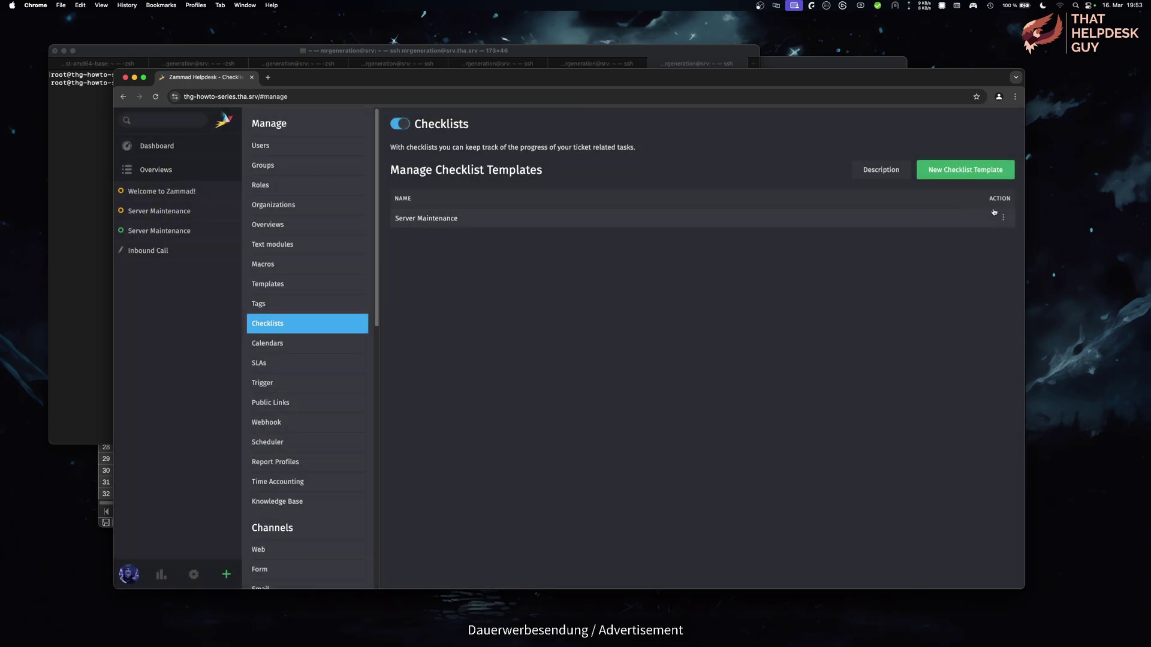
pyautogui.click(992, 173)
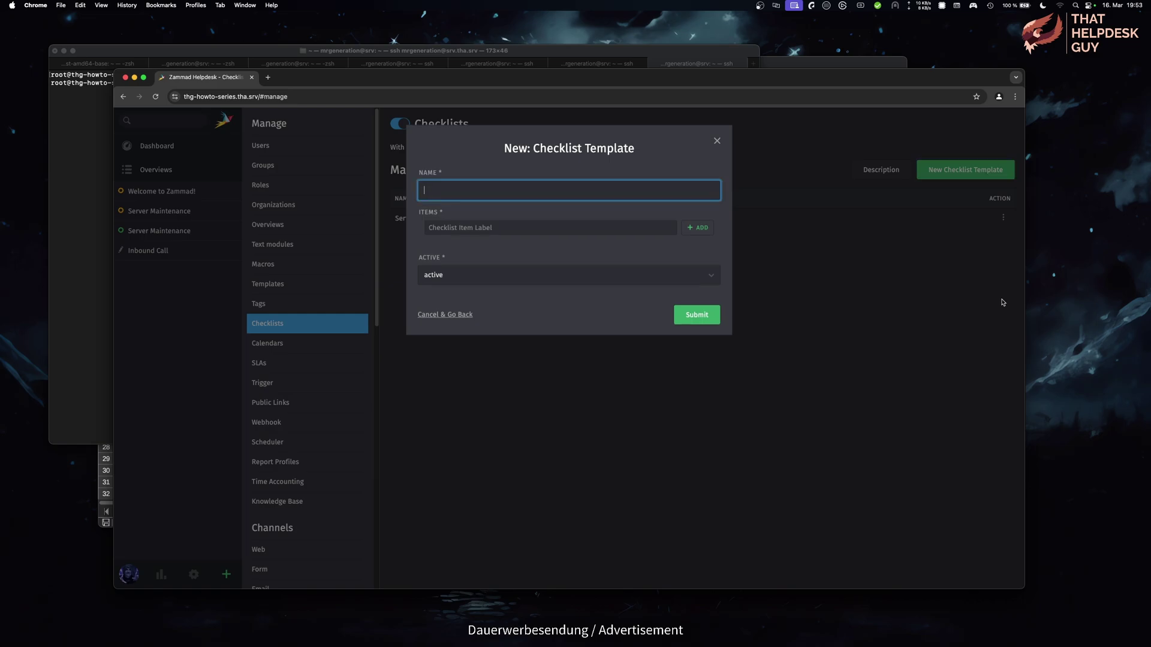
pyautogui.click(1003, 302)
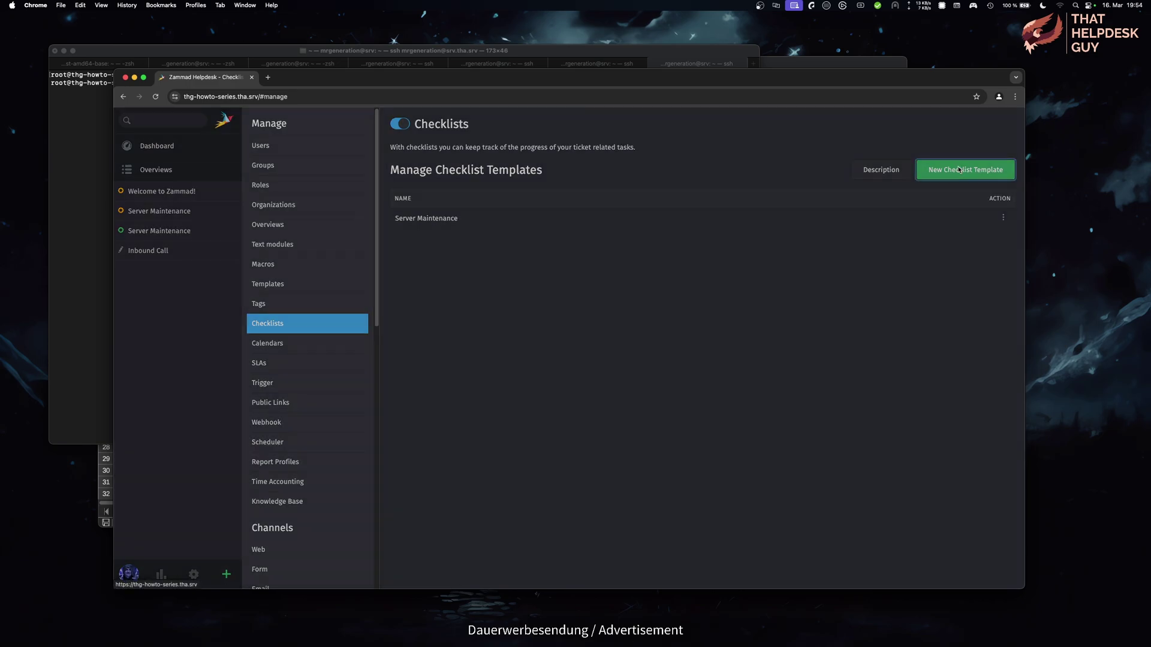
# Create an active checklist template named "Sample" with the single item "nothing.".
pyautogui.click(959, 169)
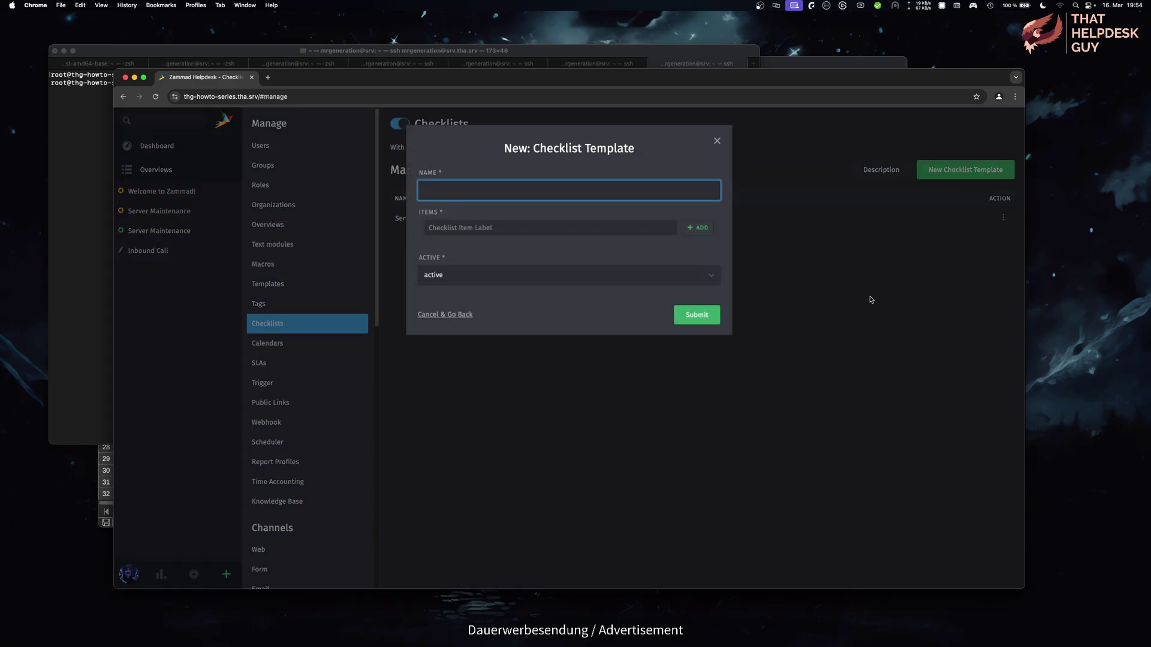
pyautogui.write('Sample')
pyautogui.press('Tab')
pyautogui.write('nothing.')
pyautogui.click(698, 233)
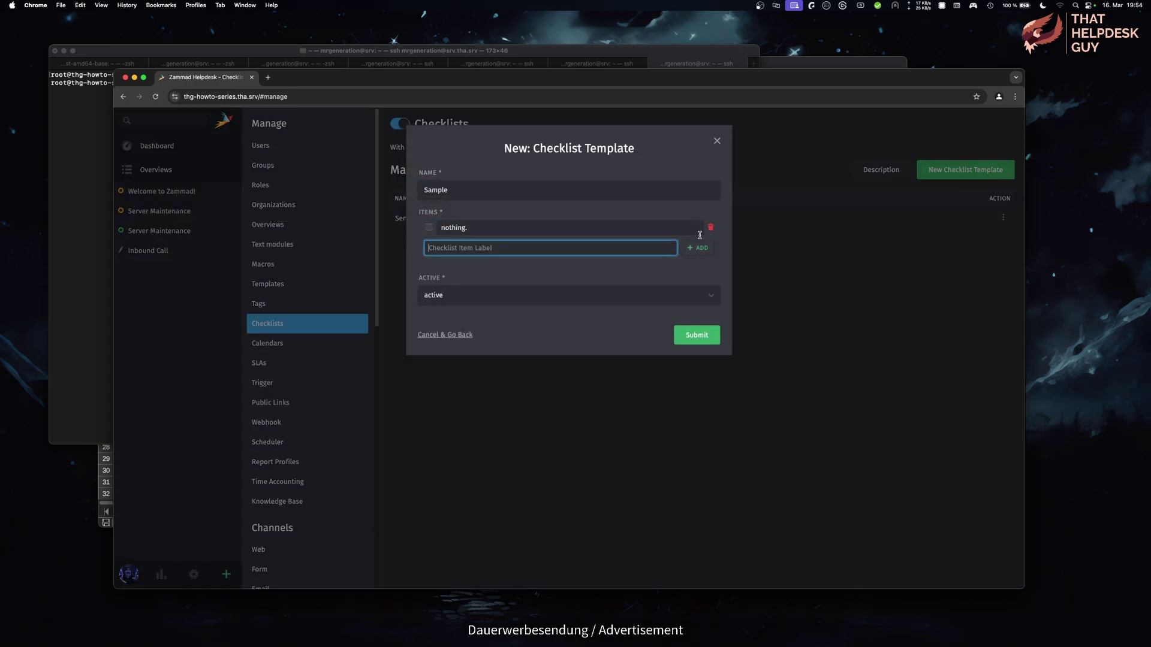
pyautogui.click(704, 295)
pyautogui.click(701, 308)
pyautogui.click(697, 334)
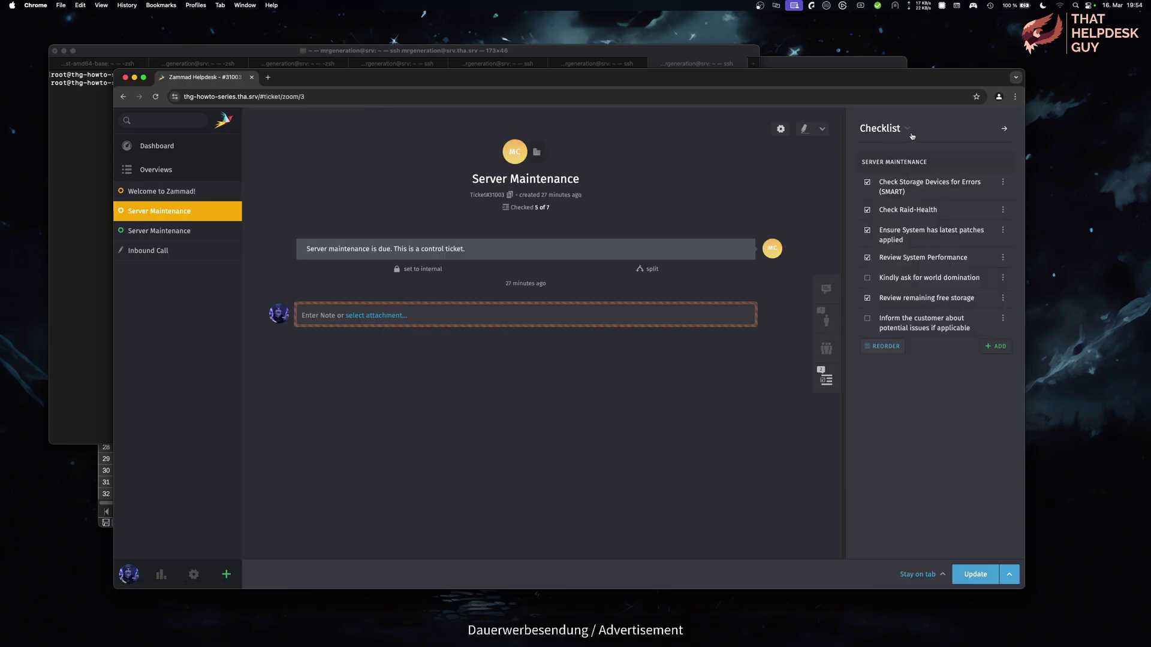
# Delete the whole checklist from the Server Maintenance ticket and open the choice of checklist templates.
pyautogui.click(907, 128)
pyautogui.click(904, 174)
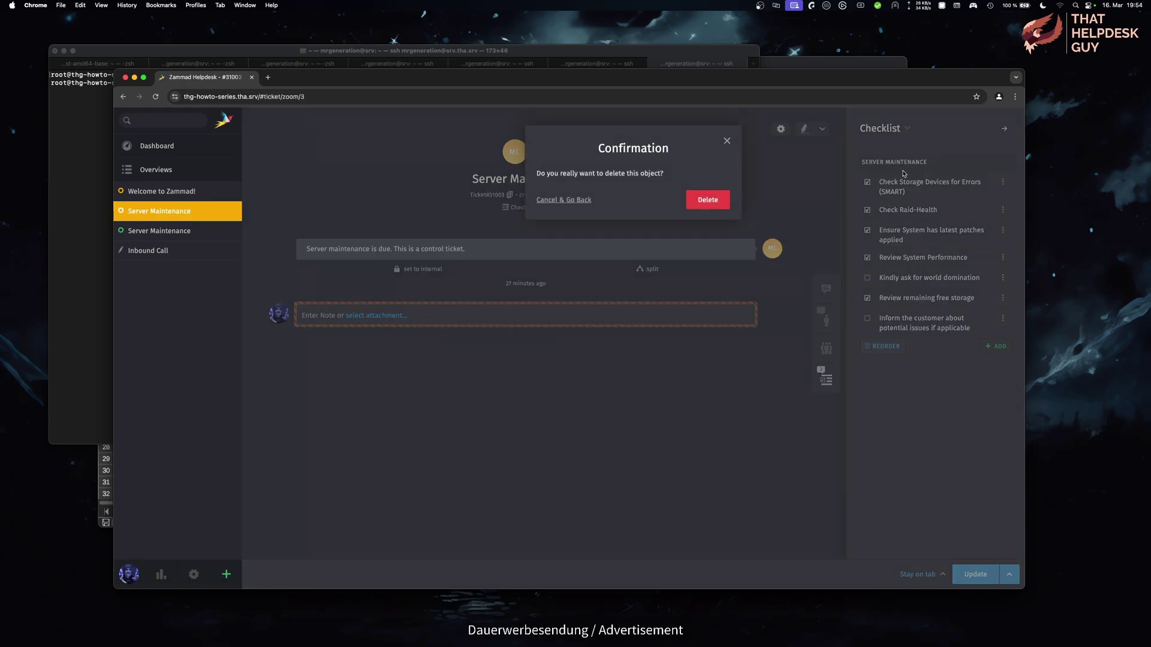
pyautogui.click(720, 204)
pyautogui.click(957, 213)
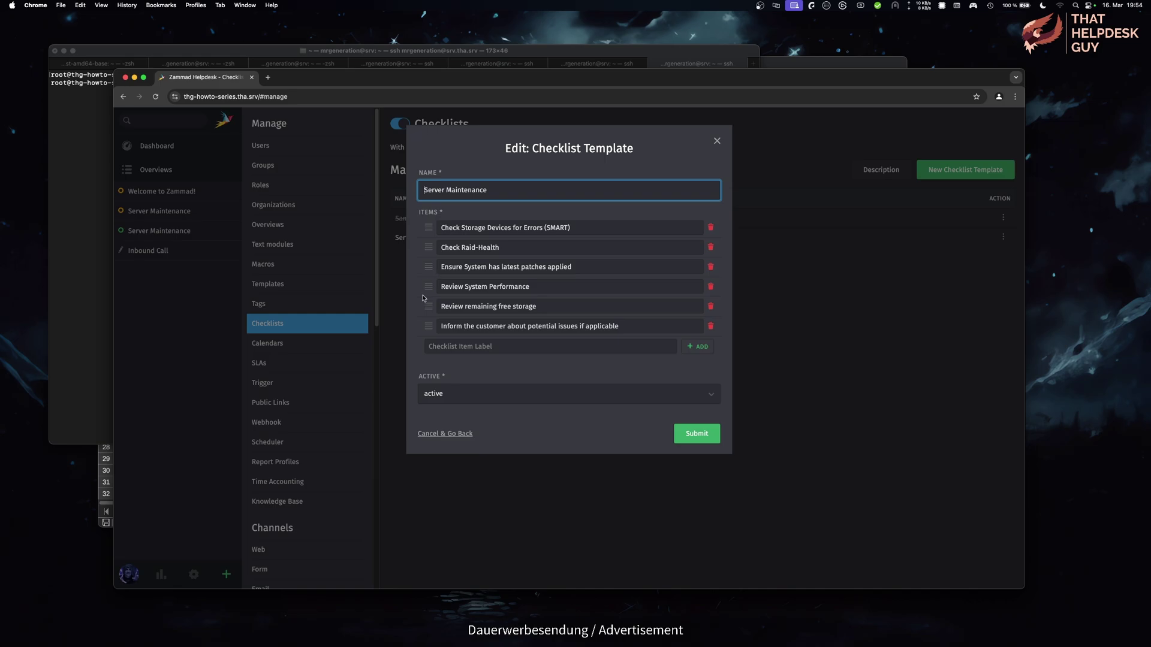
# In the "Server Maintenance" checklist template, move "Review remaining free storage" first and "Check Raid-Health" fifth, and delete "Review System Performance".
pyautogui.moveTo(429, 249)
pyautogui.mouseDown()
pyautogui.moveTo(429, 325)
pyautogui.moveTo(429, 227)
pyautogui.mouseUp()
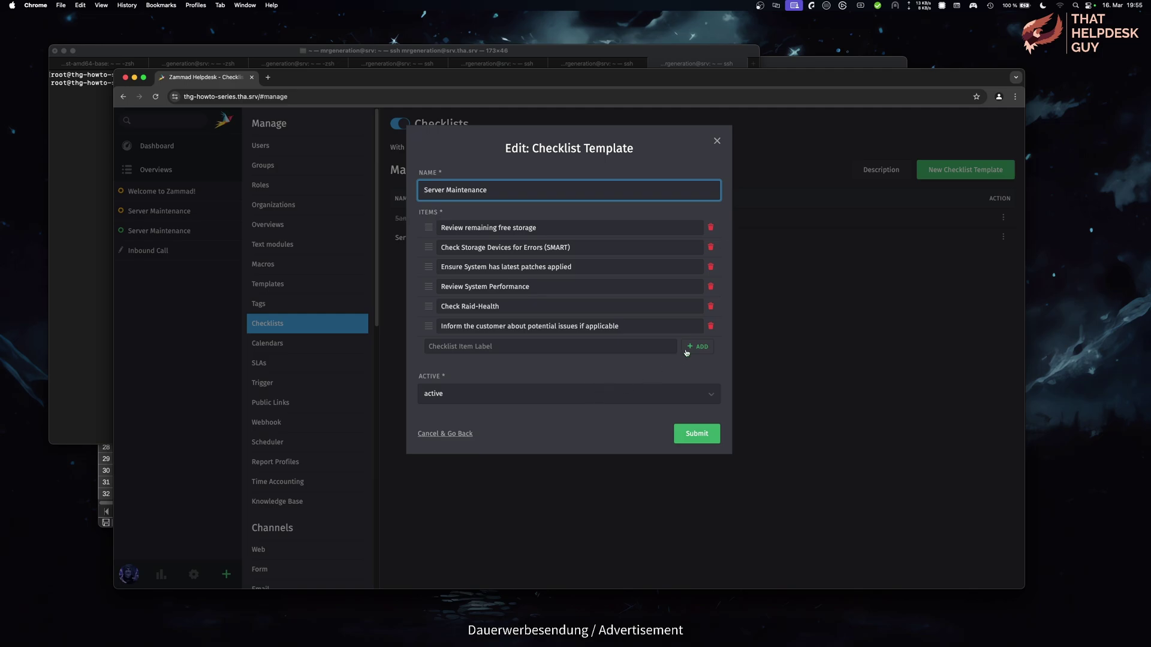
pyautogui.click(711, 287)
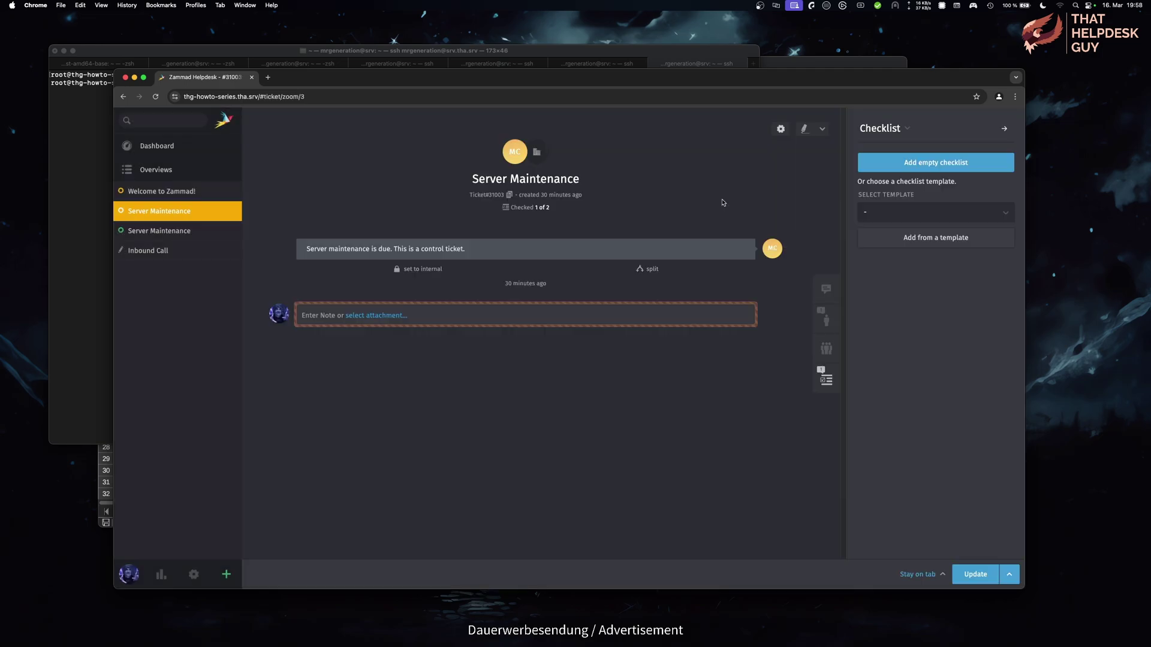
# Add a checklist to the ticket from the edited "Server Maintenance" checklist template.
pyautogui.click(916, 212)
pyautogui.click(920, 222)
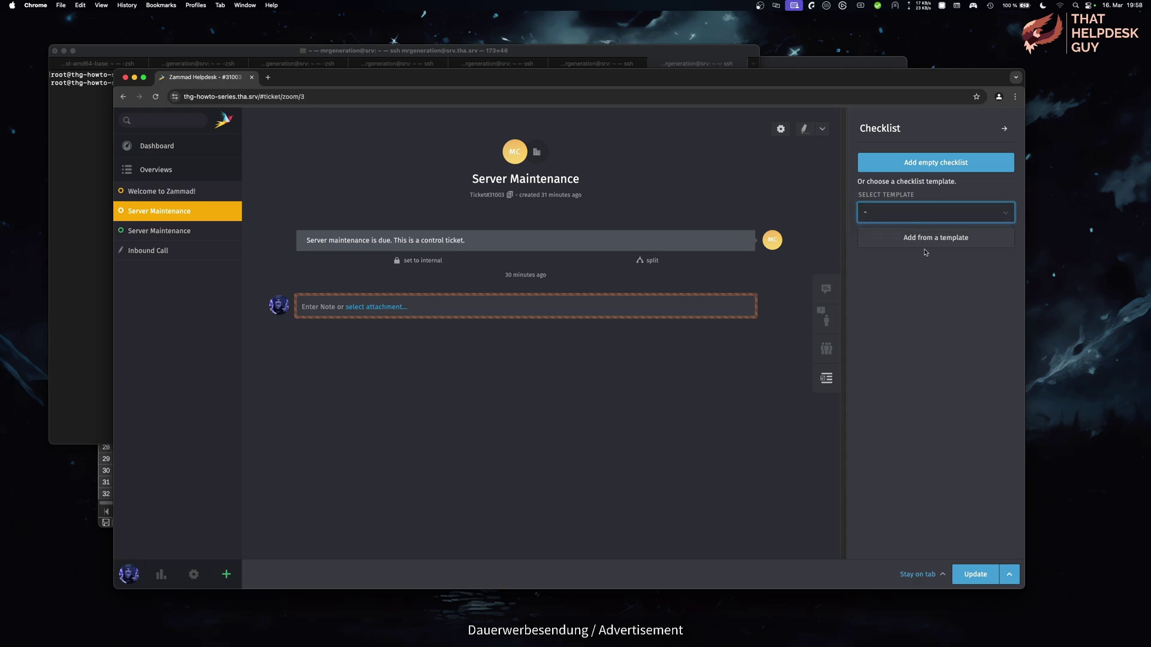
pyautogui.click(953, 240)
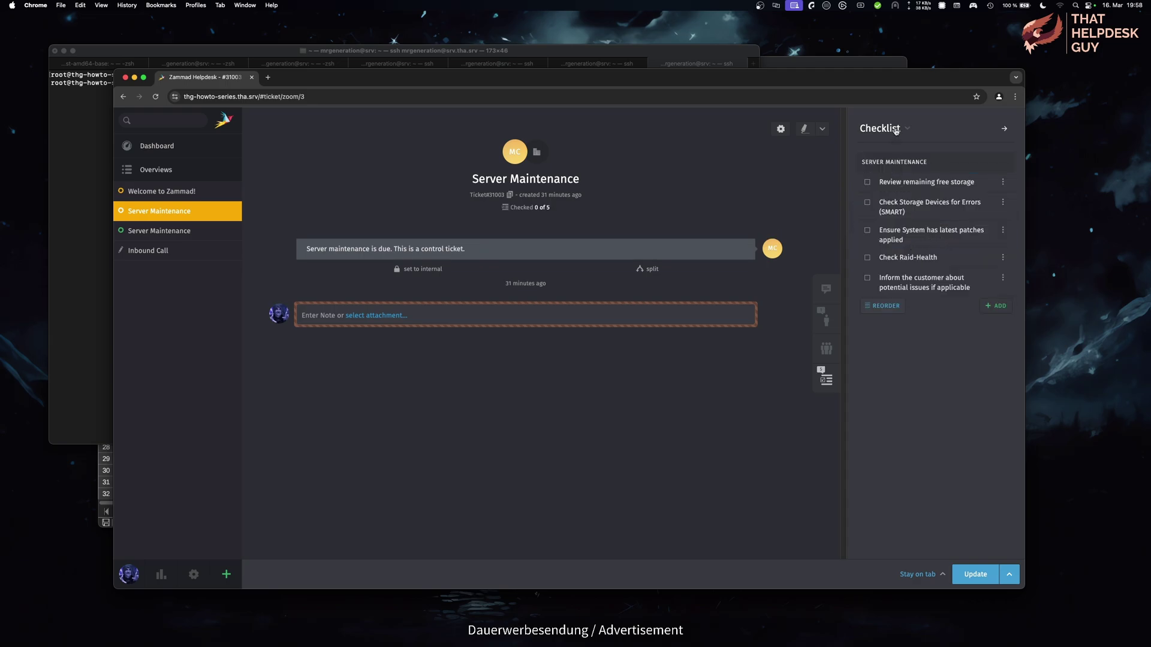
# Rename the ticket's checklist to "Magic Checklist".
pyautogui.click(894, 162)
pyautogui.press('super+a')
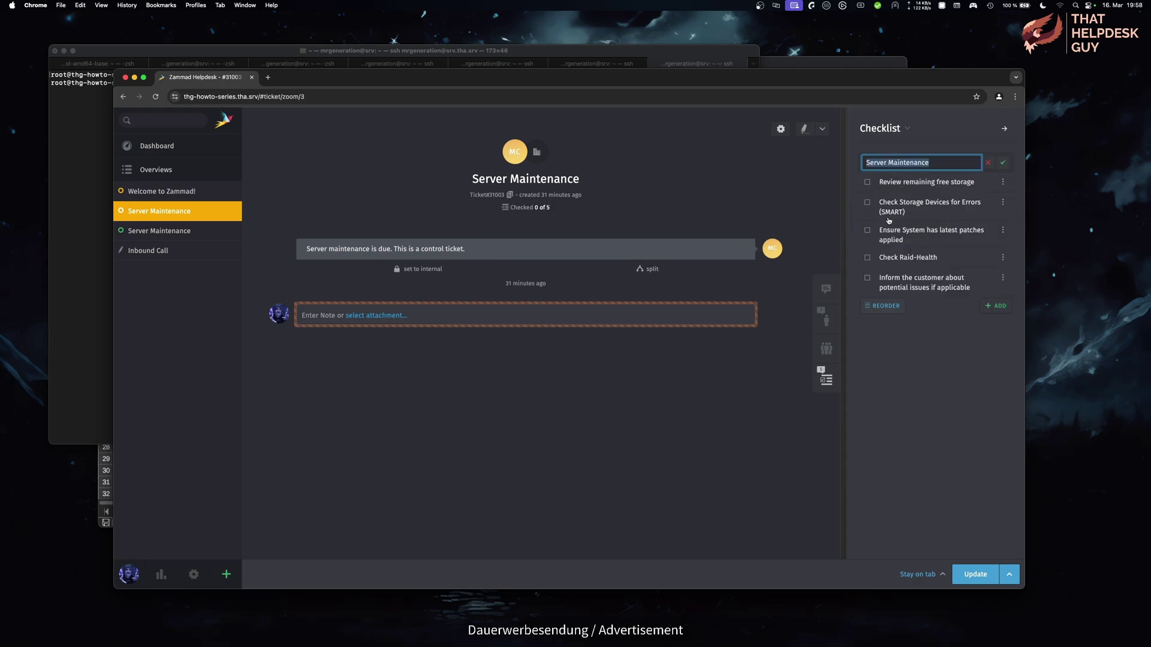
pyautogui.write('Magic Checklist')
pyautogui.press('Return')
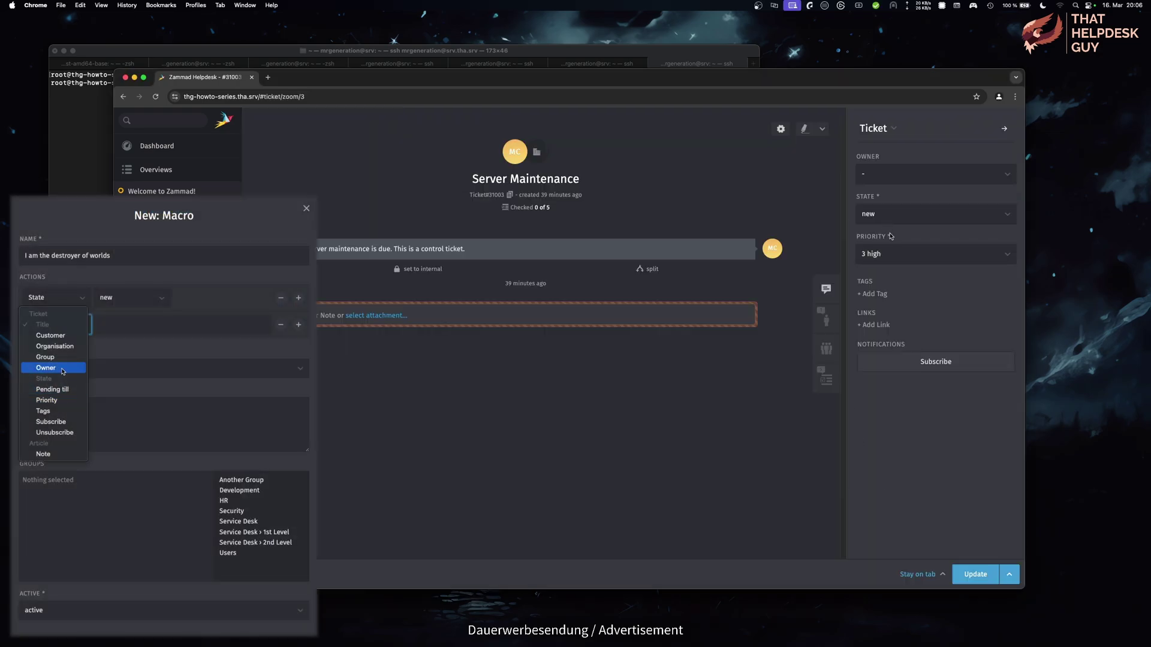
# Set the Server Maintenance ticket to pending close until 19/03/2025, assign the agent as owner, and run the macro "I am the destroyer of worlds".
pyautogui.click(893, 238)
pyautogui.click(908, 255)
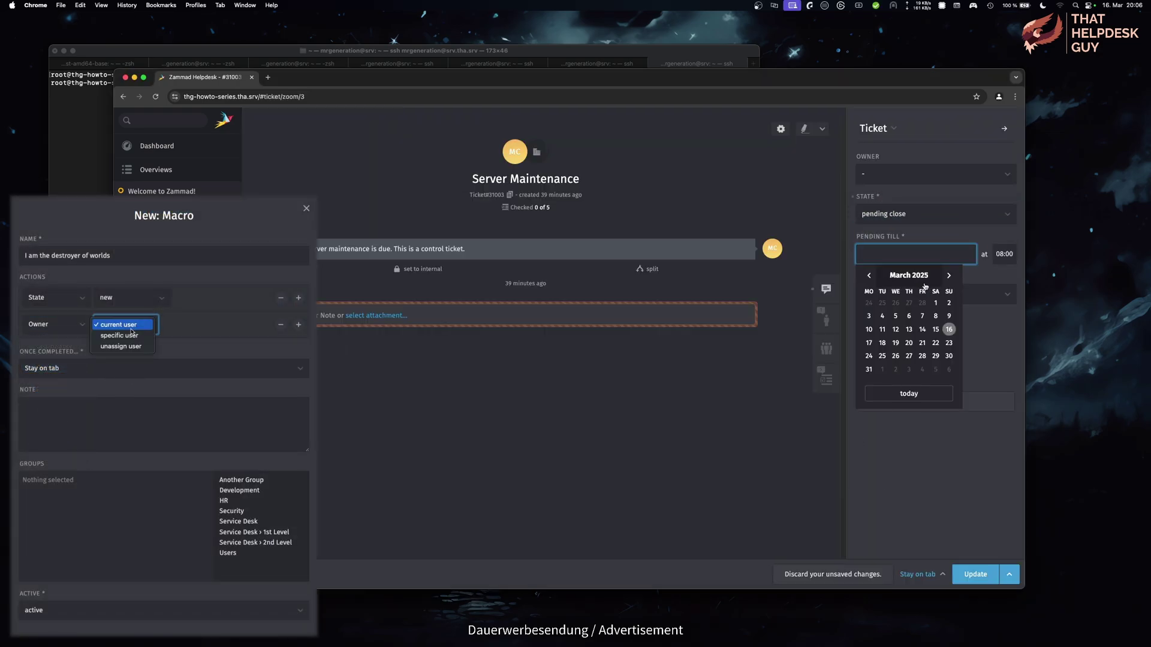
pyautogui.click(896, 344)
pyautogui.click(886, 175)
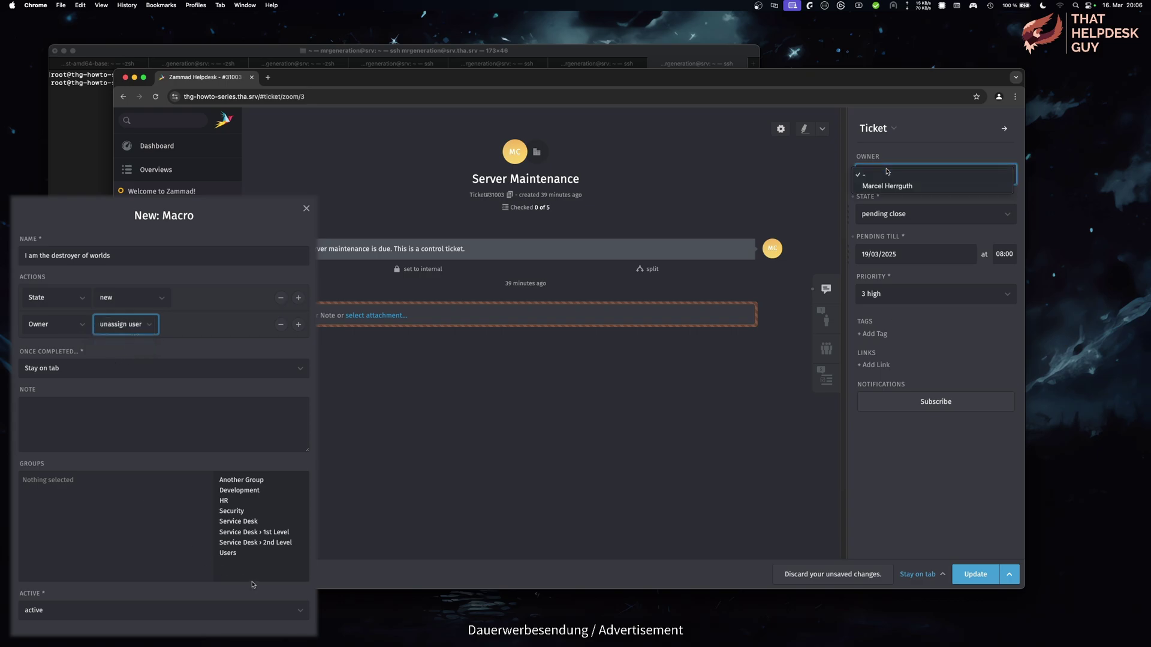
pyautogui.click(884, 187)
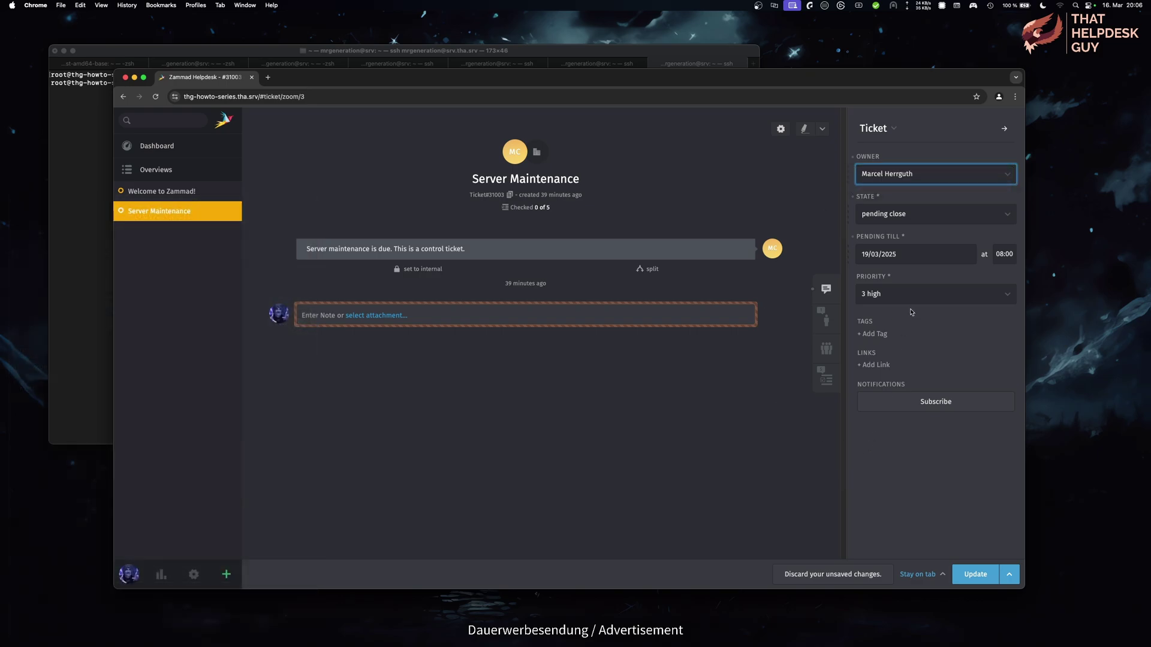
pyautogui.click(1010, 574)
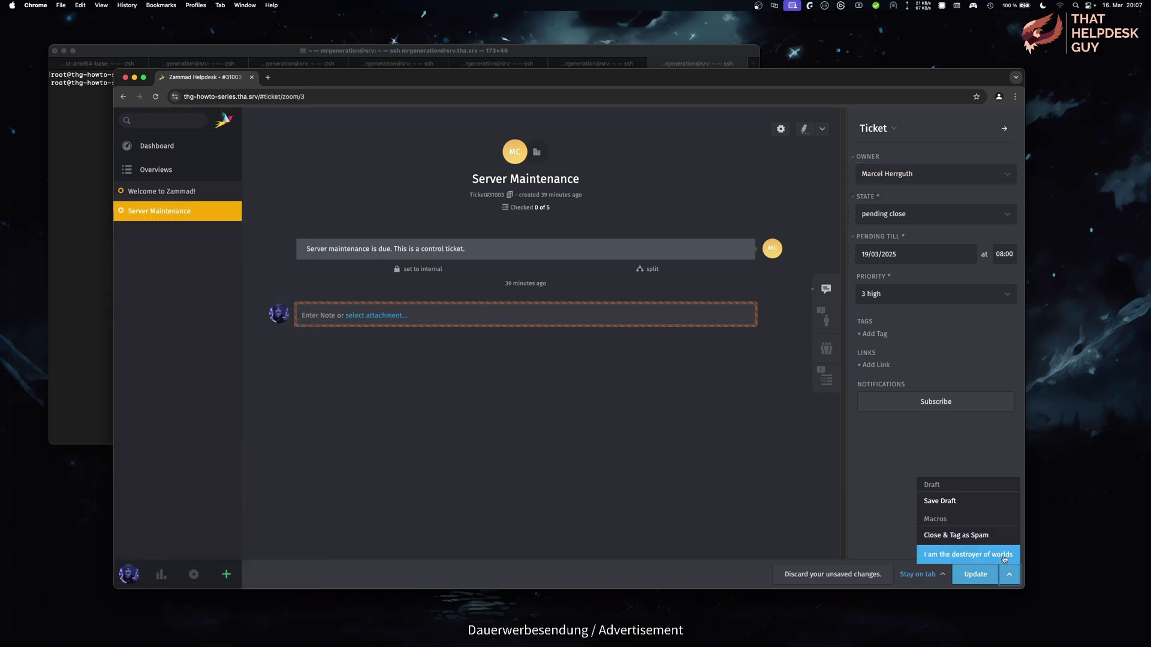
pyautogui.click(968, 554)
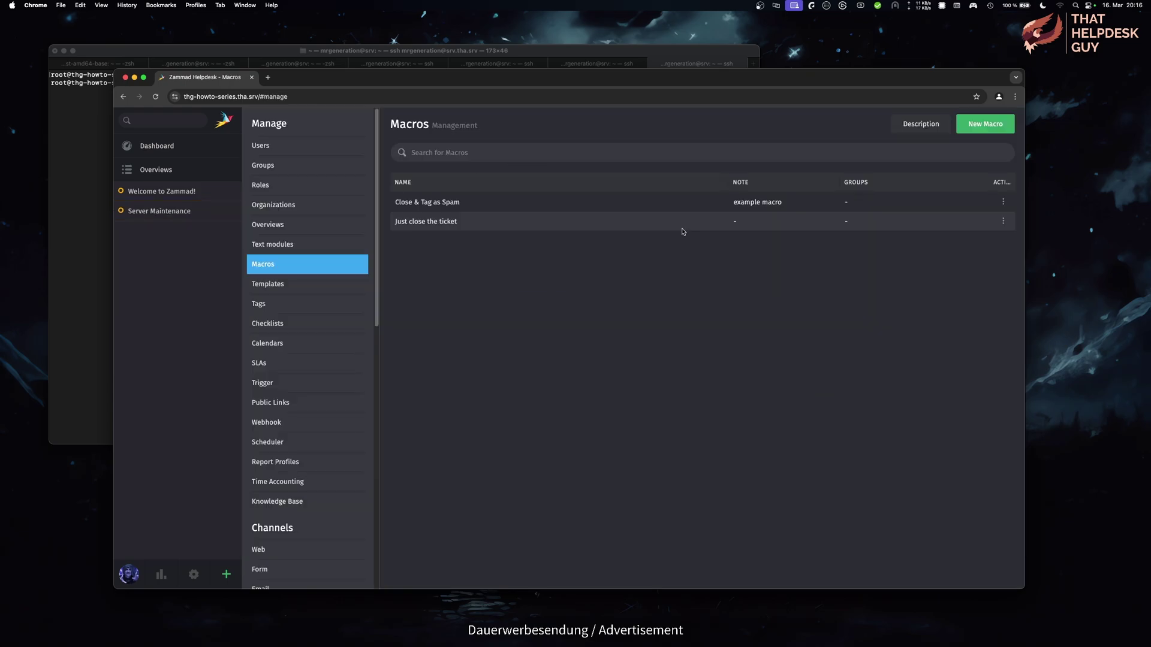
# Review the settings of the "Just close the ticket" macro and the empty form for a new macro.
pyautogui.click(682, 229)
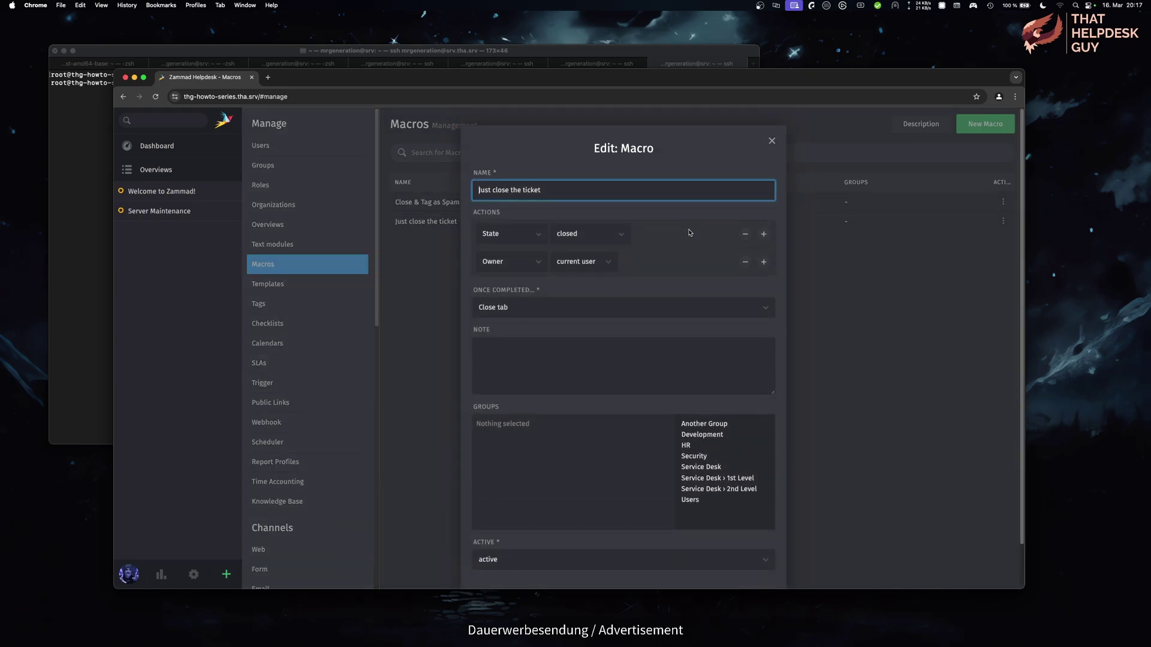
pyautogui.click(907, 210)
pyautogui.click(989, 131)
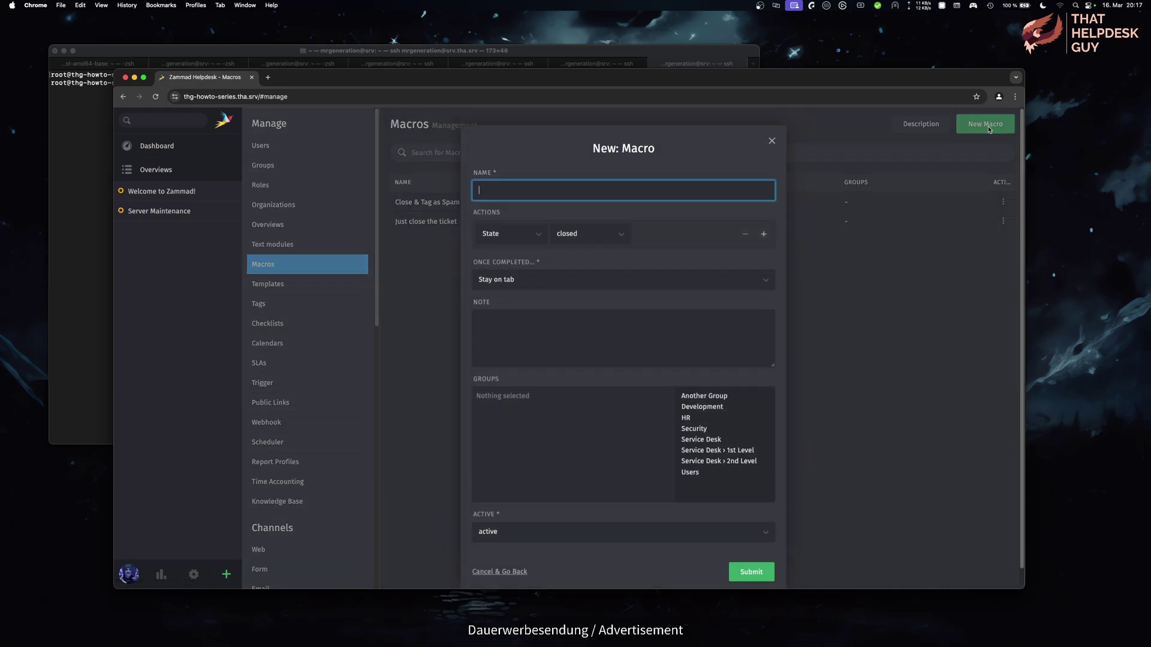
pyautogui.click(991, 174)
pyautogui.click(1004, 203)
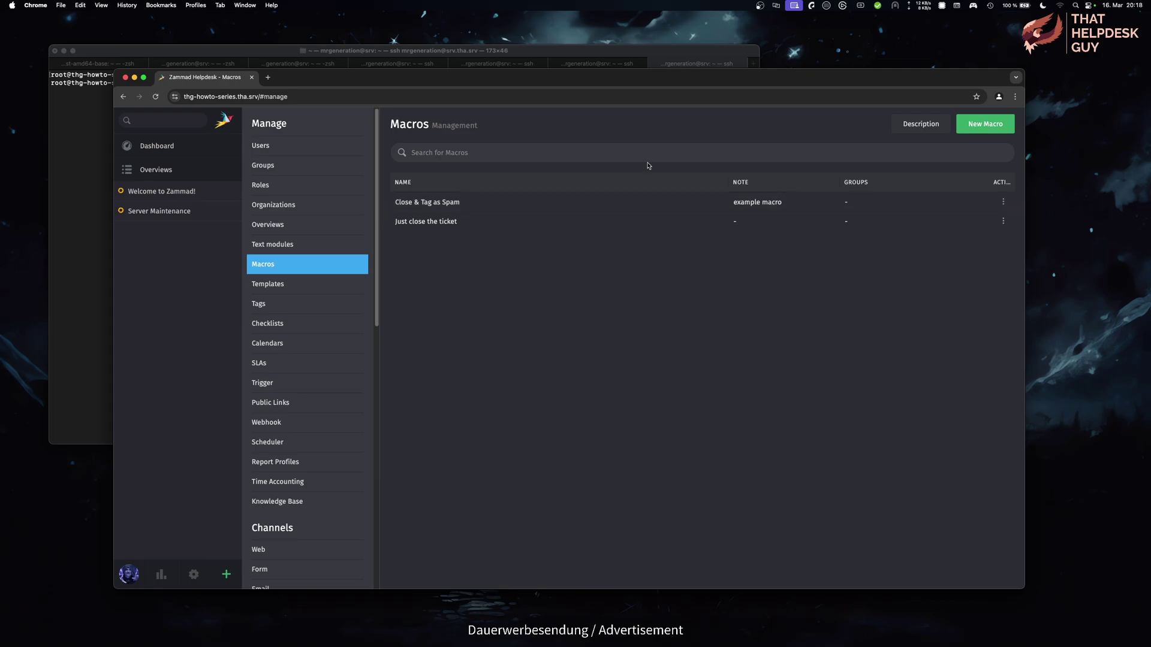
# Start a new macro named "Just adding a note" with a Note action in place of the State action.
pyautogui.click(992, 128)
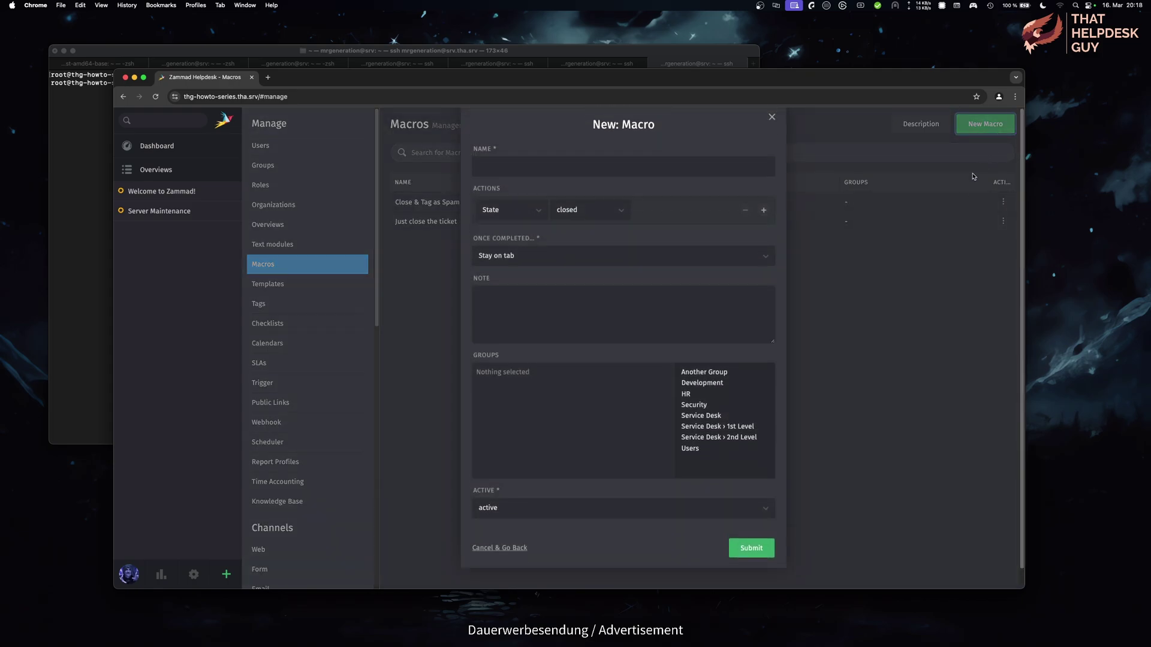
pyautogui.write('Just a')
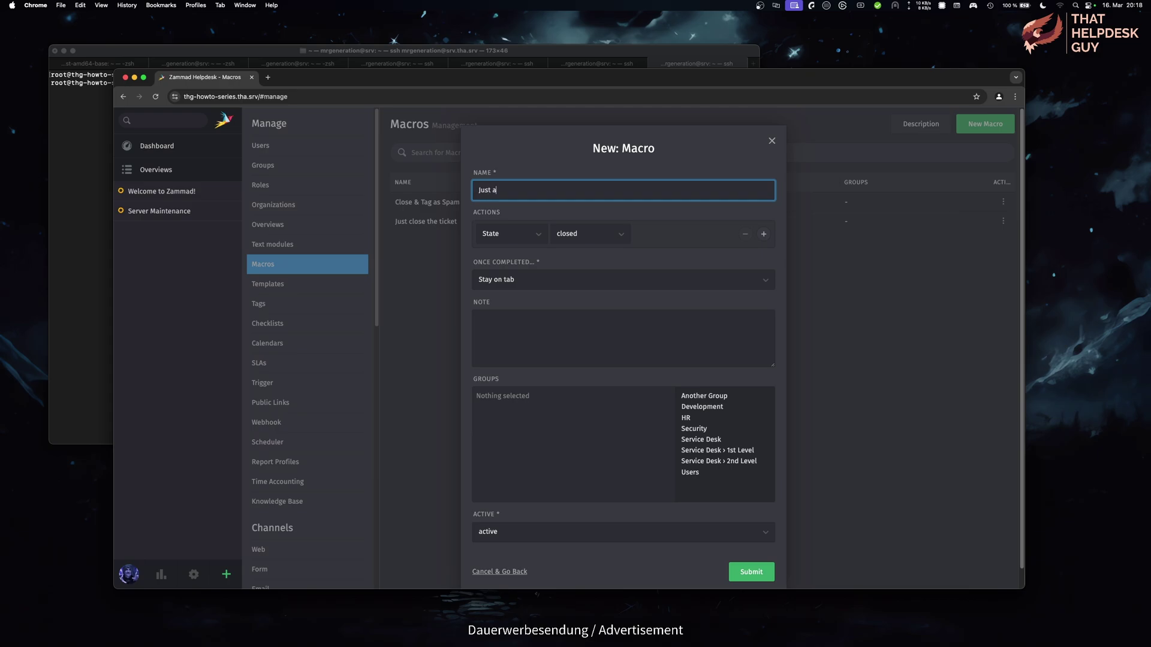
pyautogui.write('dding a note')
pyautogui.click(511, 235)
pyautogui.click(510, 240)
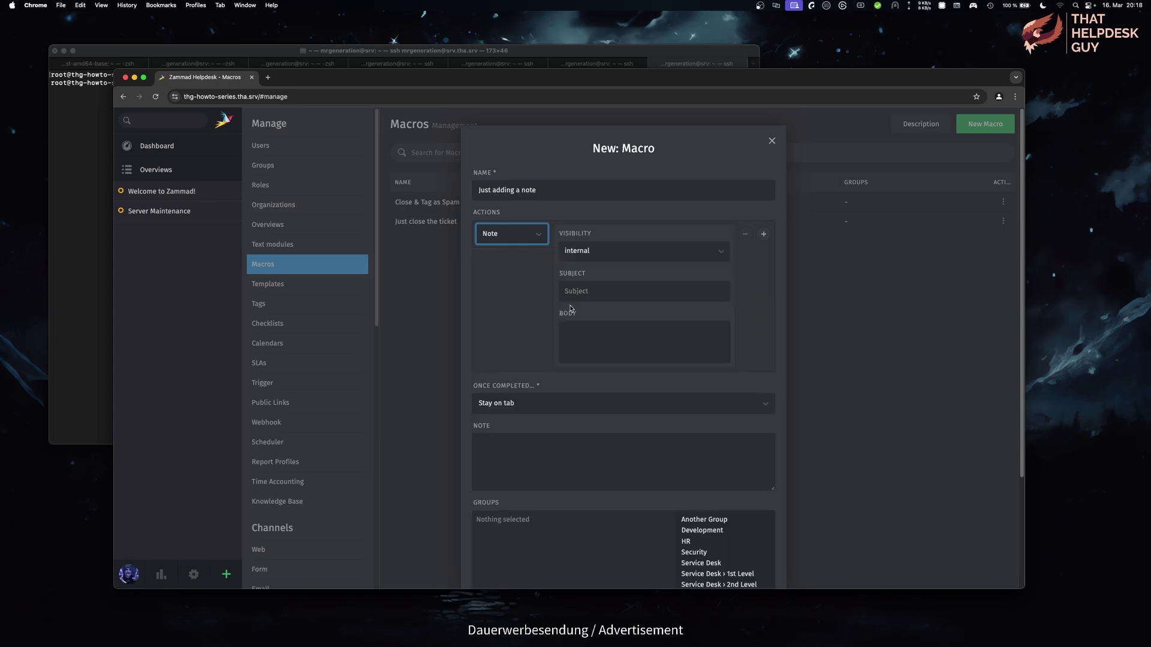
# Give the internal note the subject "Created by Macro" and a body about bulk operation ending with "Last ticket update was #{ticket.updated_at}".
pyautogui.click(657, 252)
pyautogui.click(657, 252)
pyautogui.click(679, 291)
pyautogui.write('Created by Macro')
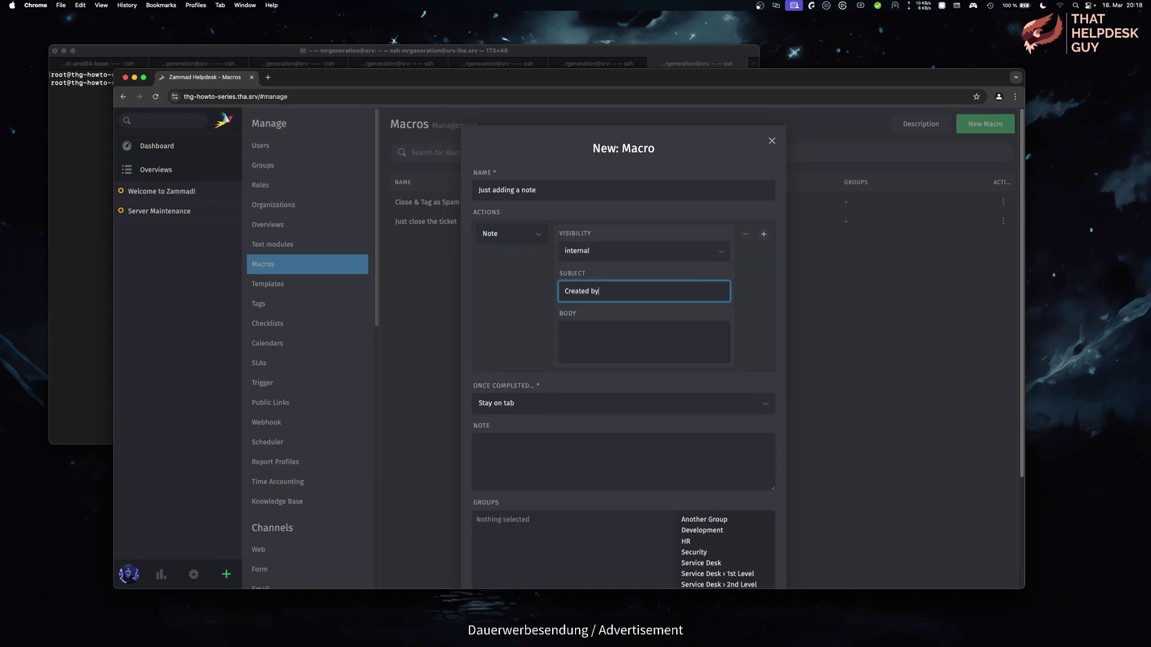
pyautogui.press('Tab')
pyautogui.write('Just updated by a macro.  This will only work via bulk operation: Last ticket update was #{ticket.updated_at}')
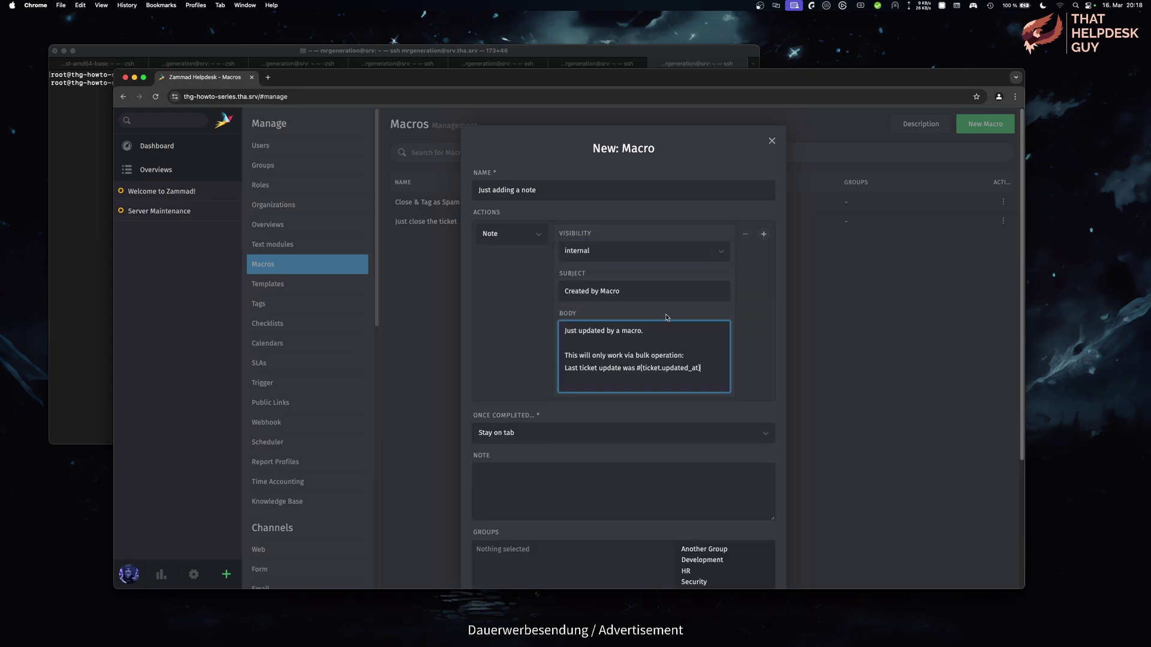
# Assign the macro to Service Desk and its 1st Level and 2nd Level groups, and remove all three groups again.
pyautogui.scroll(-2, 664, 316)
pyautogui.scroll(-2, 663, 317)
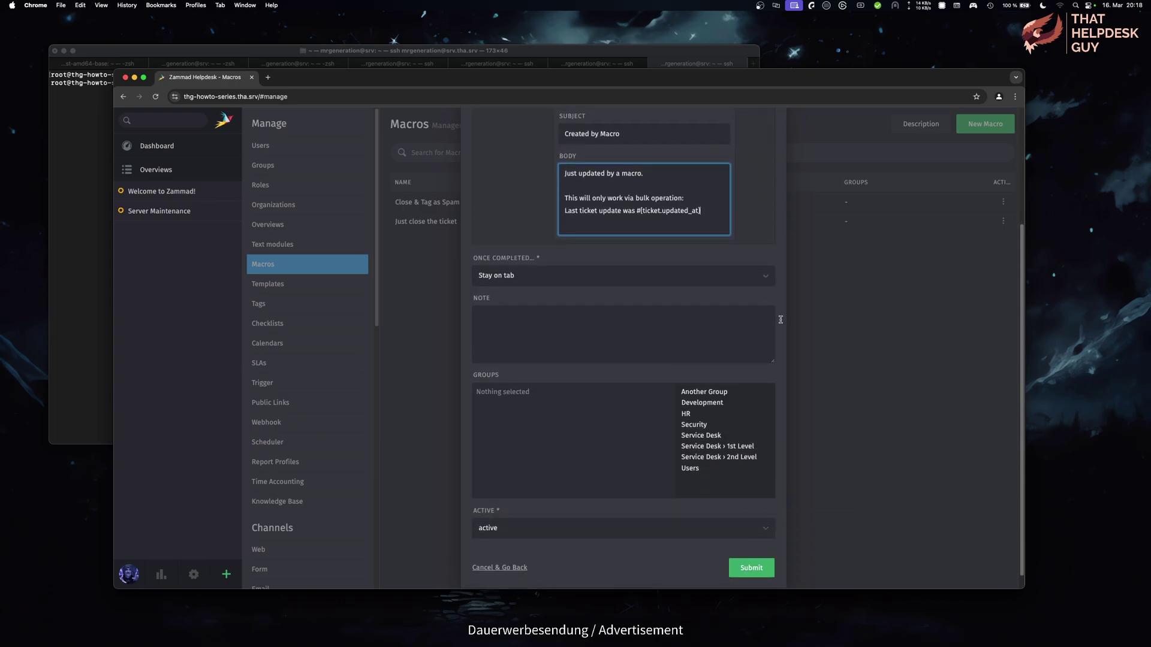
pyautogui.click(747, 436)
pyautogui.click(748, 437)
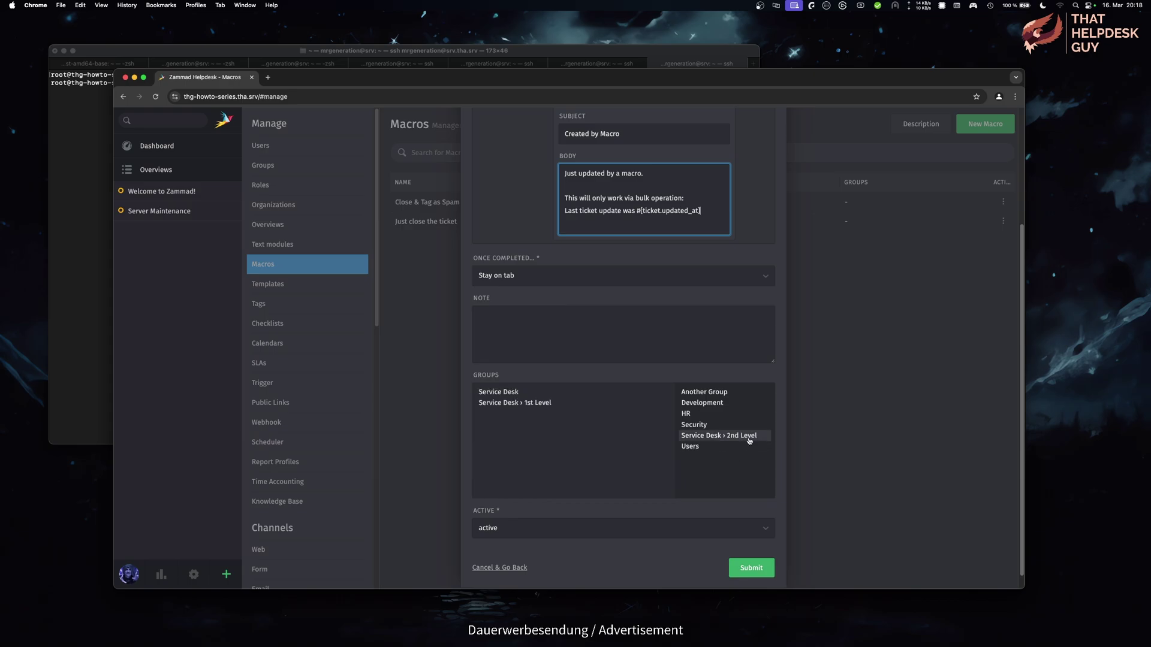
pyautogui.click(747, 436)
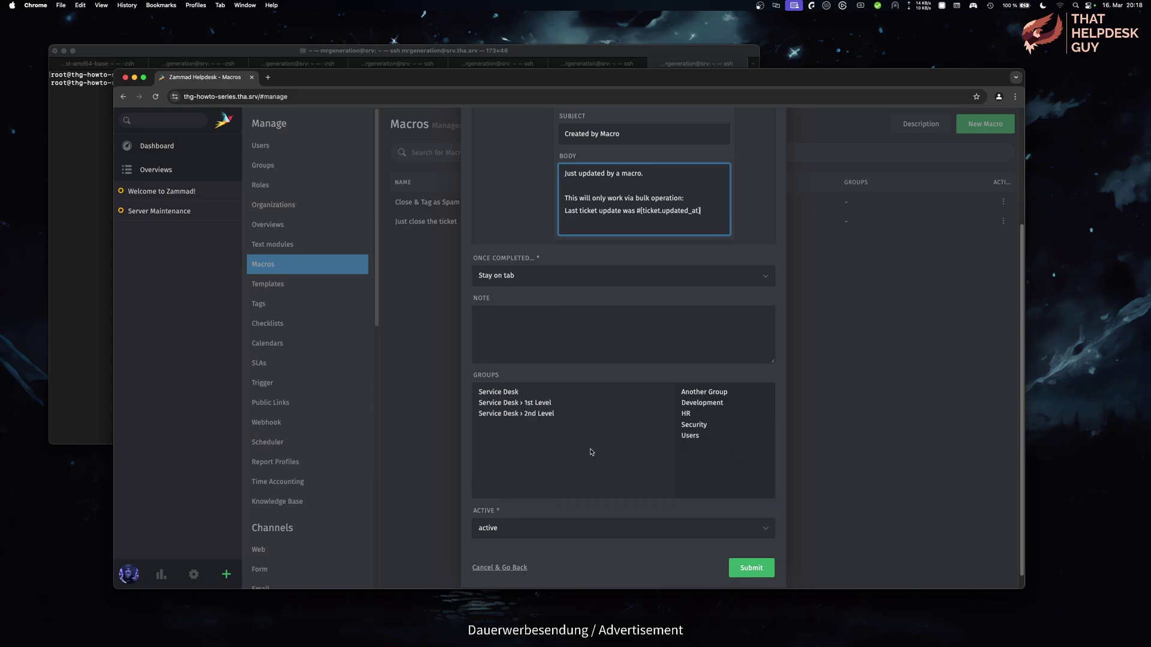
pyautogui.click(546, 394)
pyautogui.click(546, 394)
pyautogui.click(547, 394)
# Set the macro to "Close tab" once completed and save it.
pyautogui.click(766, 276)
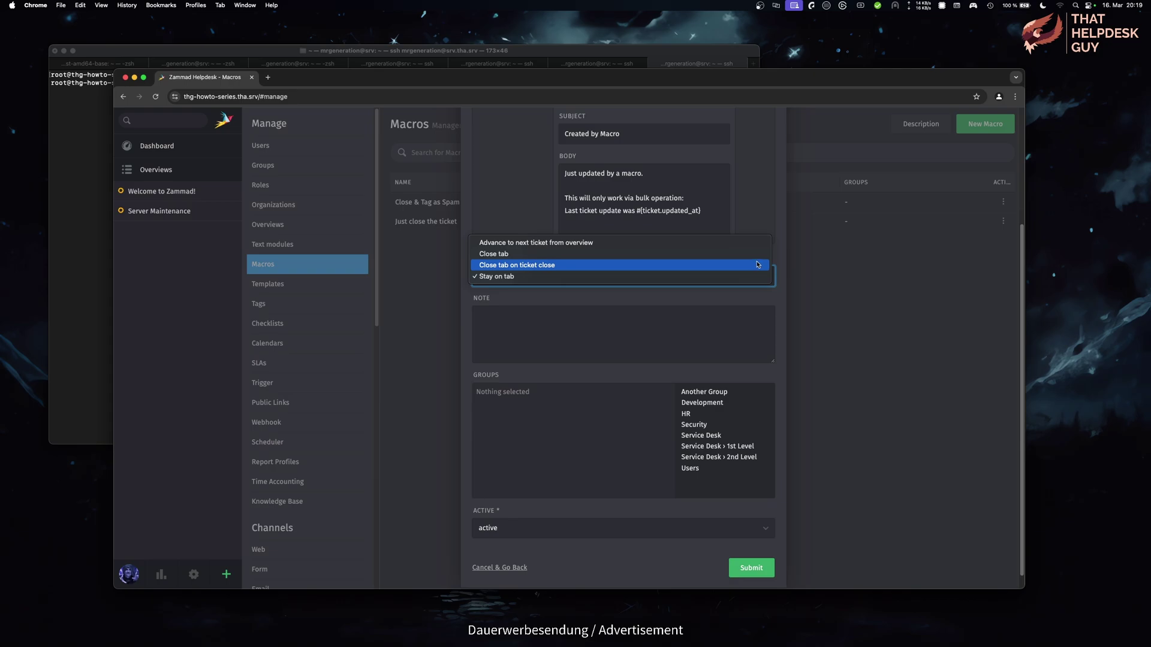
pyautogui.click(753, 255)
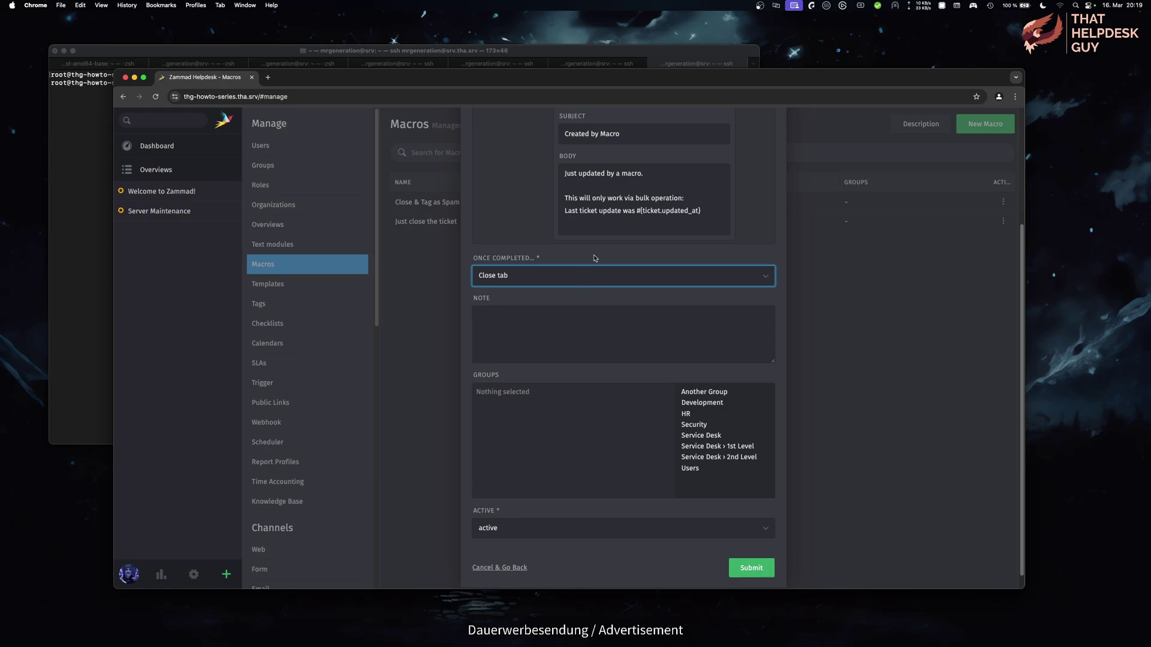
pyautogui.moveTo(704, 211); pyautogui.dragTo(637, 211)
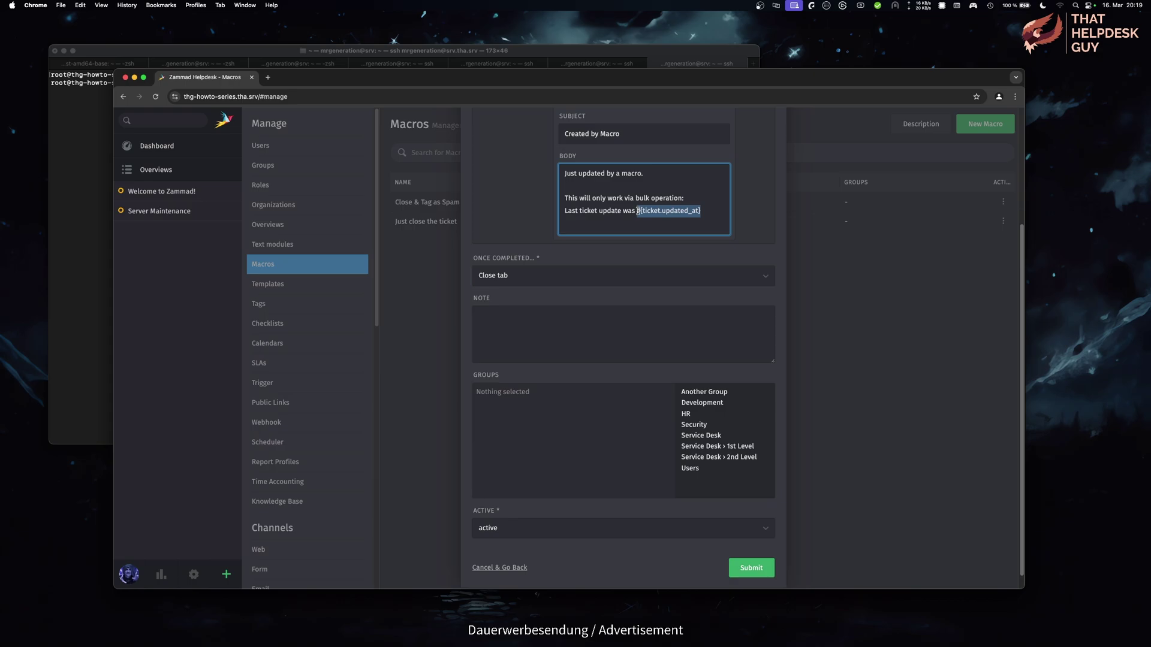
pyautogui.click(764, 572)
# Apply the "Just adding a note" macro to the Server Maintenance ticket as a bulk action from the Open Tickets overview.
pyautogui.click(156, 170)
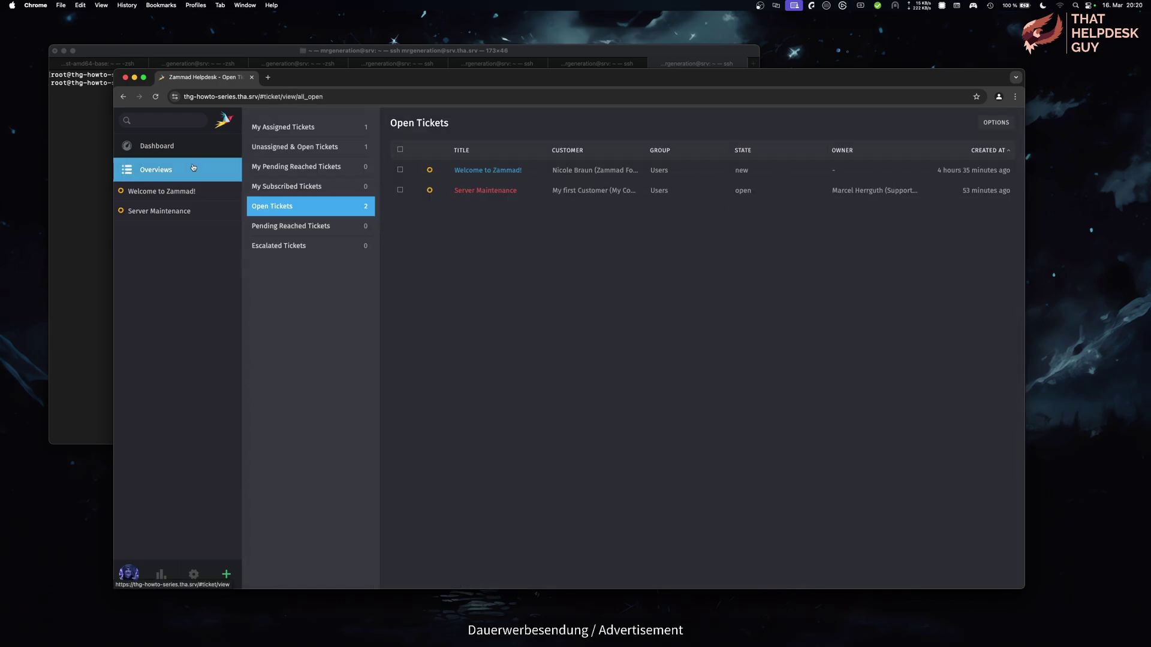
pyautogui.click(400, 190)
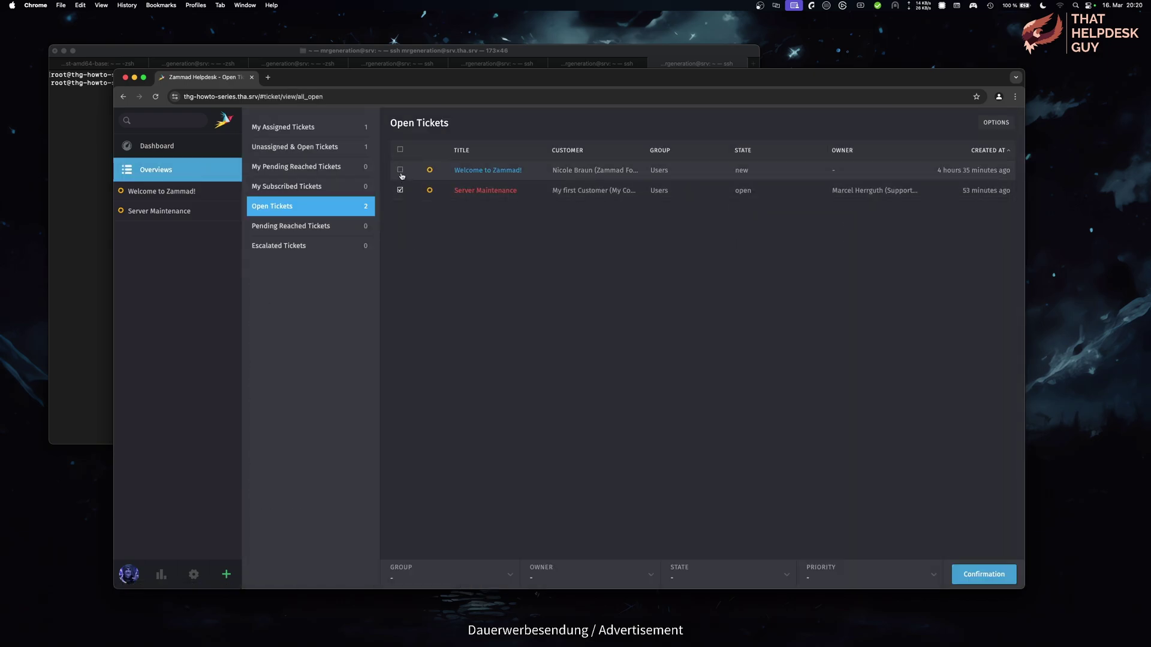
pyautogui.moveTo(480, 191); pyautogui.dragTo(651, 178)
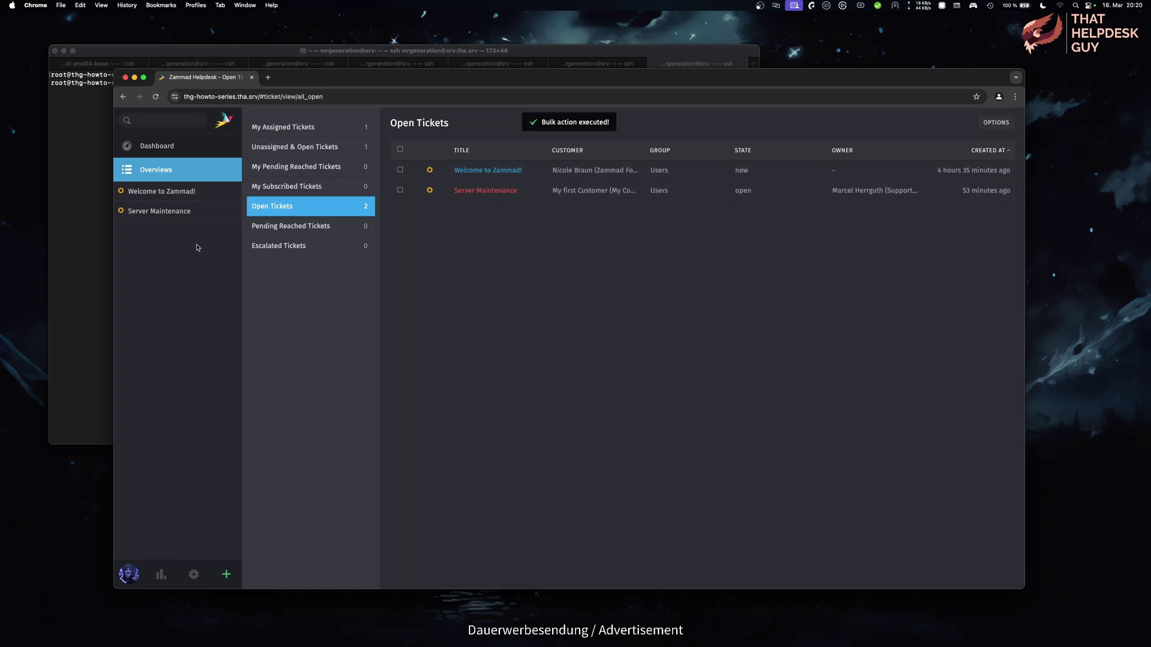
# Run the "Just adding a note" macro directly inside the Server Maintenance ticket and examine the last line of its note.
pyautogui.click(178, 213)
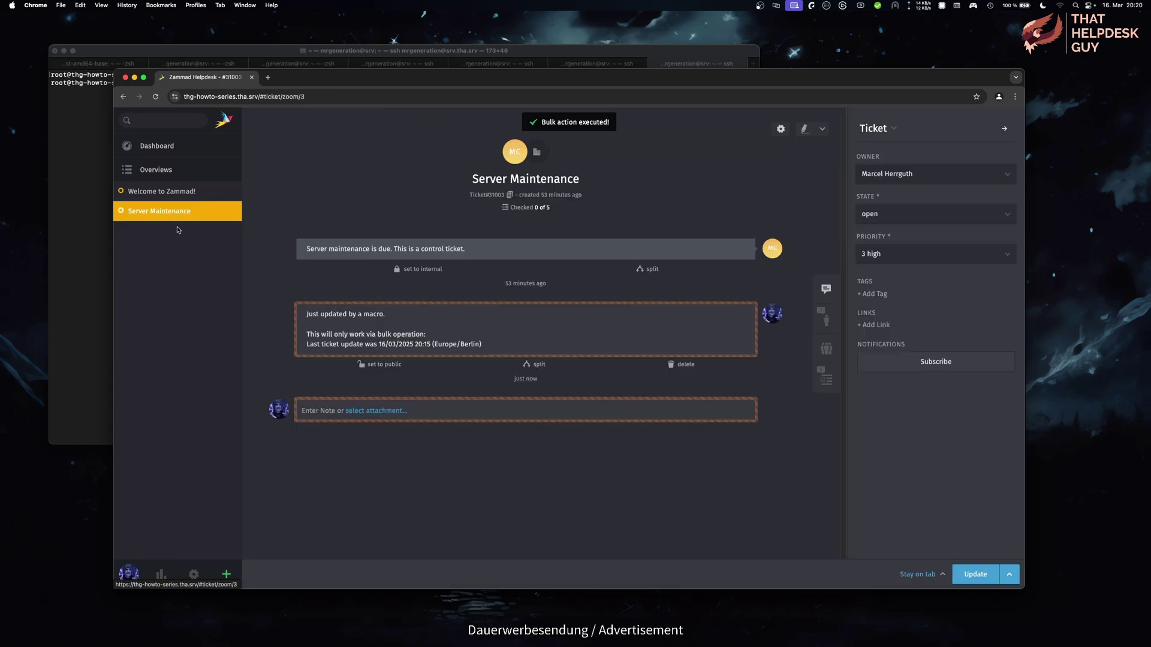
pyautogui.click(1010, 576)
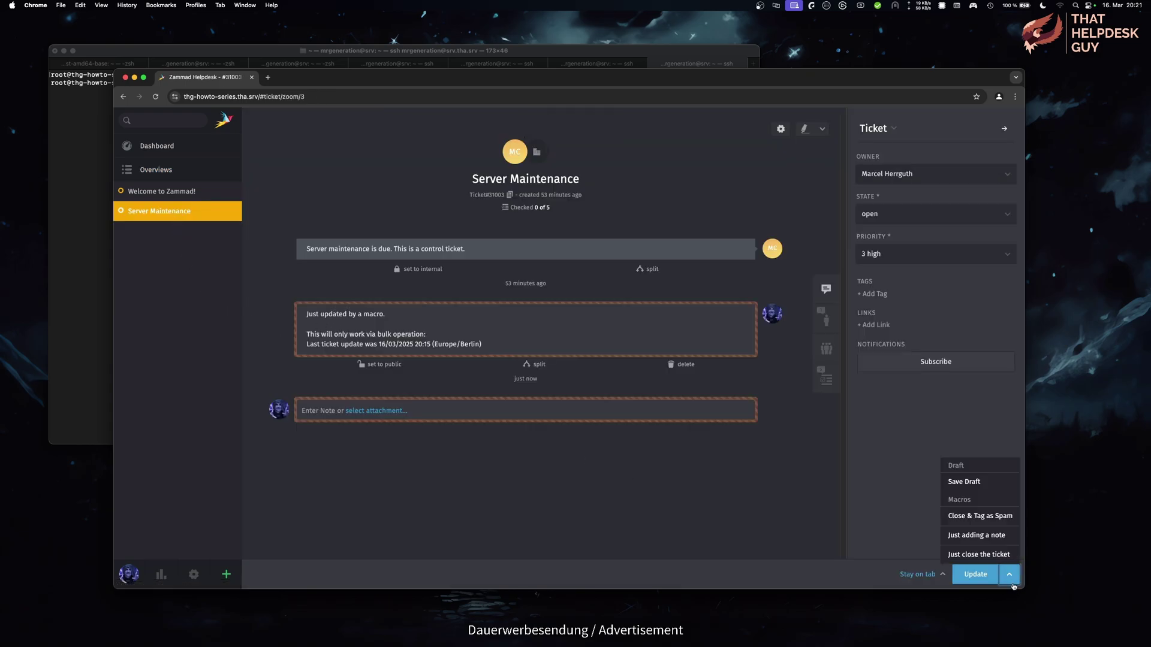
pyautogui.click(1011, 541)
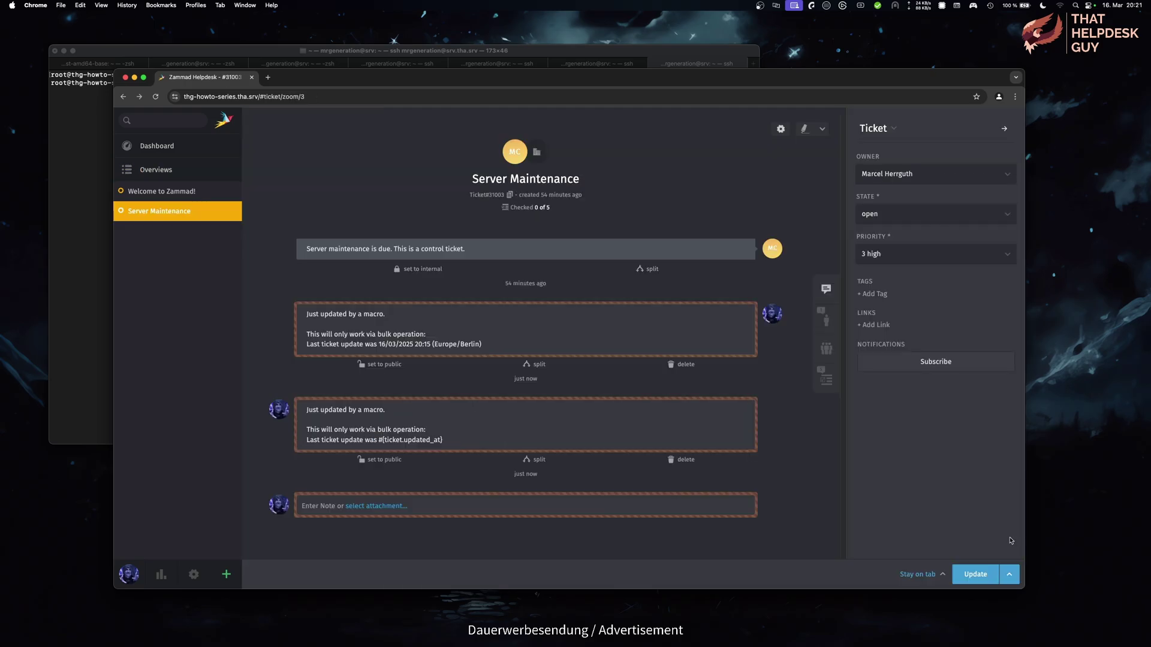
pyautogui.moveTo(453, 445); pyautogui.dragTo(335, 438)
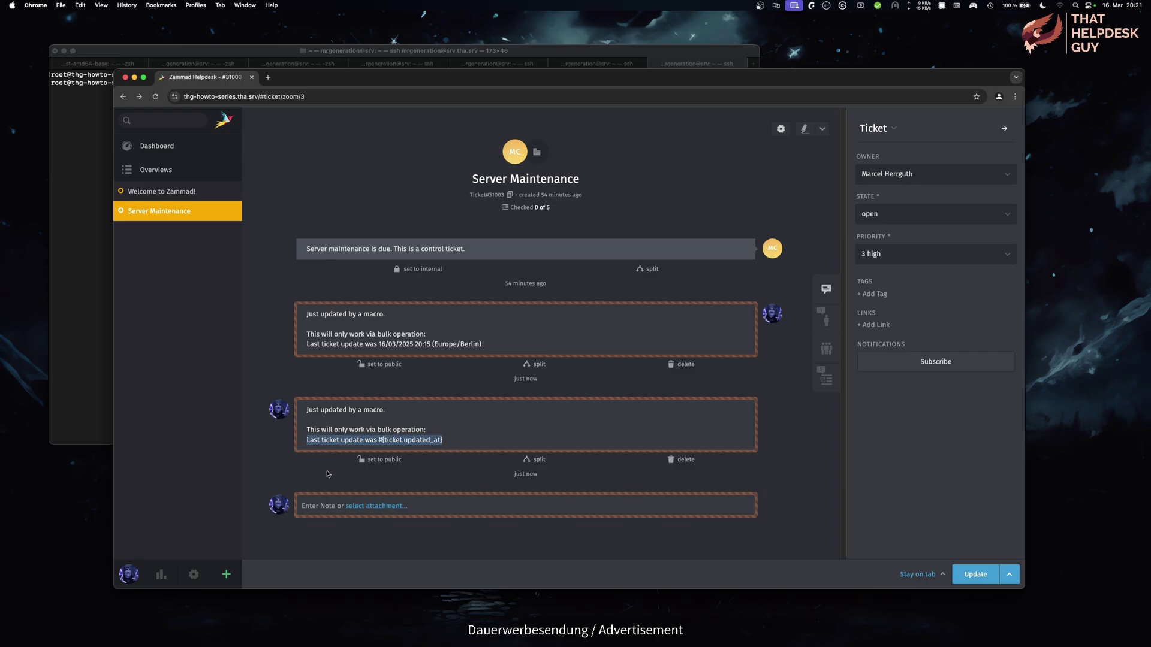
pyautogui.click(778, 490)
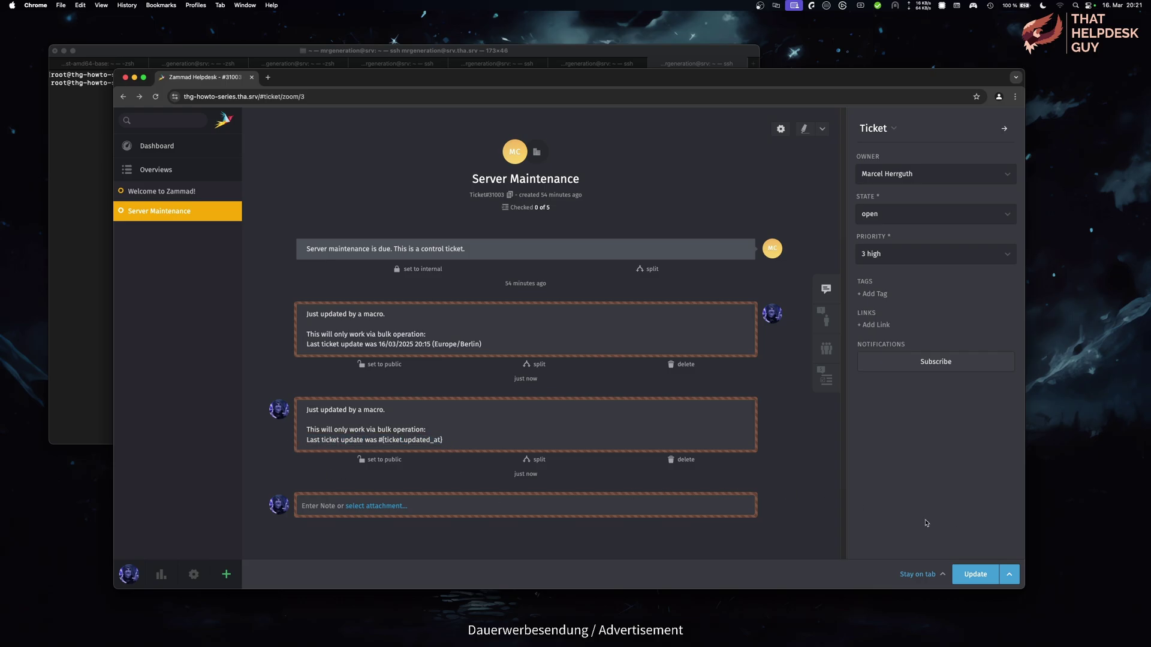
# Run the "Just close the ticket" macro on the Server Maintenance ticket.
pyautogui.click(1009, 575)
pyautogui.click(1010, 558)
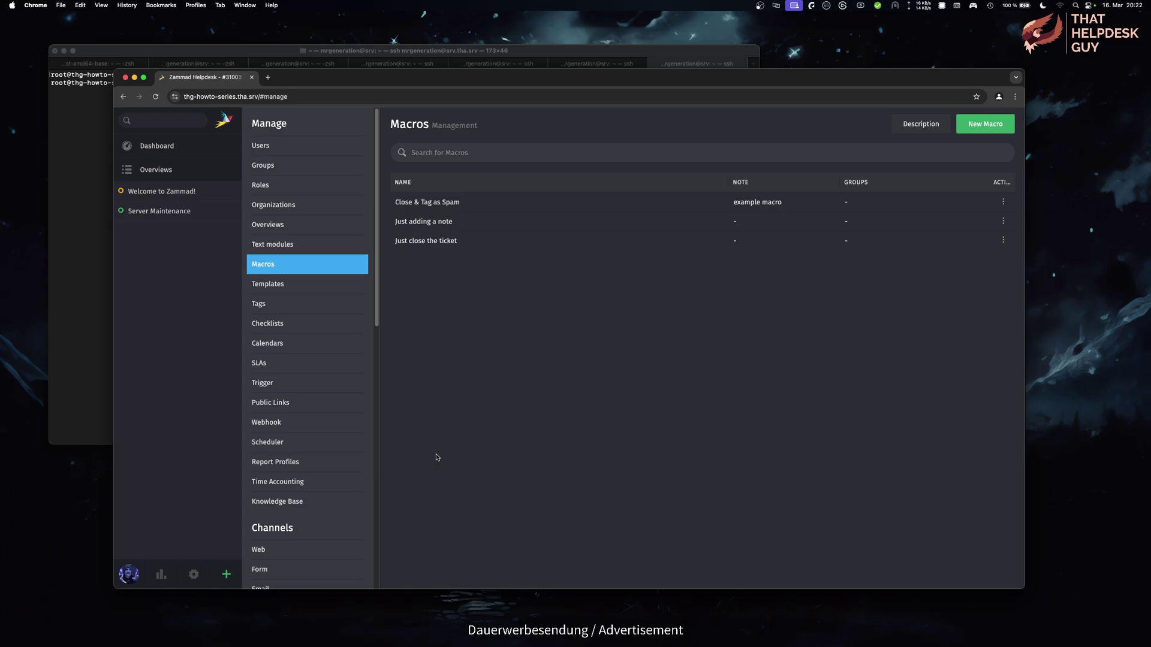
# Create a macro named "Unsubcribe me from Tickets" that unsubscribes the current user.
pyautogui.click(523, 202)
pyautogui.click(983, 123)
pyautogui.write('Unsubc')
pyautogui.press('BackSpace')
pyautogui.write('scribe from Tickets')
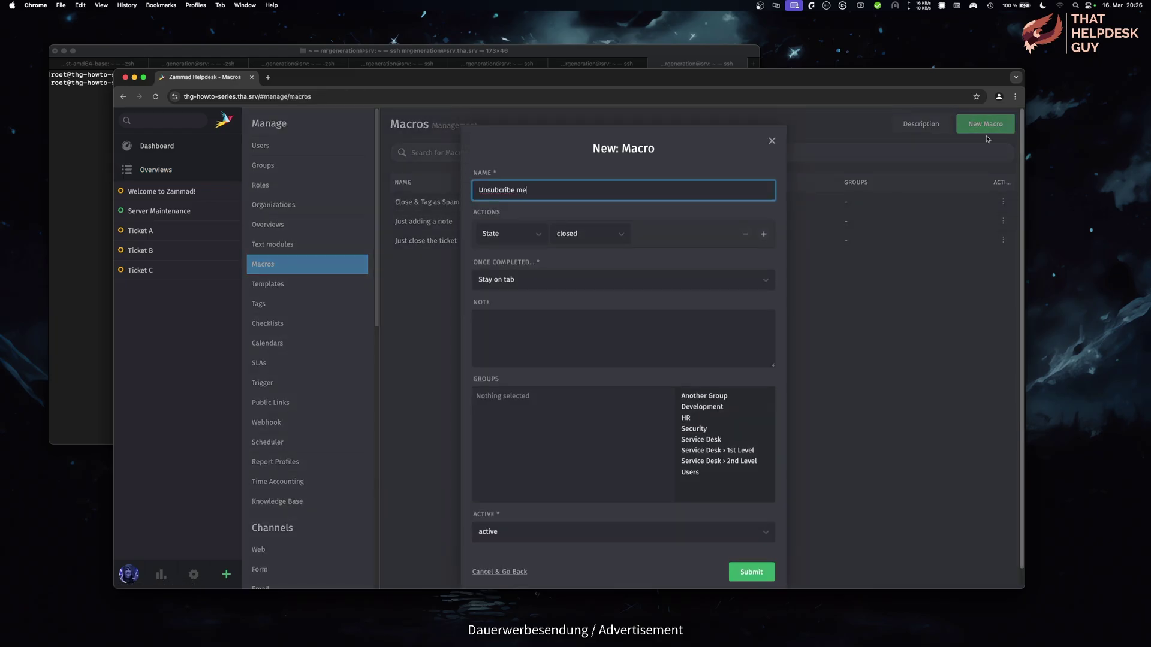
pyautogui.click(509, 233)
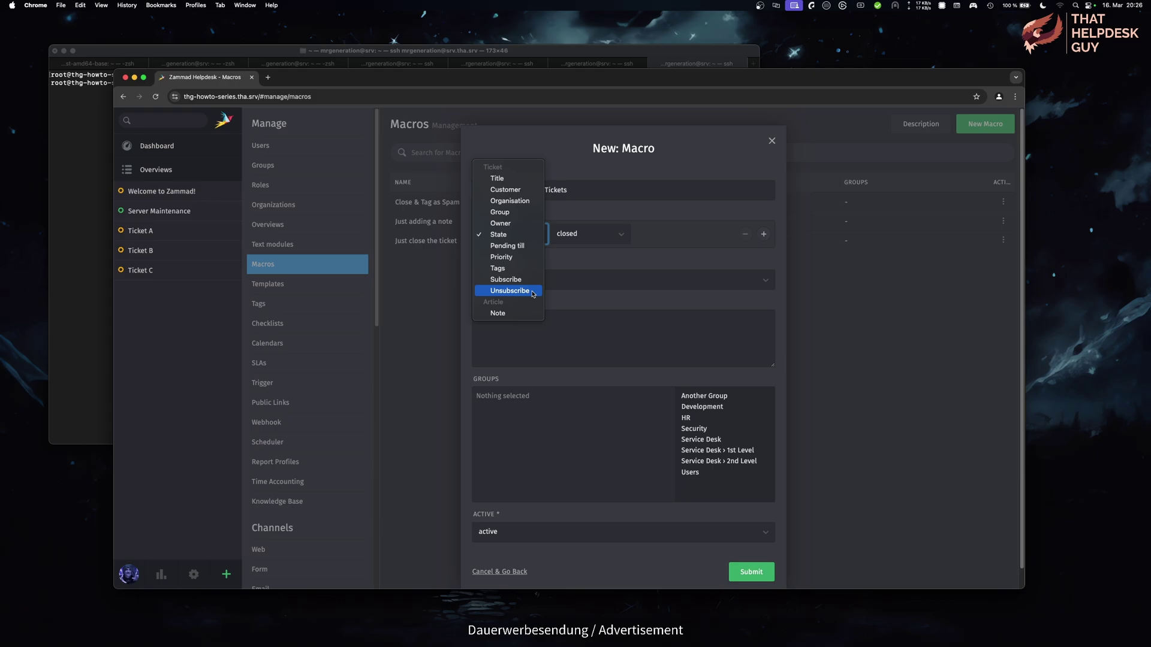
pyautogui.click(509, 291)
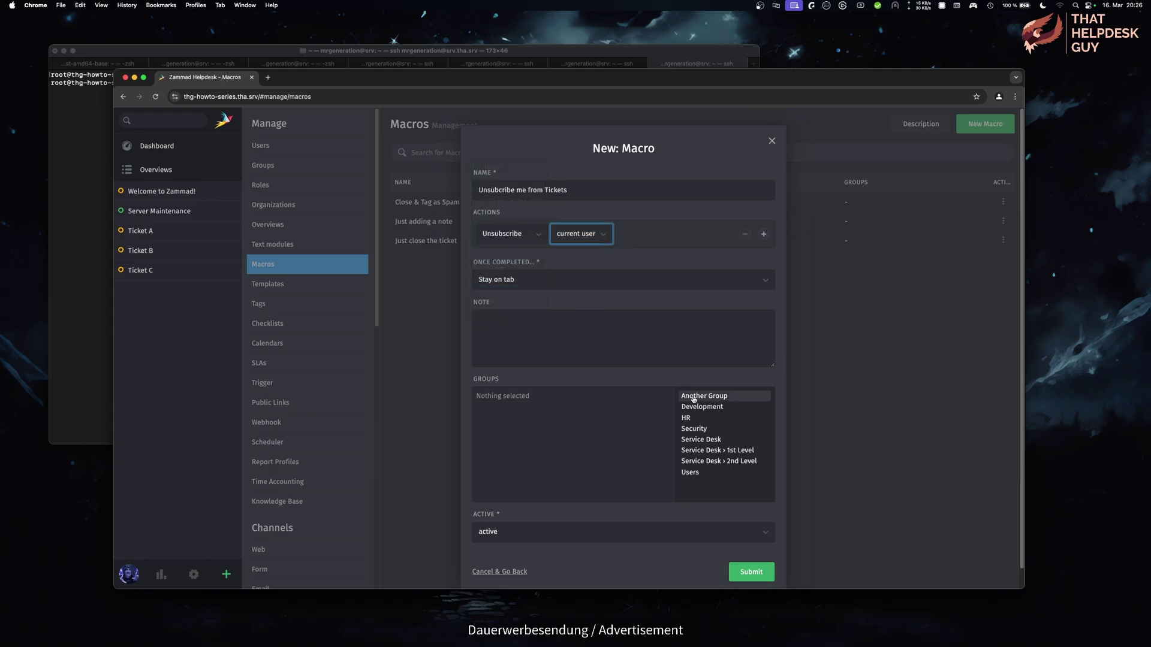
pyautogui.click(751, 572)
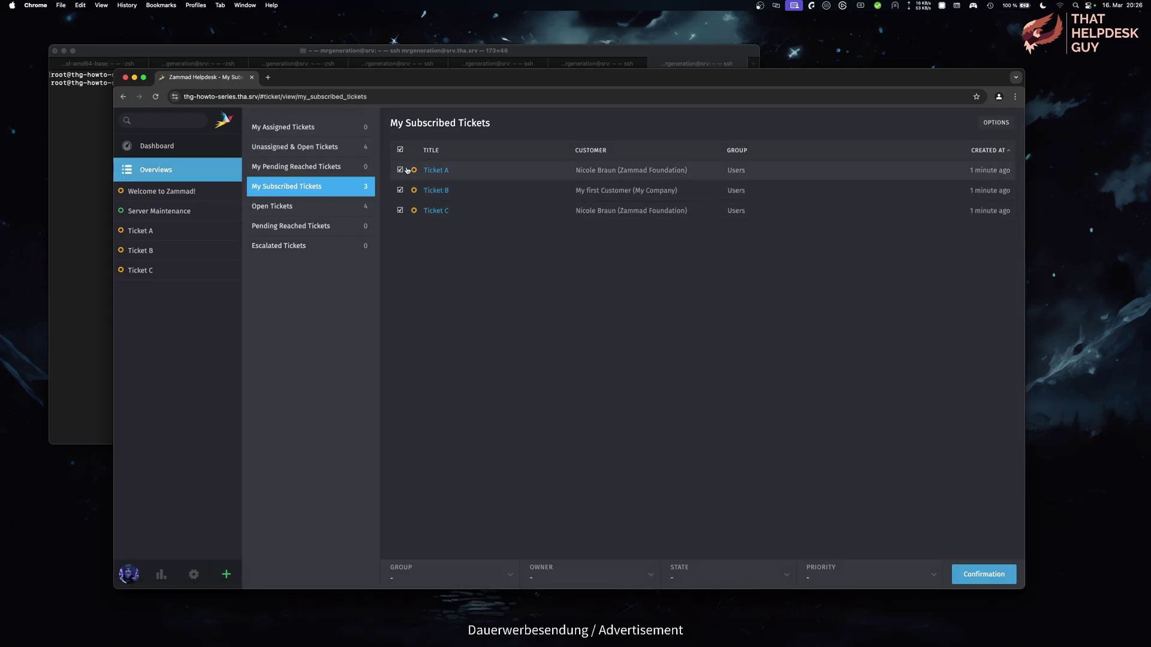
# Apply the unsubscribe macro in bulk to Tickets A, B and C in My Subscribed Tickets, and check each ticket's subscription.
pyautogui.moveTo(420, 190); pyautogui.dragTo(731, 178)
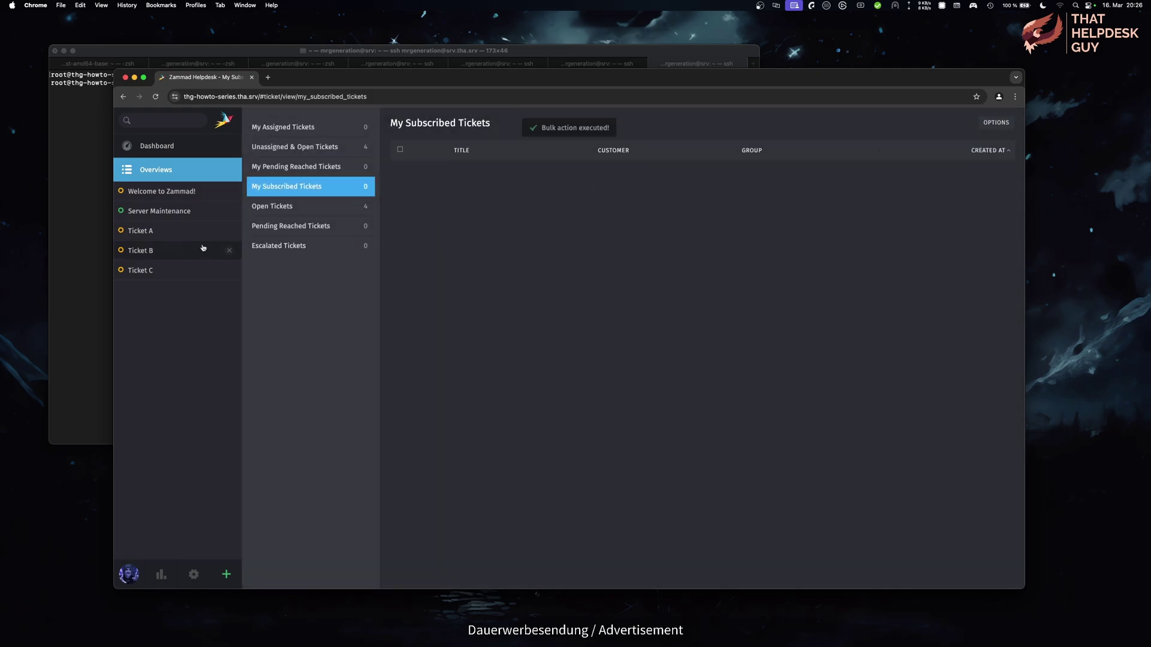
pyautogui.click(180, 234)
pyautogui.click(181, 252)
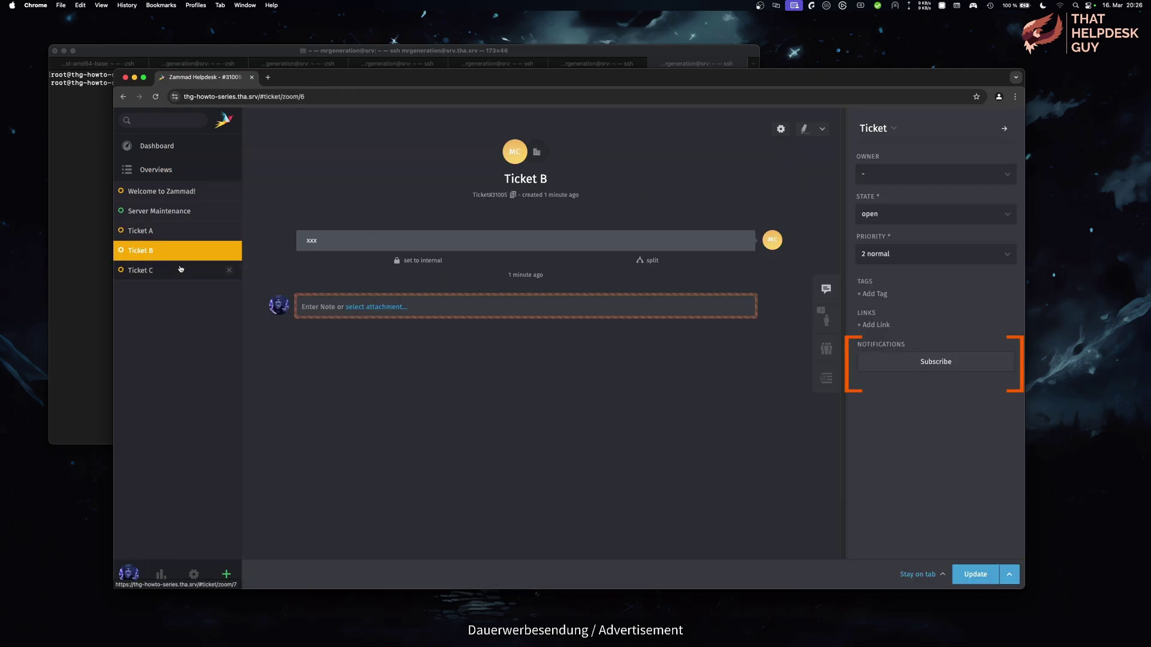
pyautogui.click(180, 270)
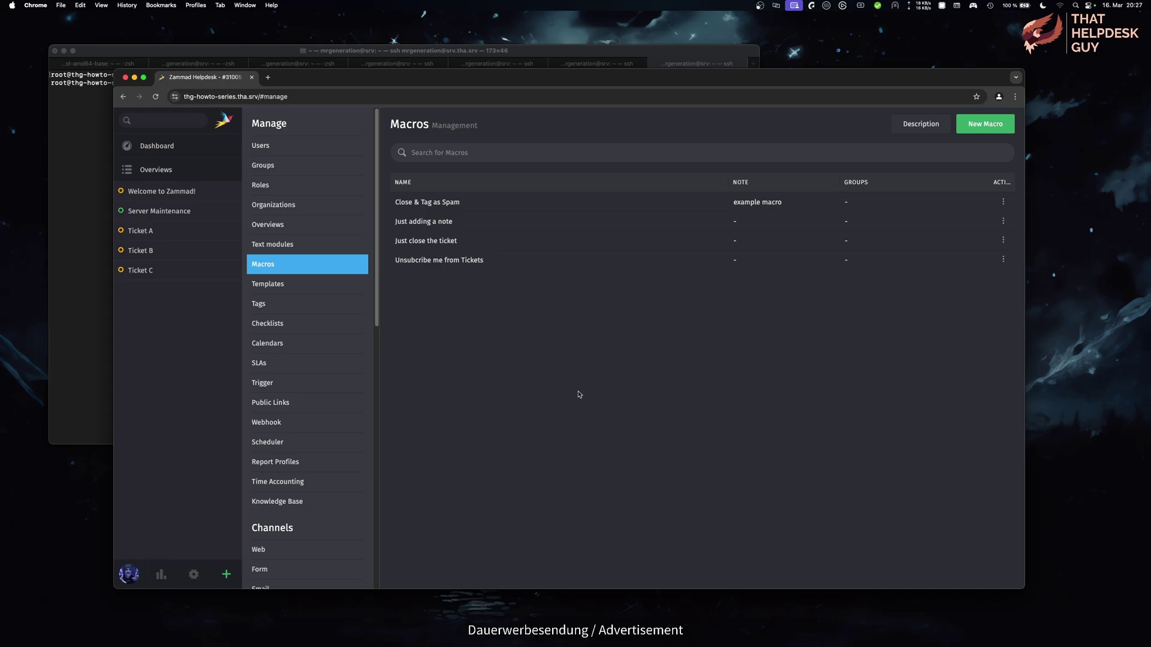
# Start a new macro named "Postpone ticket" with an action that sets the ticket state to pending reminder.
pyautogui.click(978, 132)
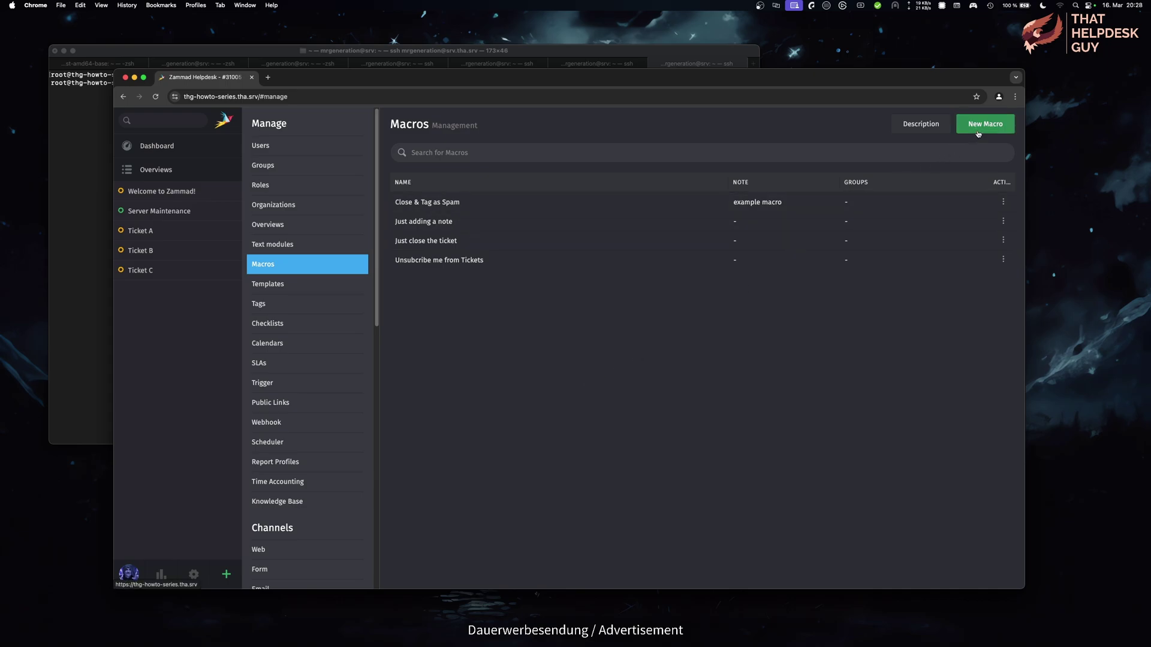
pyautogui.write('Postpone ticket')
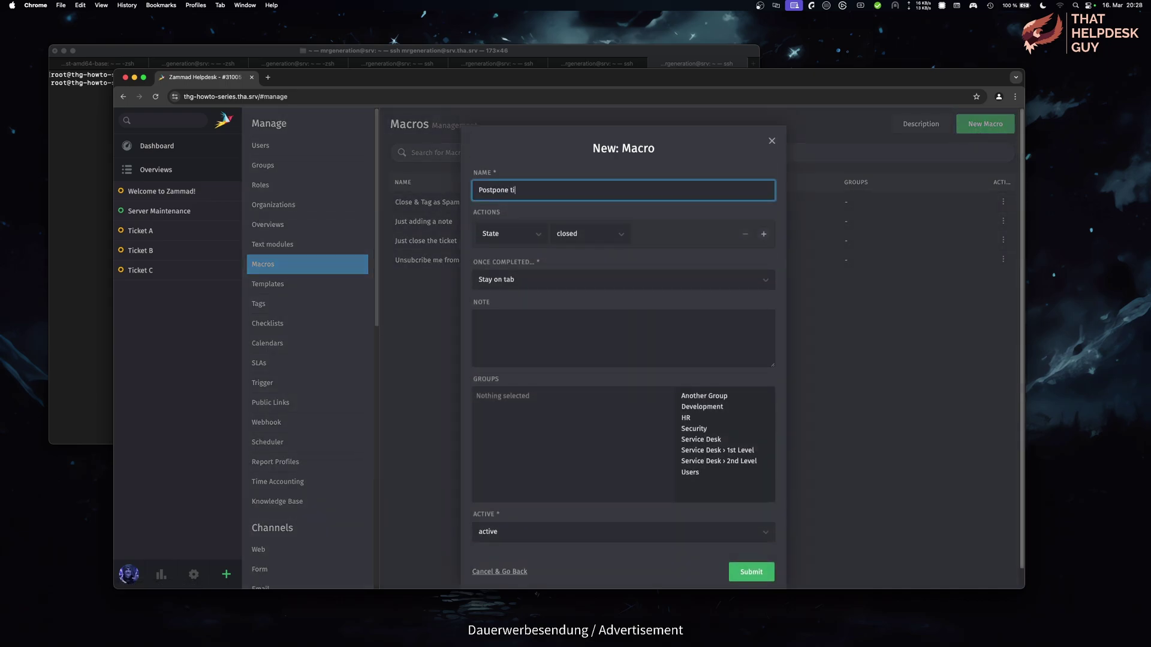
pyautogui.click(534, 231)
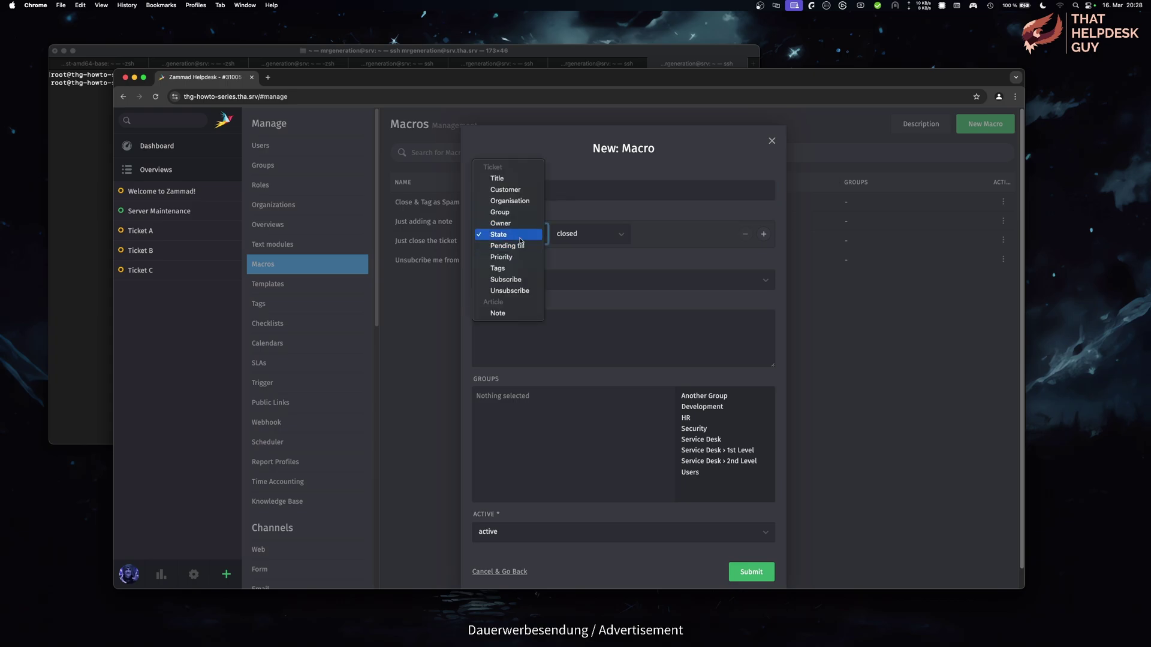
pyautogui.click(519, 235)
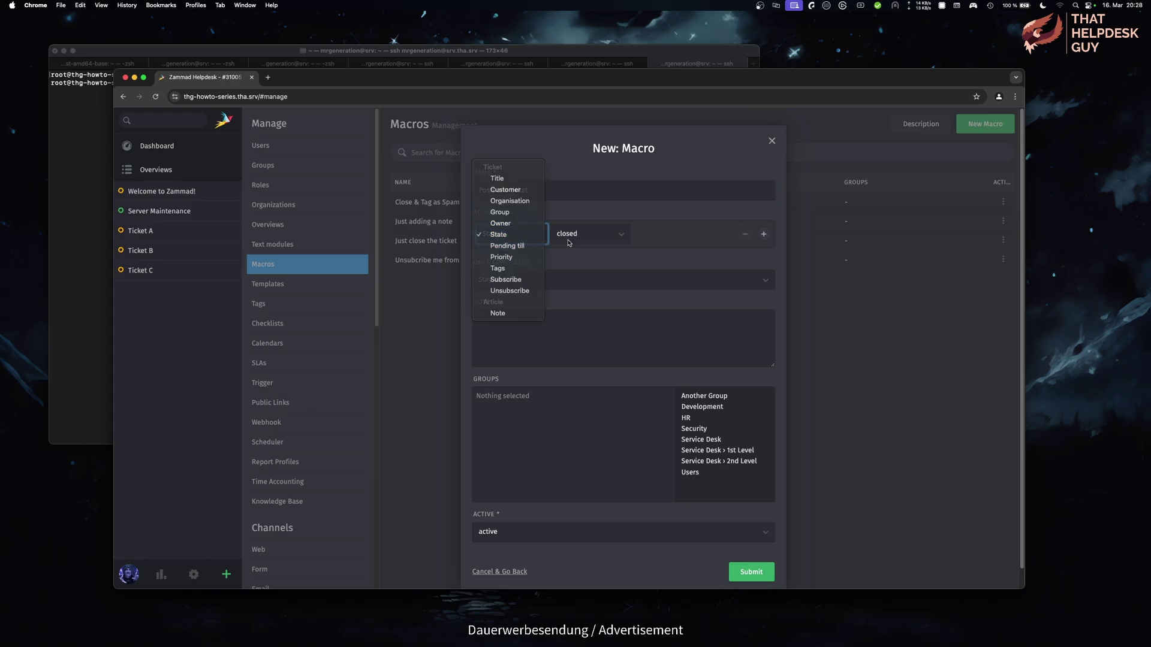
pyautogui.click(623, 235)
pyautogui.click(584, 279)
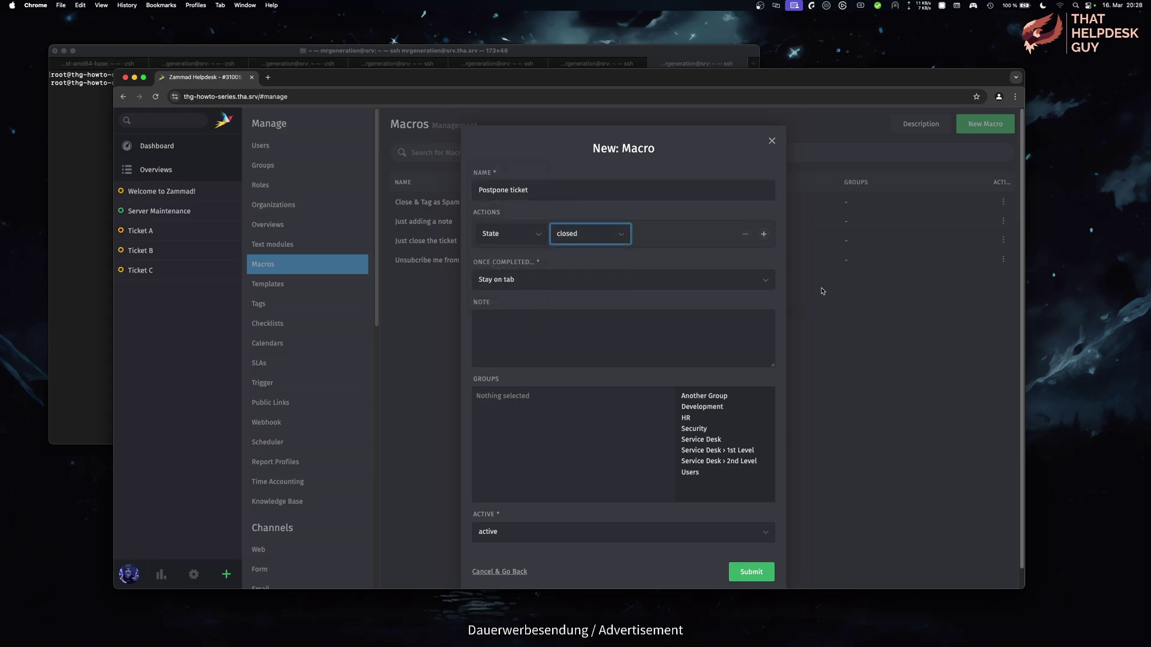
# Add a second action to the "Postpone ticket" macro that sets Pending till to a relative 5 days.
pyautogui.click(763, 234)
pyautogui.click(536, 266)
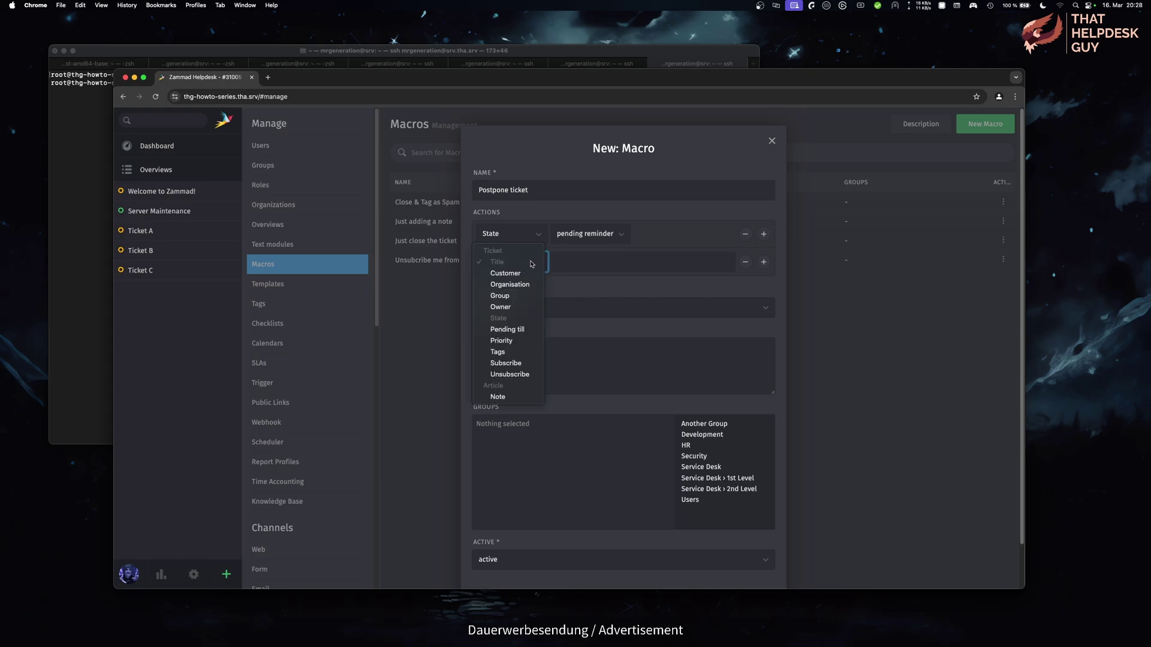
pyautogui.click(529, 324)
pyautogui.click(574, 266)
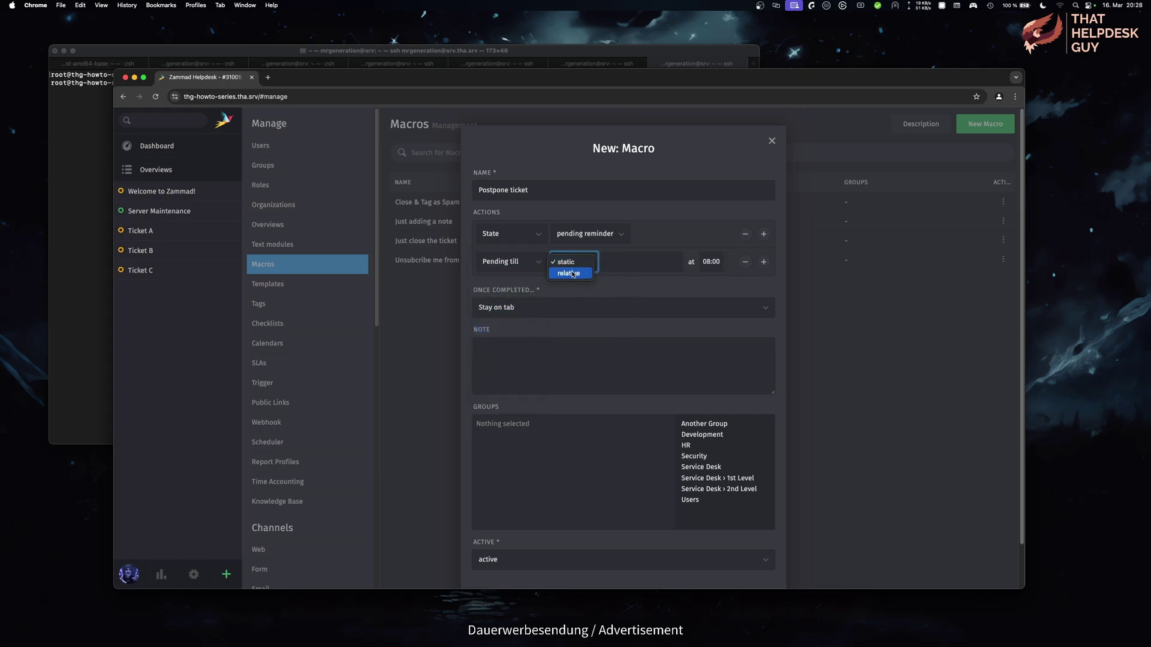
pyautogui.click(574, 273)
pyautogui.click(657, 266)
pyautogui.click(654, 284)
pyautogui.click(614, 261)
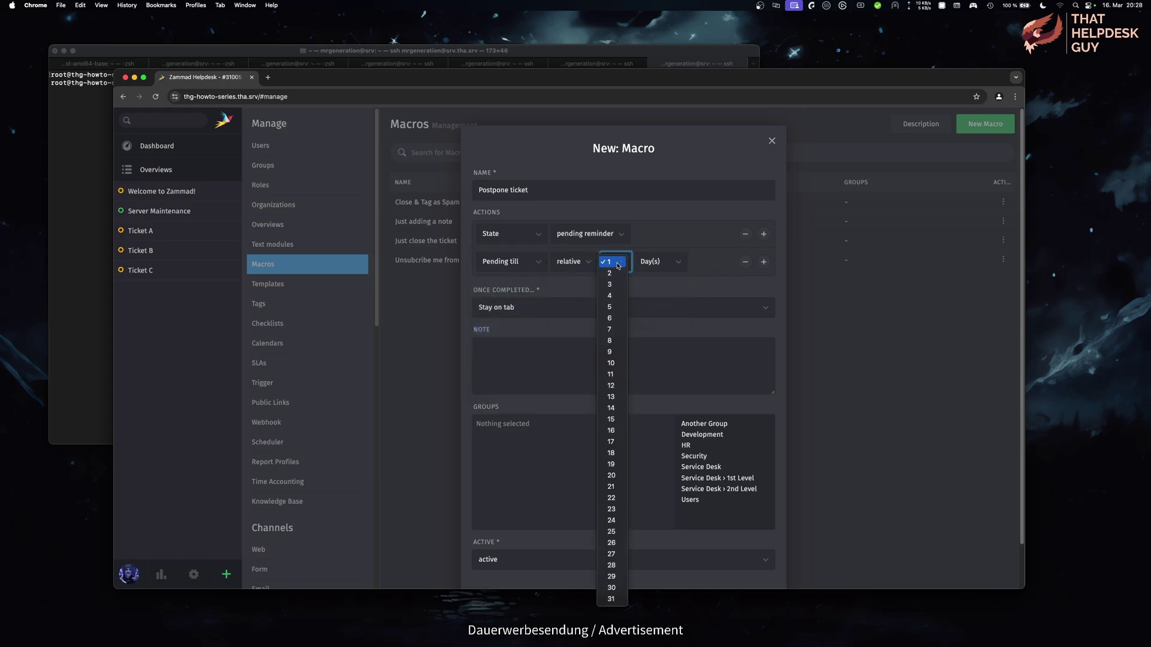
pyautogui.click(612, 307)
# Have the "Postpone ticket" macro close the tab once completed, and save the macro.
pyautogui.click(583, 311)
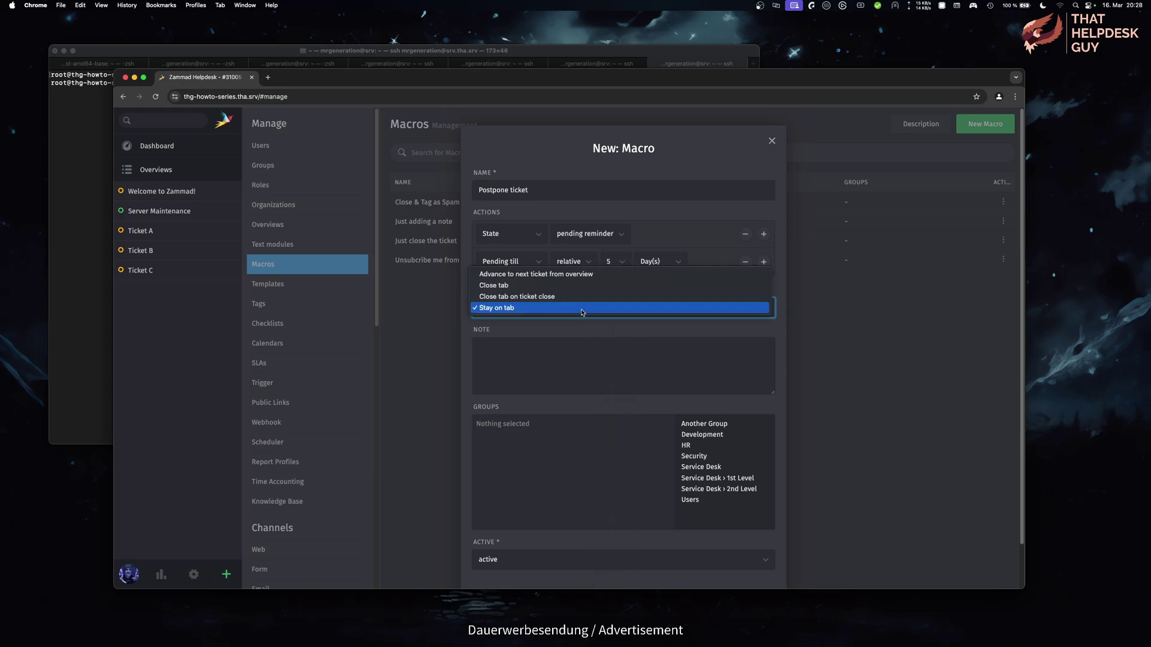
pyautogui.click(730, 292)
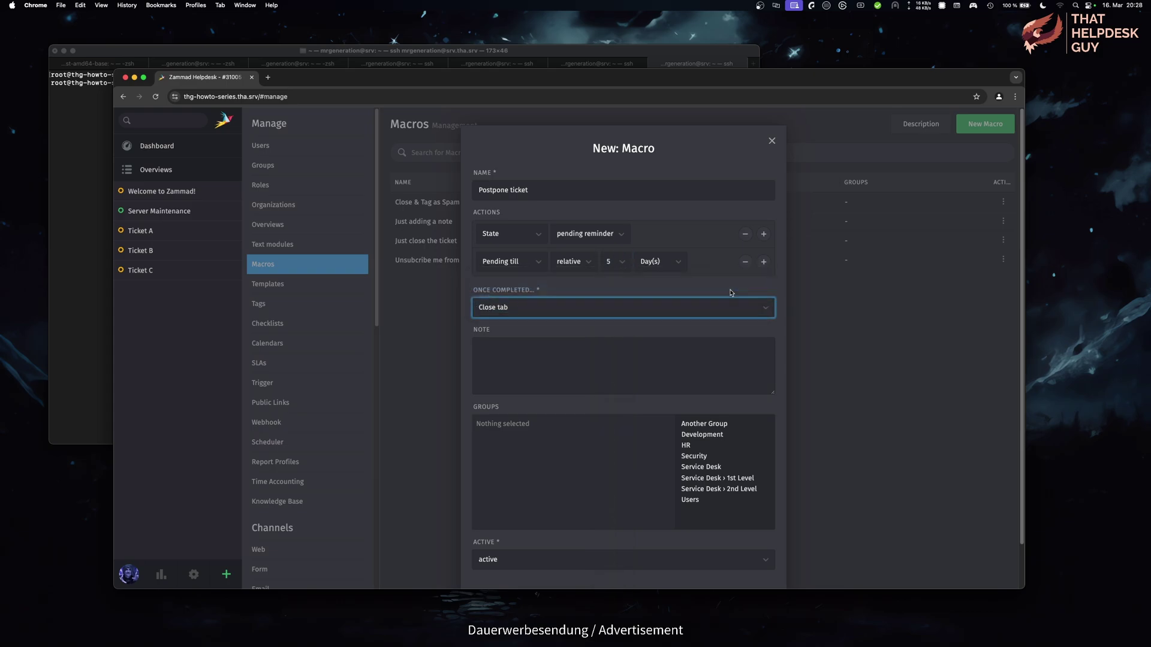
pyautogui.scroll(-2, 731, 408)
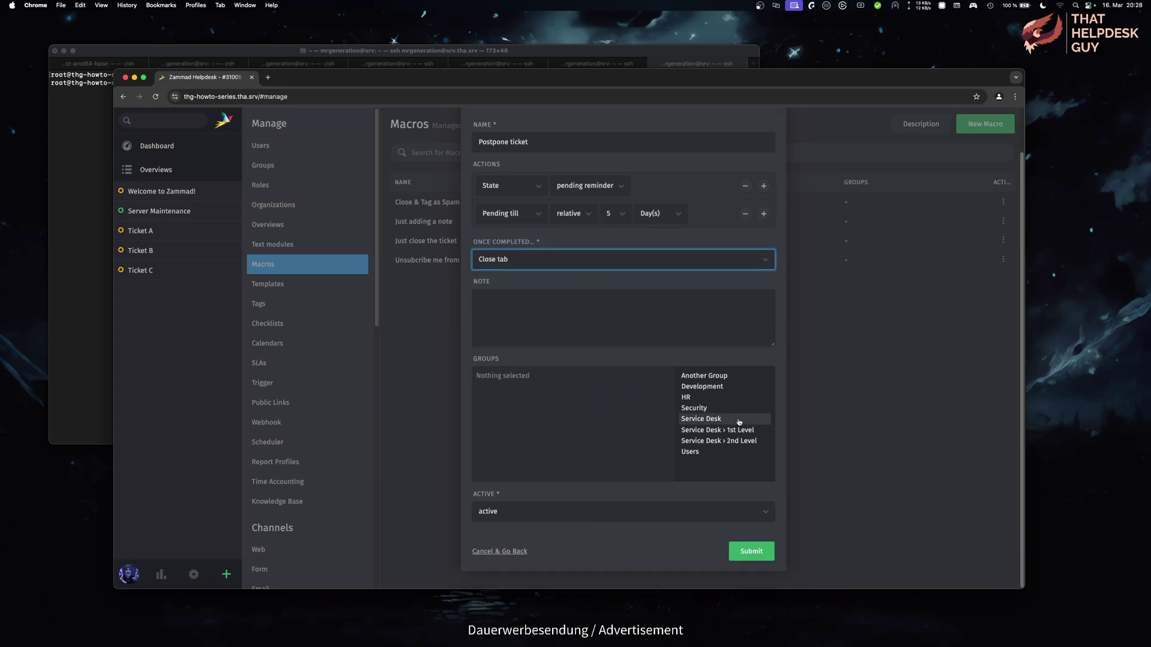
pyautogui.click(766, 557)
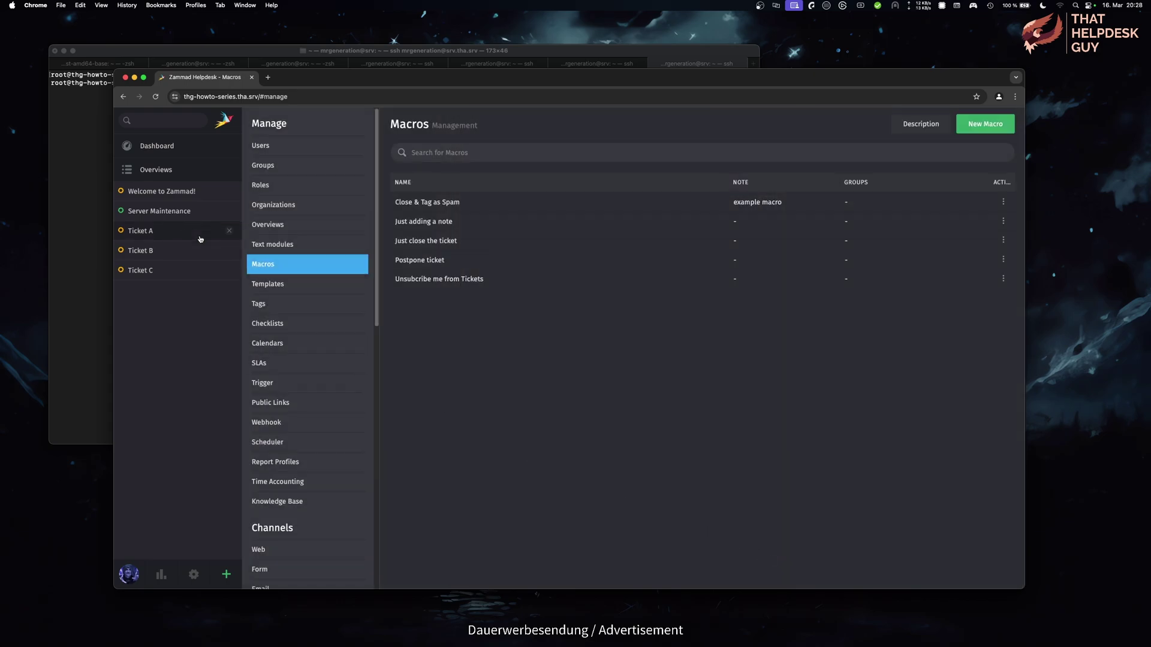
# Write a note in Ticket A about checking back in 5 days and the customer reporting if the issue persists, and run the "Postpone ticket" macro.
pyautogui.click(180, 231)
pyautogui.click(296, 339)
pyautogui.write("Checked together with the customer and will come back to them in 5 days to check if they're still good.")
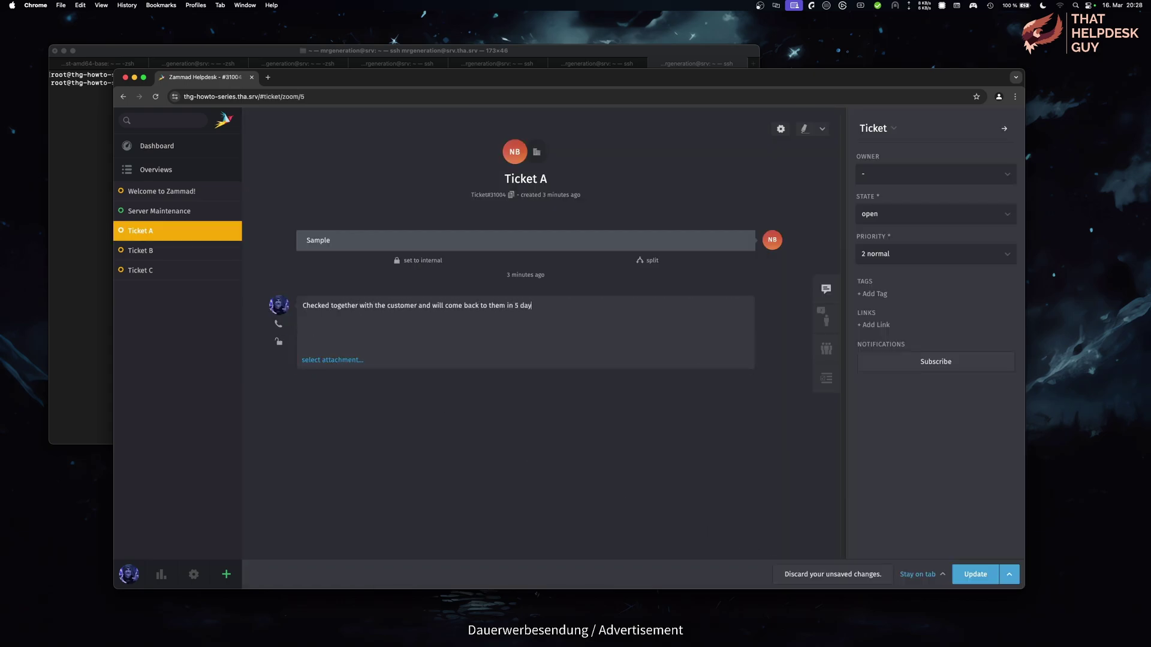
pyautogui.press('Return')
pyautogui.write('They will notify us, should be issue still occur.')
pyautogui.click(1009, 574)
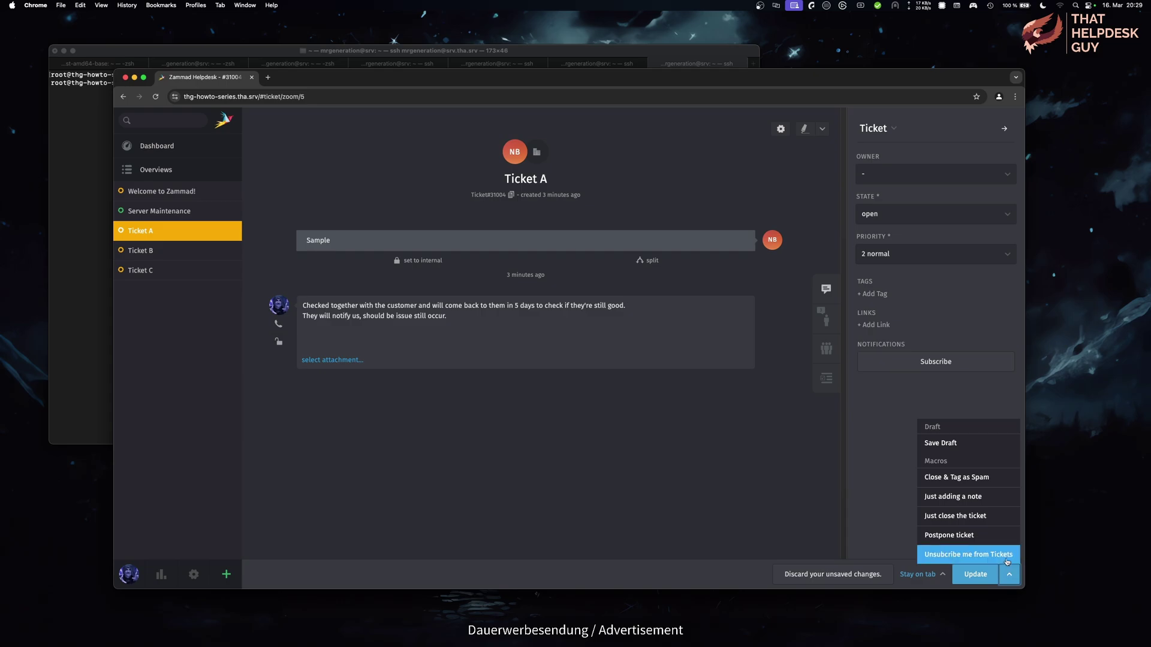
pyautogui.click(994, 534)
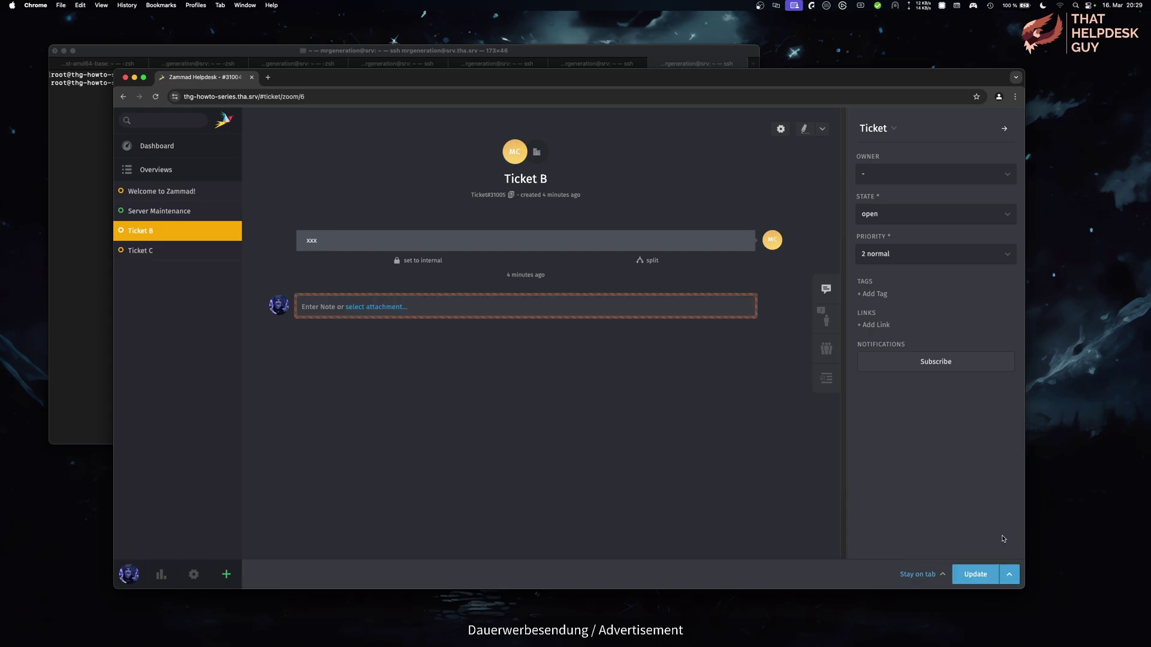